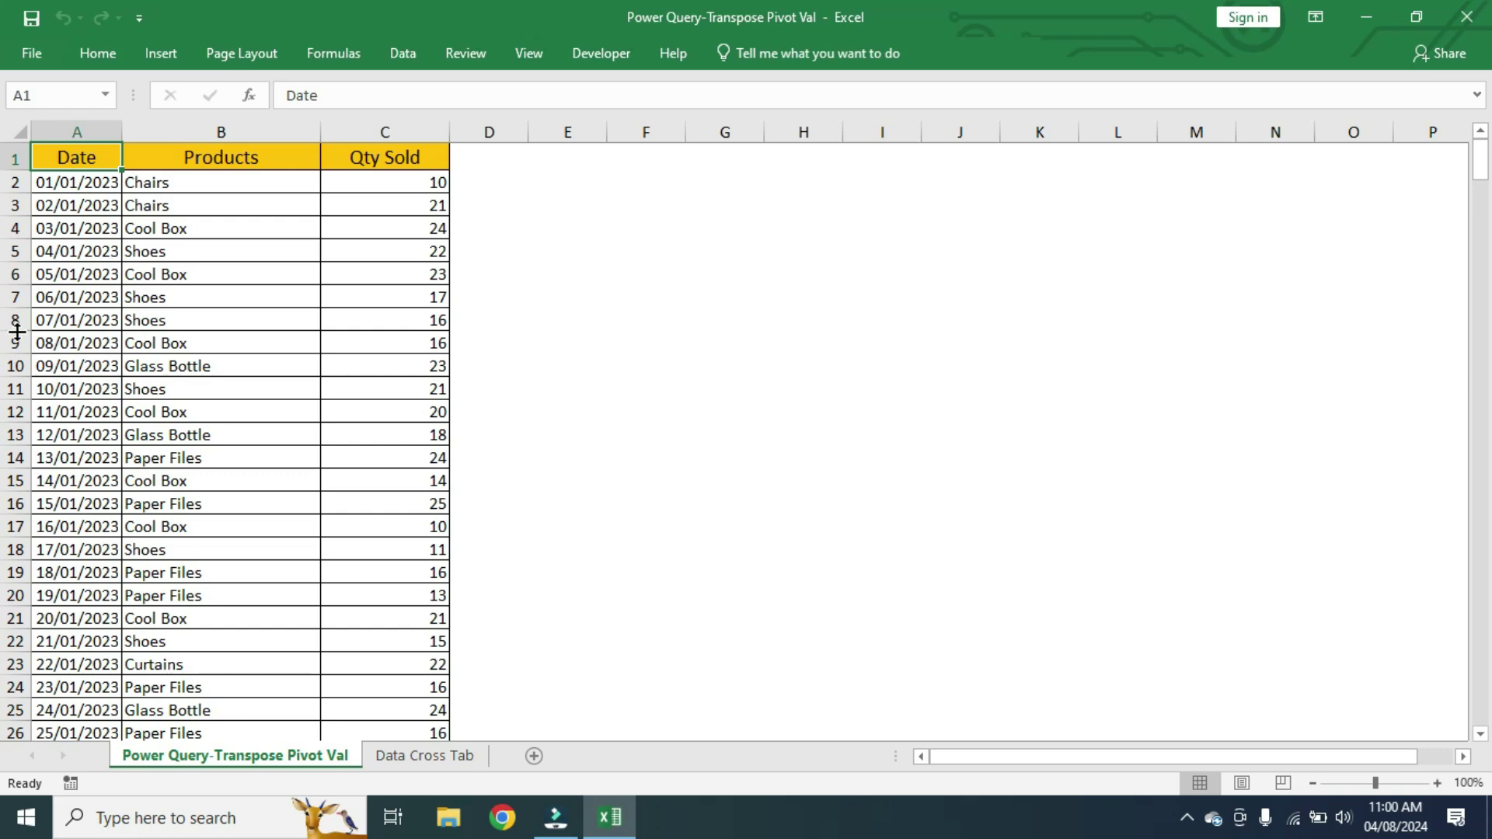
Review the daily sales list's Date, Products and Qty Sold columns, jumping to the last row and back.
click(98, 136)
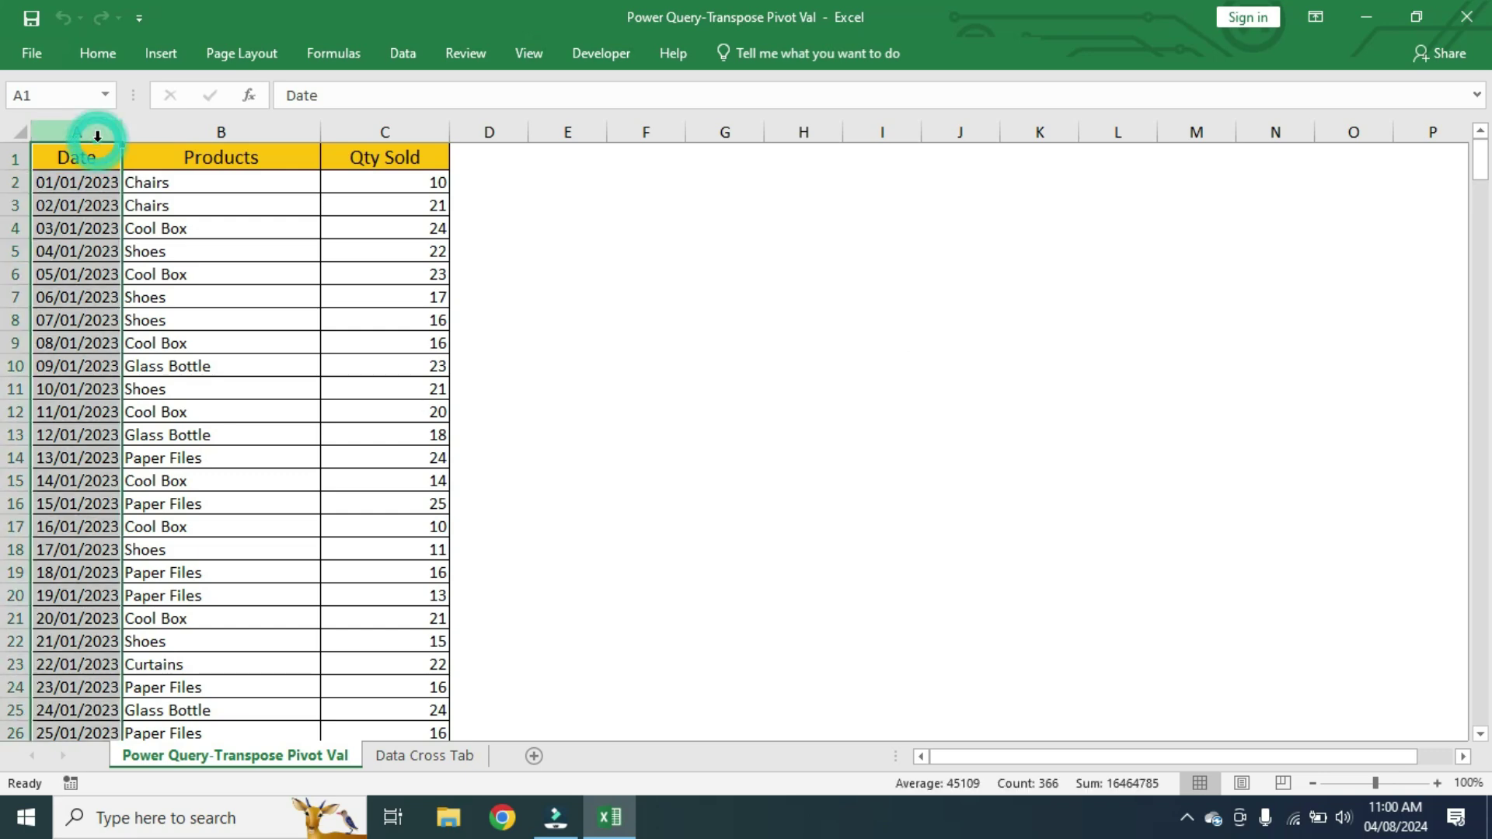
click(79, 188)
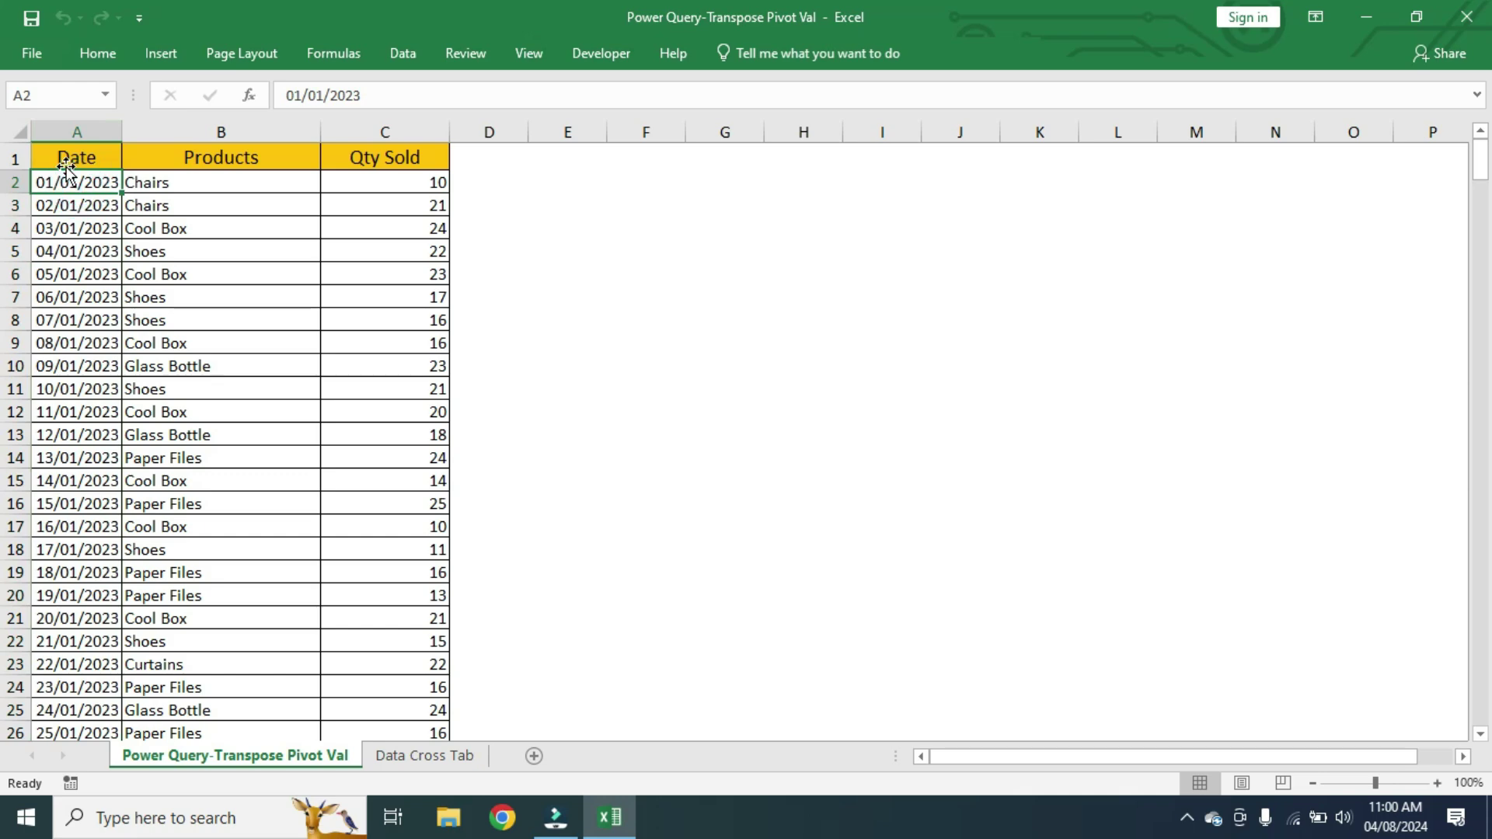
key(ctrl+Down)
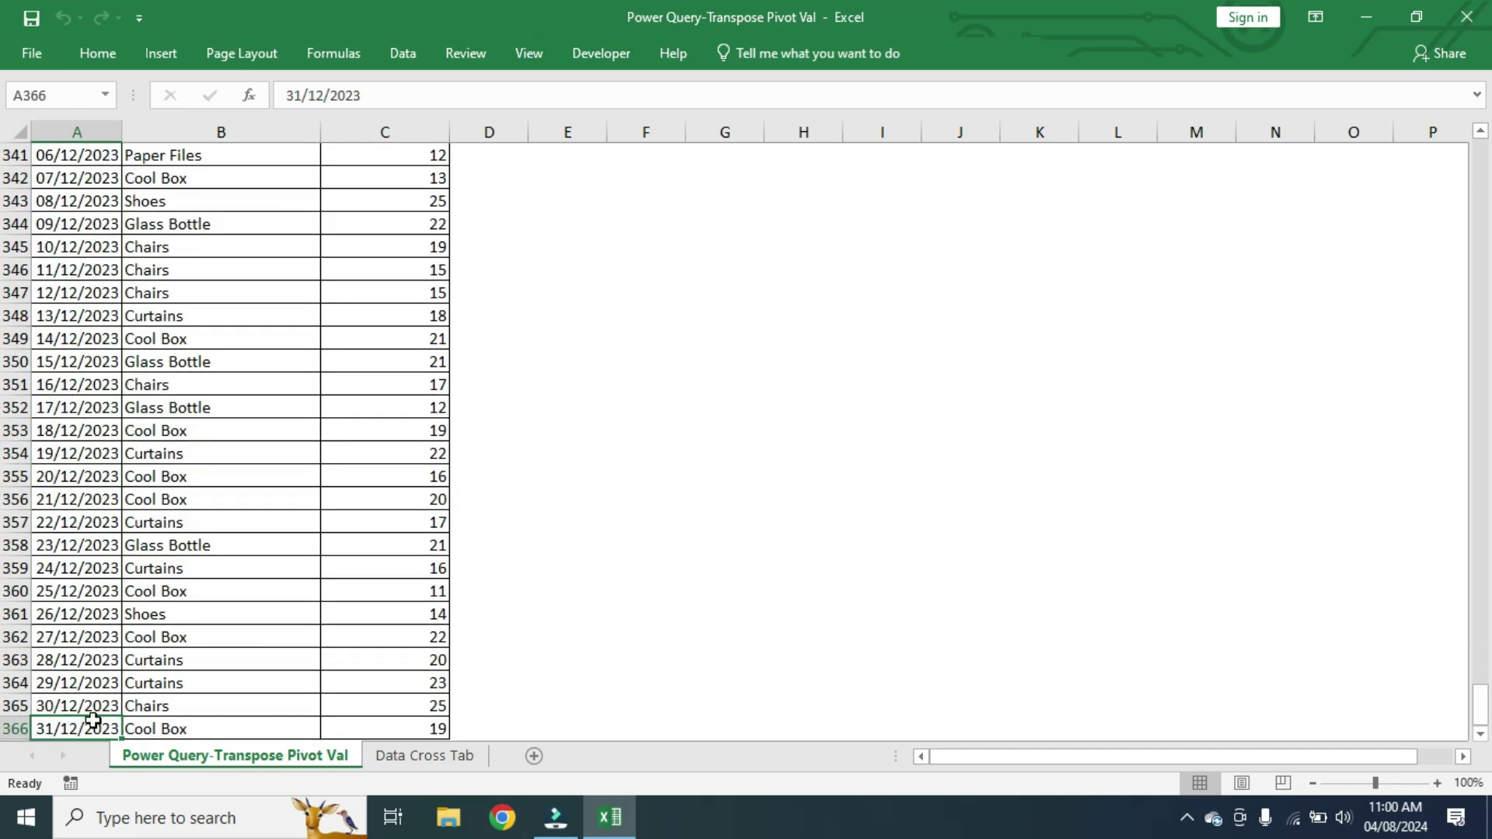
key(ctrl+Up)
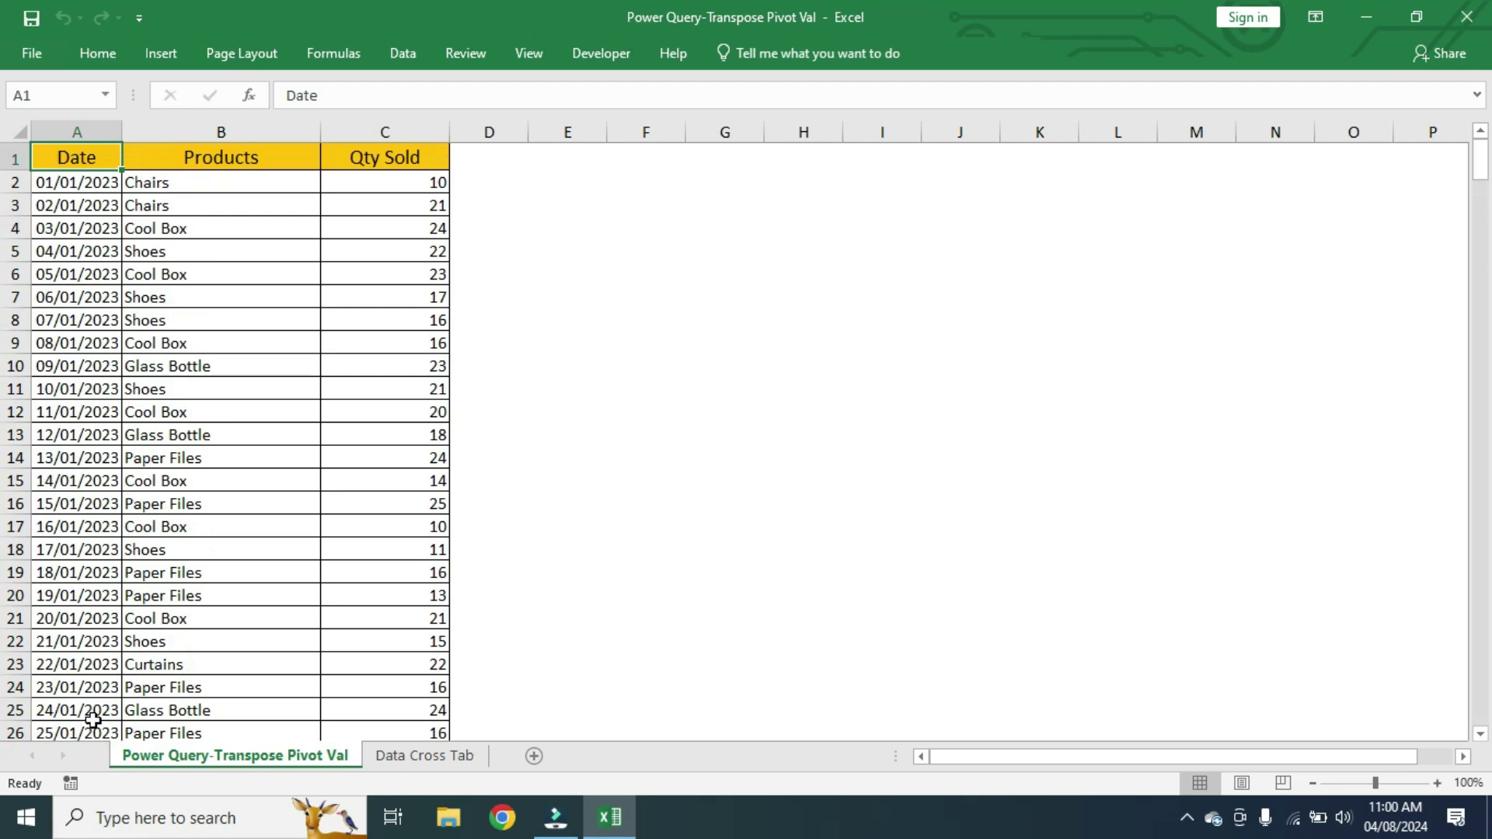
click(214, 134)
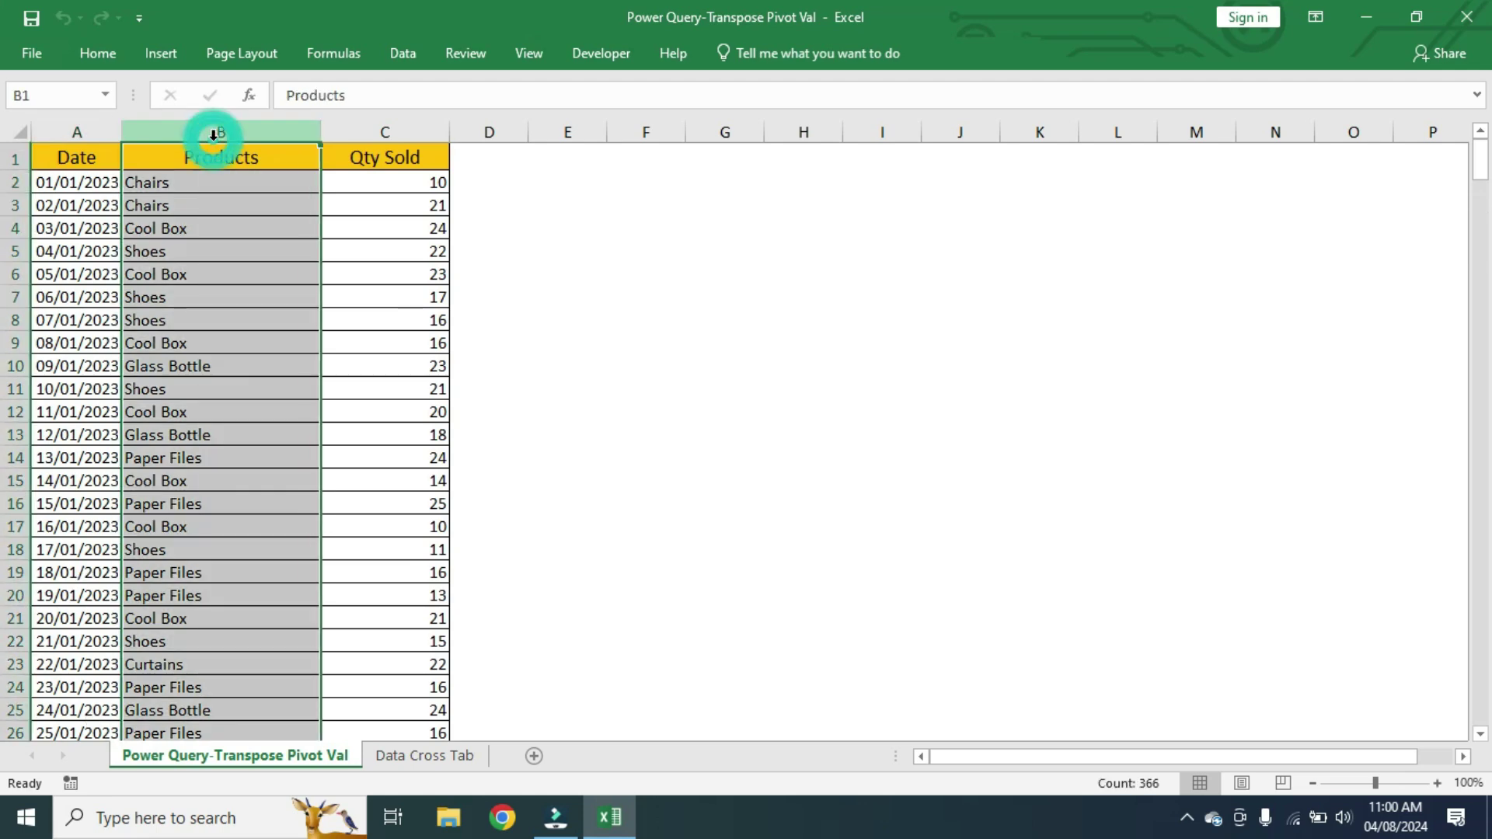
click(384, 132)
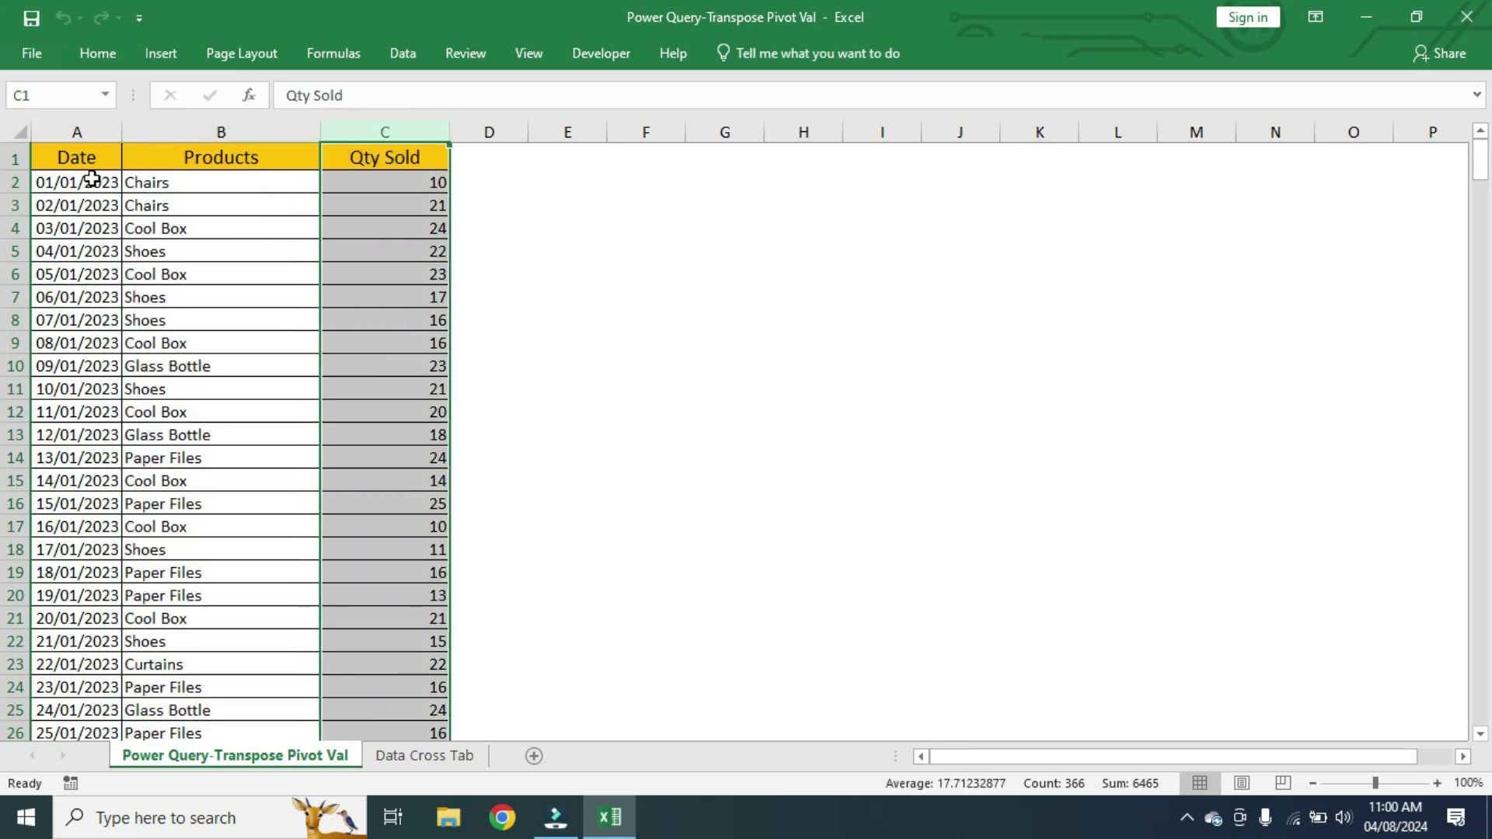
mouse_move(82, 156)
mouse_down()
mouse_move(368, 305)
mouse_move(365, 667)
mouse_up()
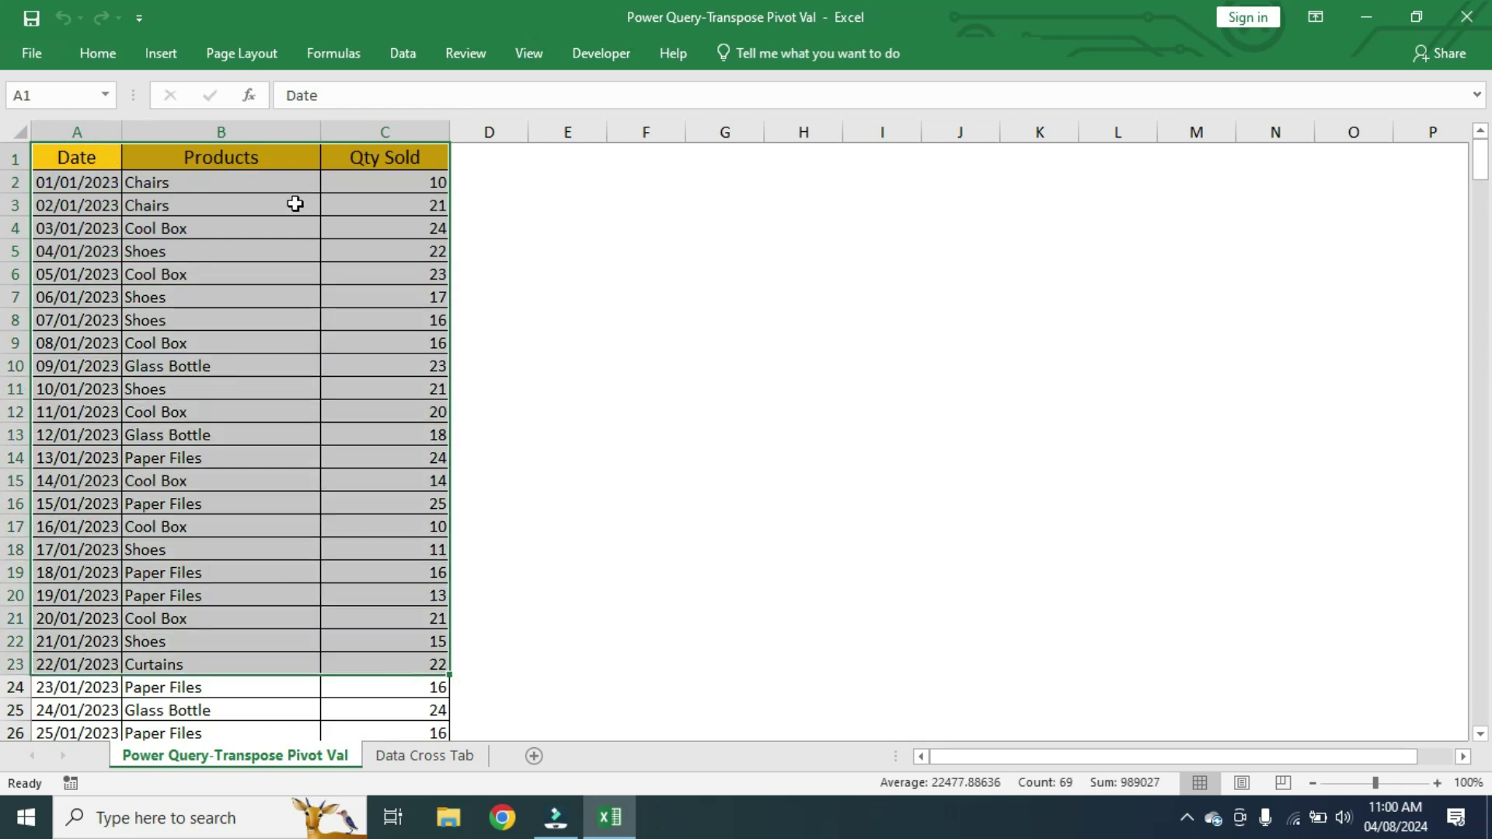
Go to the Data Cross Tab sheet and select the whole product-by-month table.
click(413, 765)
scroll(94, 366, up, 1)
drag(93, 163, 1235, 315)
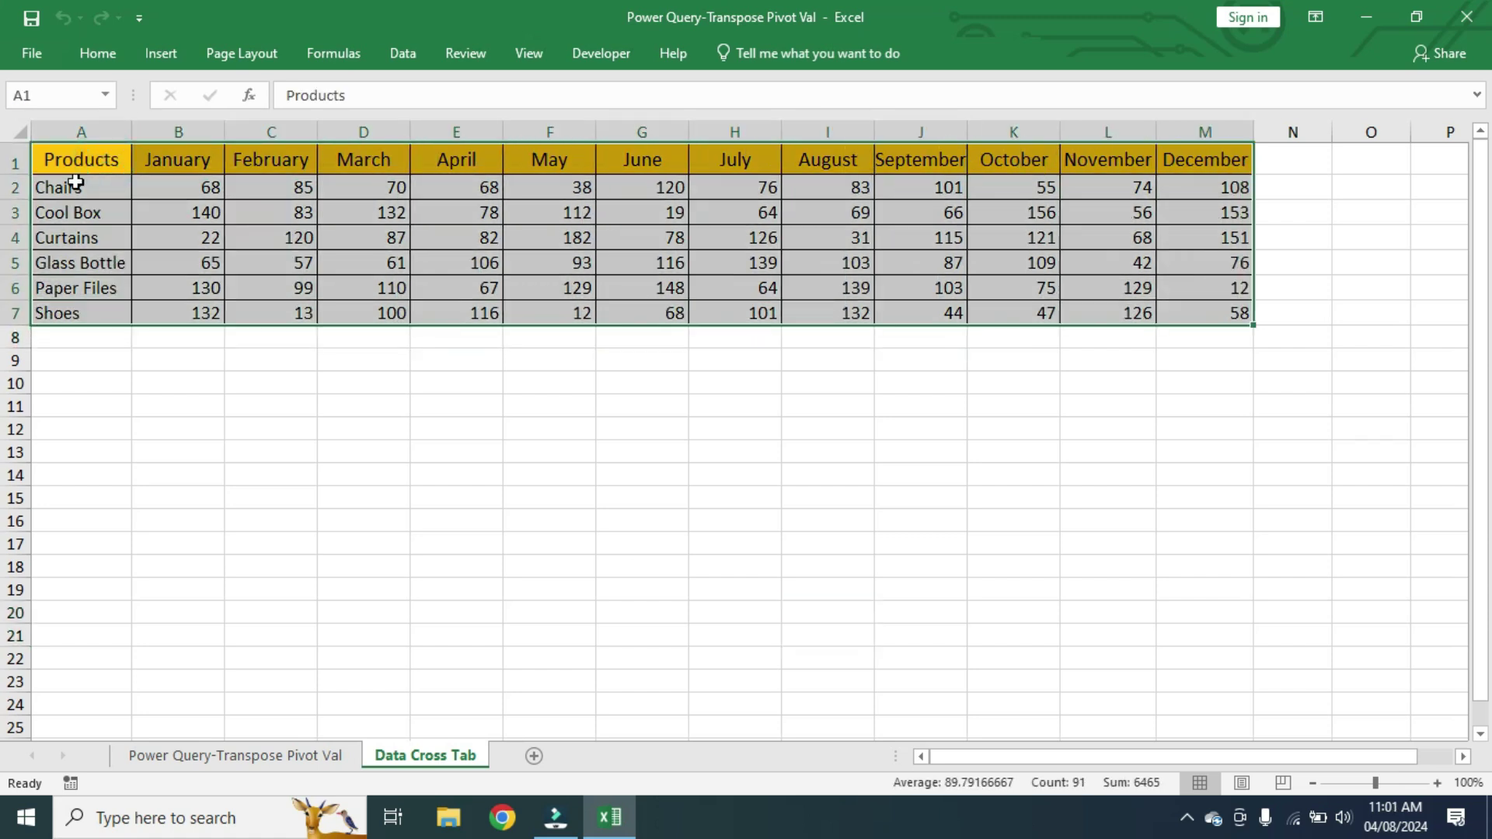
Select the cross-tab's product names, month headings and monthly quantity values in turn.
drag(76, 182, 65, 321)
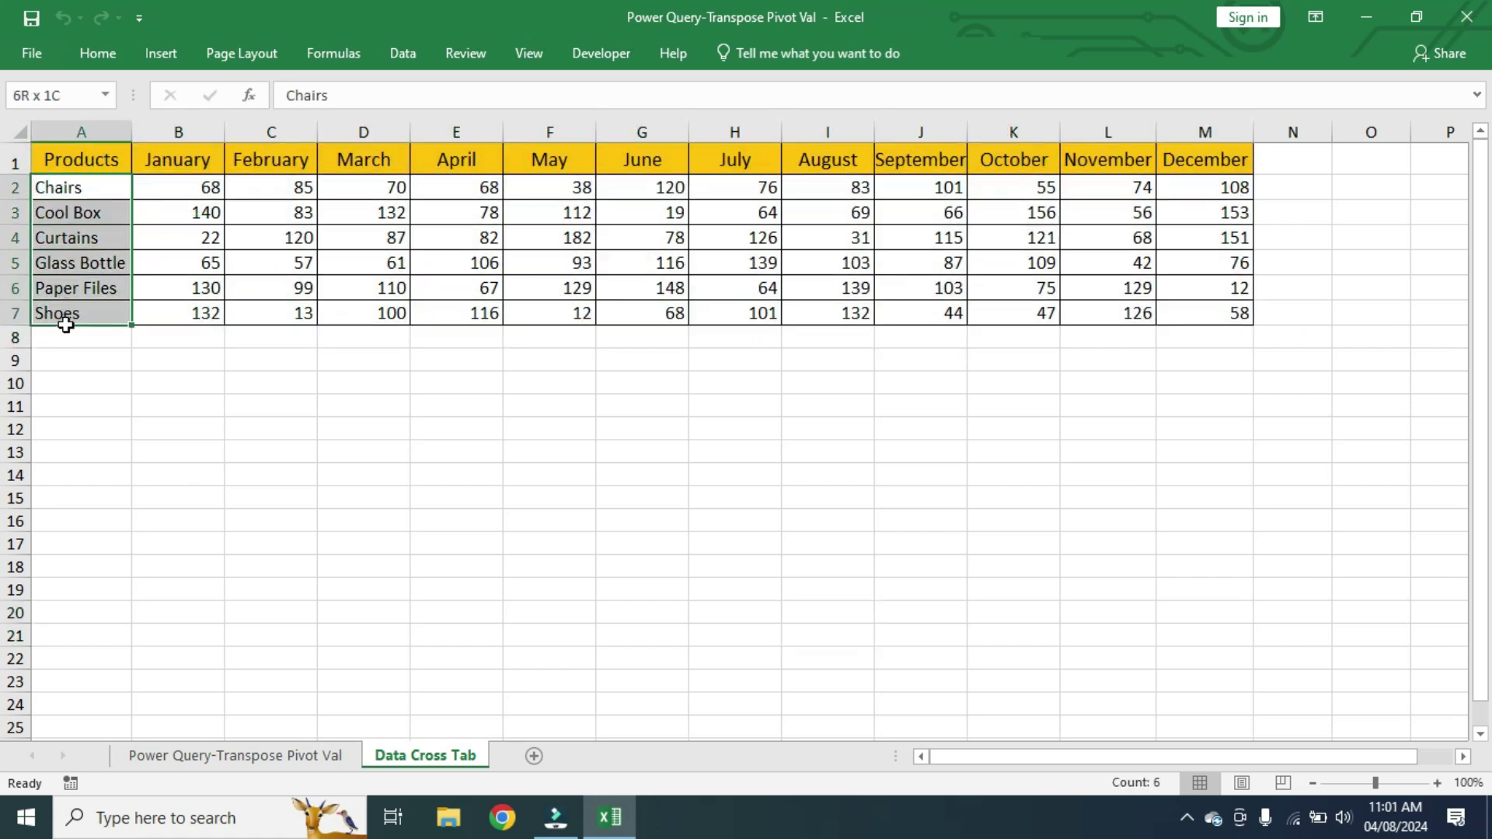
drag(168, 159, 1232, 159)
mouse_move(183, 188)
mouse_down()
mouse_move(204, 312)
mouse_move(1248, 312)
mouse_up()
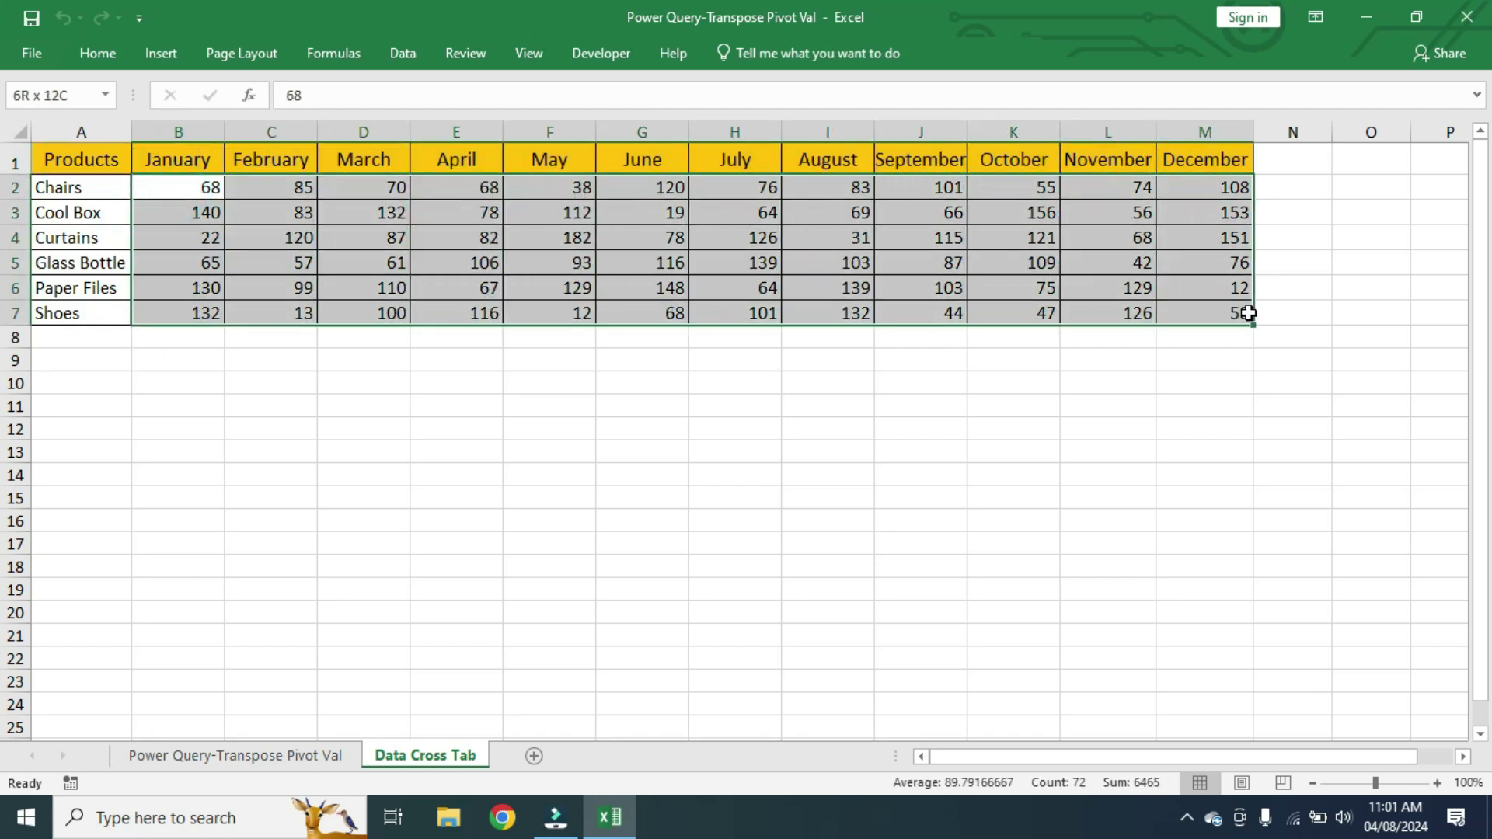
Compare the cross-tab with the daily sales sheet, ending on the daily list's Products header.
click(222, 758)
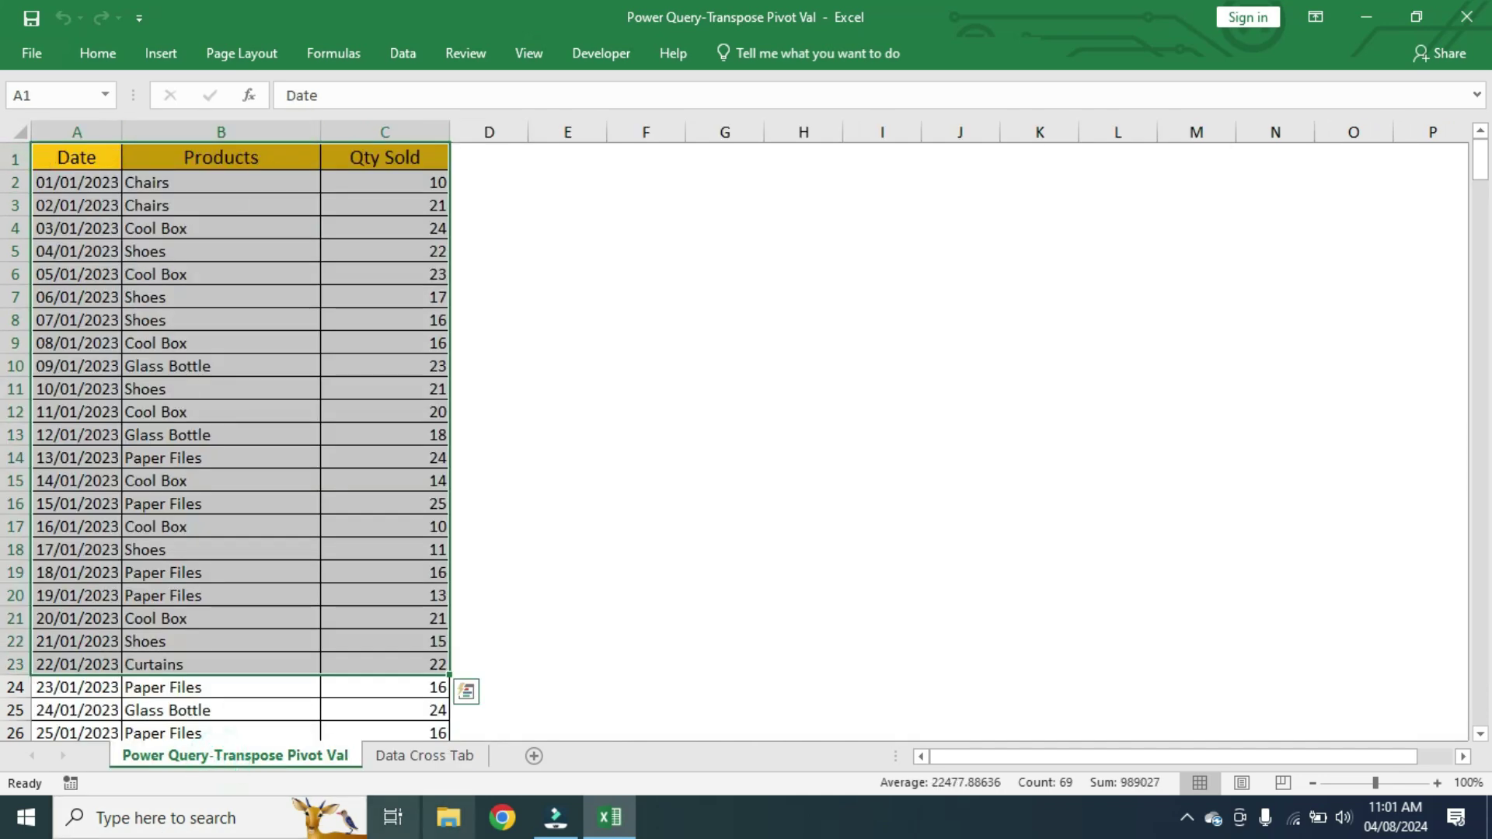
click(425, 755)
mouse_move(51, 161)
mouse_down()
mouse_move(402, 288)
mouse_move(1160, 308)
mouse_up()
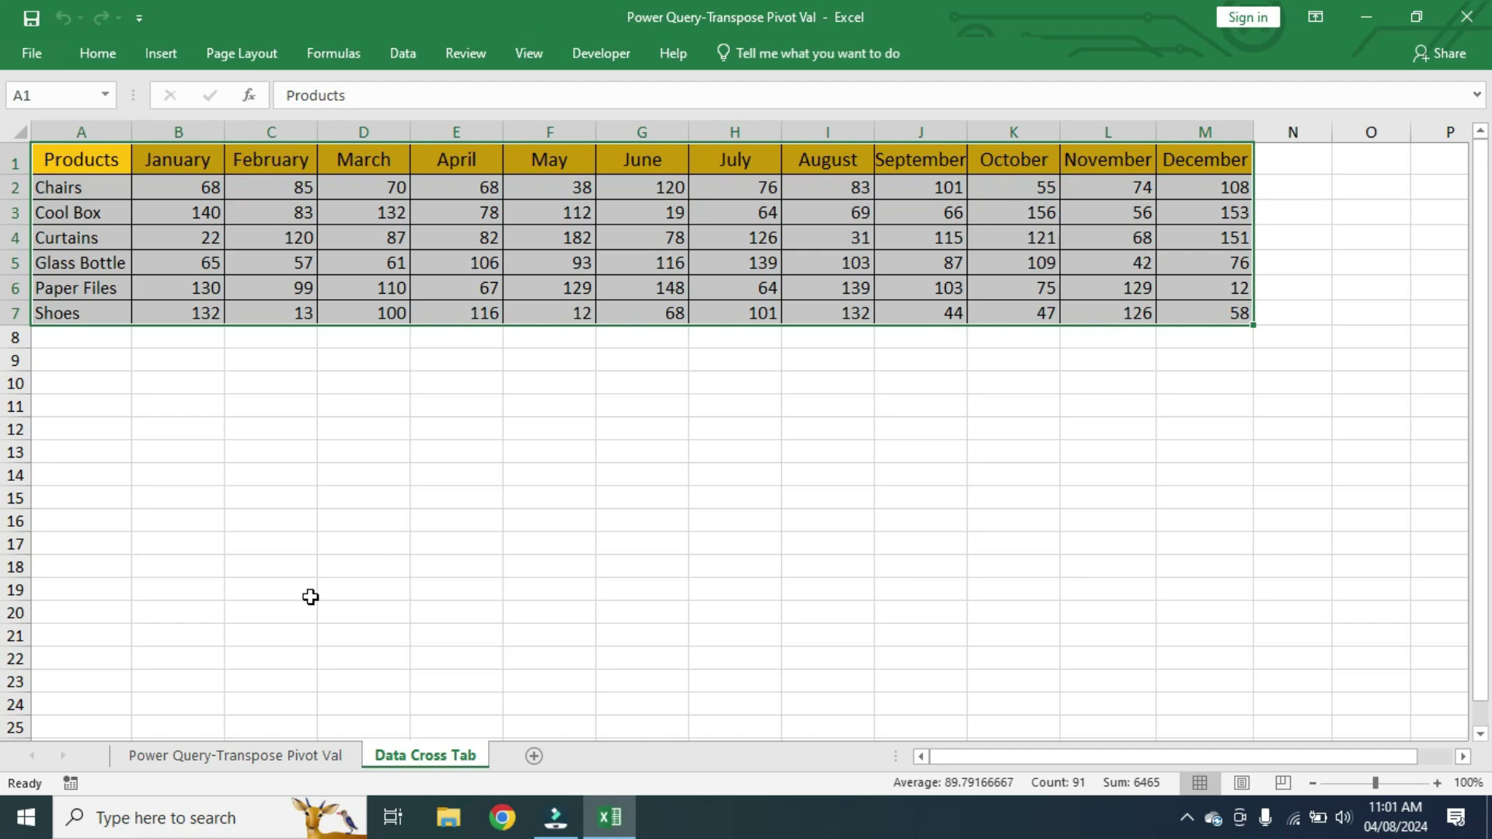
click(220, 756)
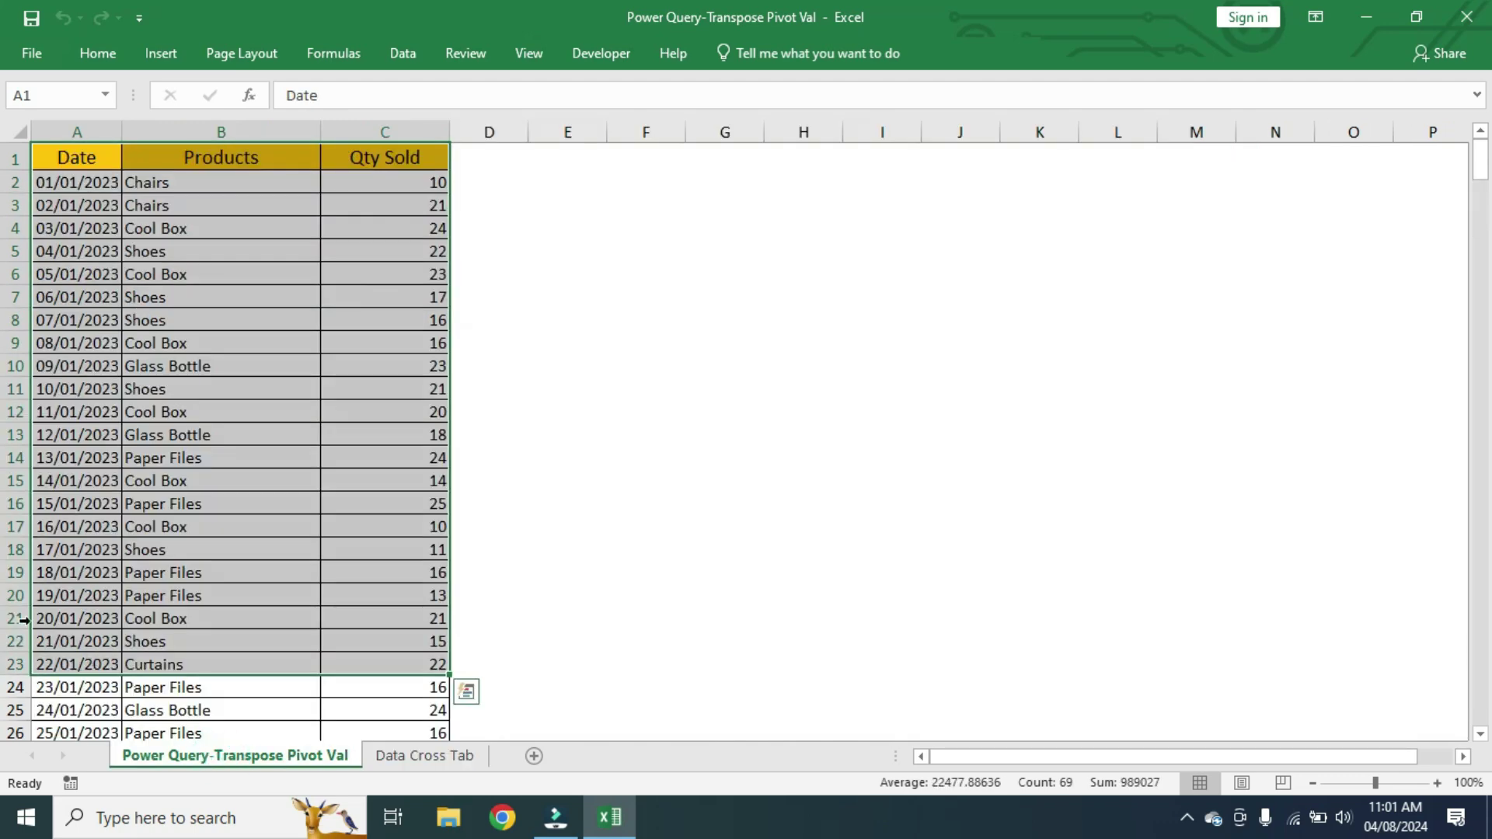
click(171, 152)
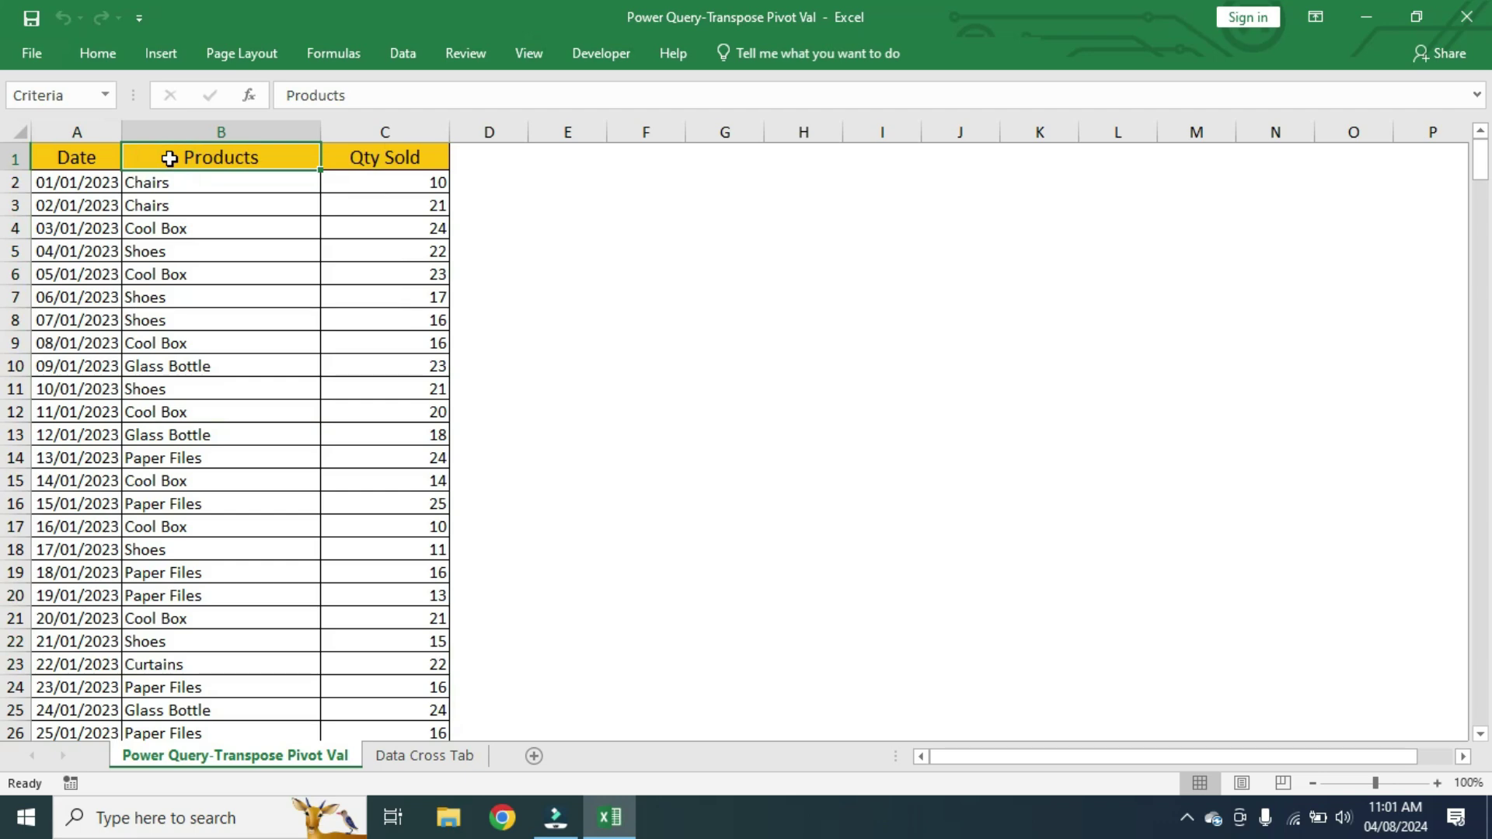
Turn on header filters and filter the Date column to January only.
key(ctrl+shift+l)
click(112, 159)
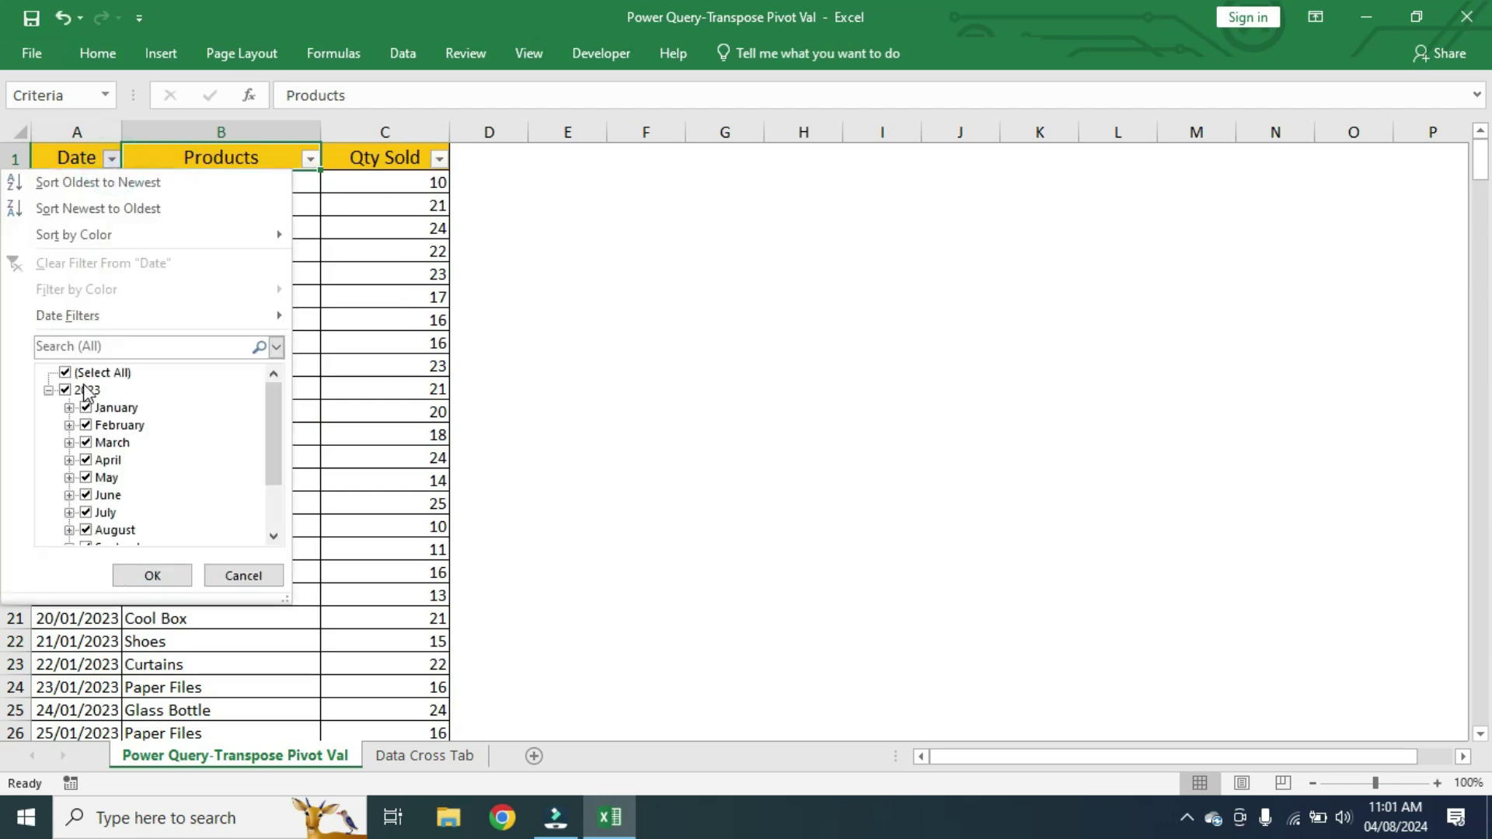
click(78, 373)
click(101, 408)
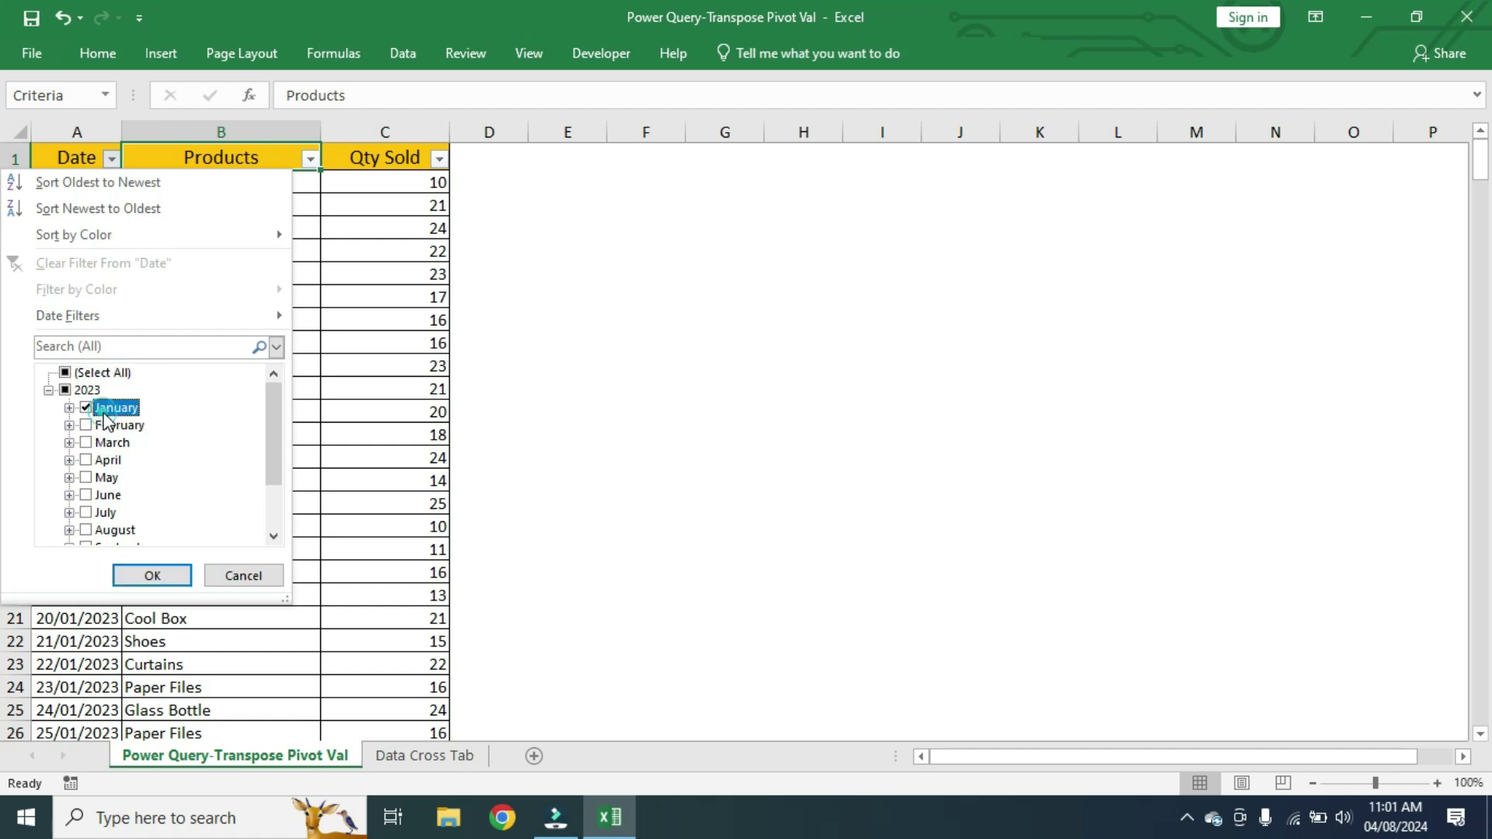
click(152, 576)
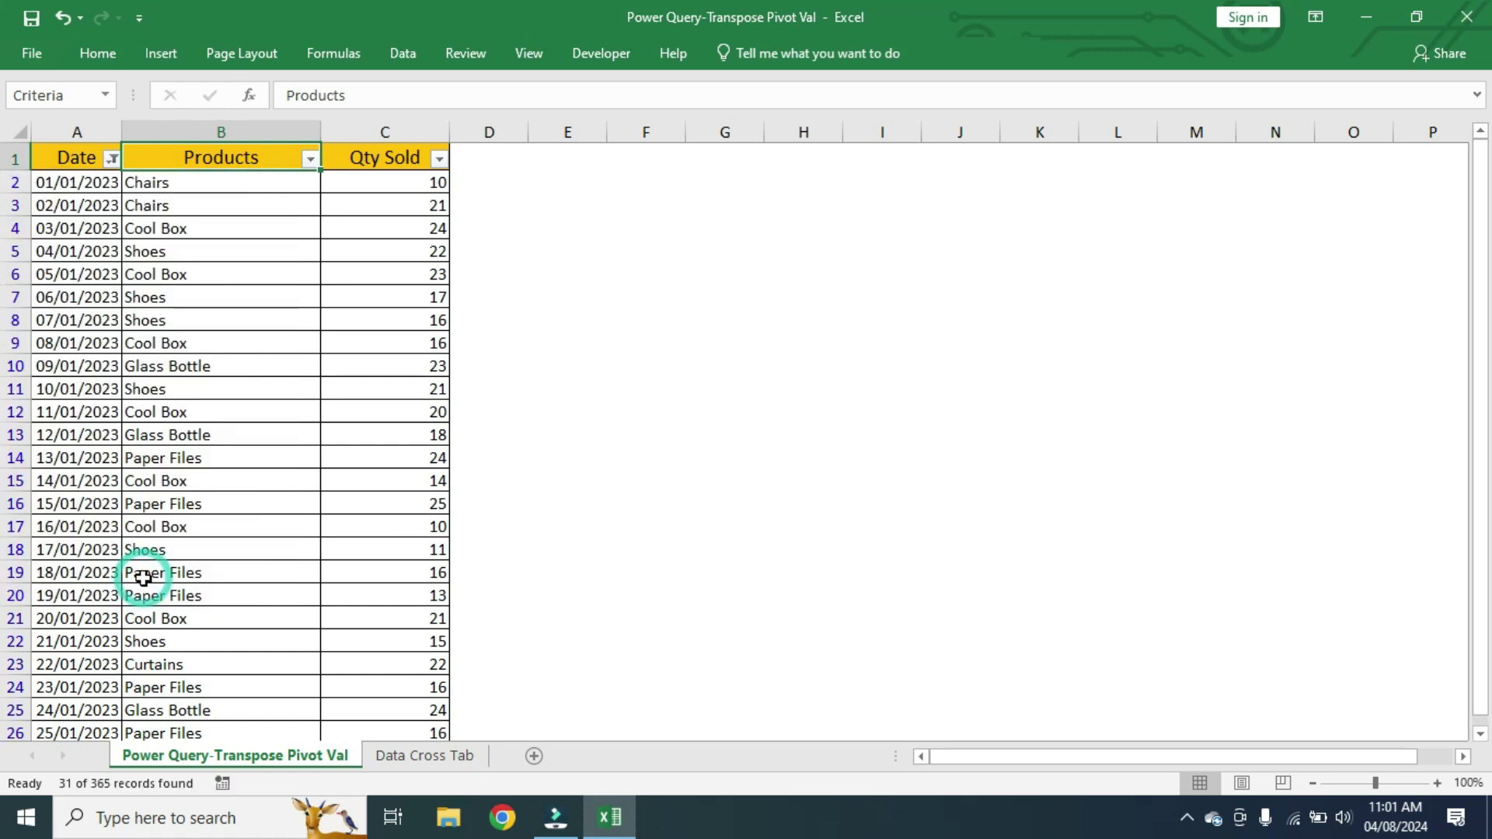
Filter Products to Chairs and select the four Qty Sold values, totalling 68.
click(311, 160)
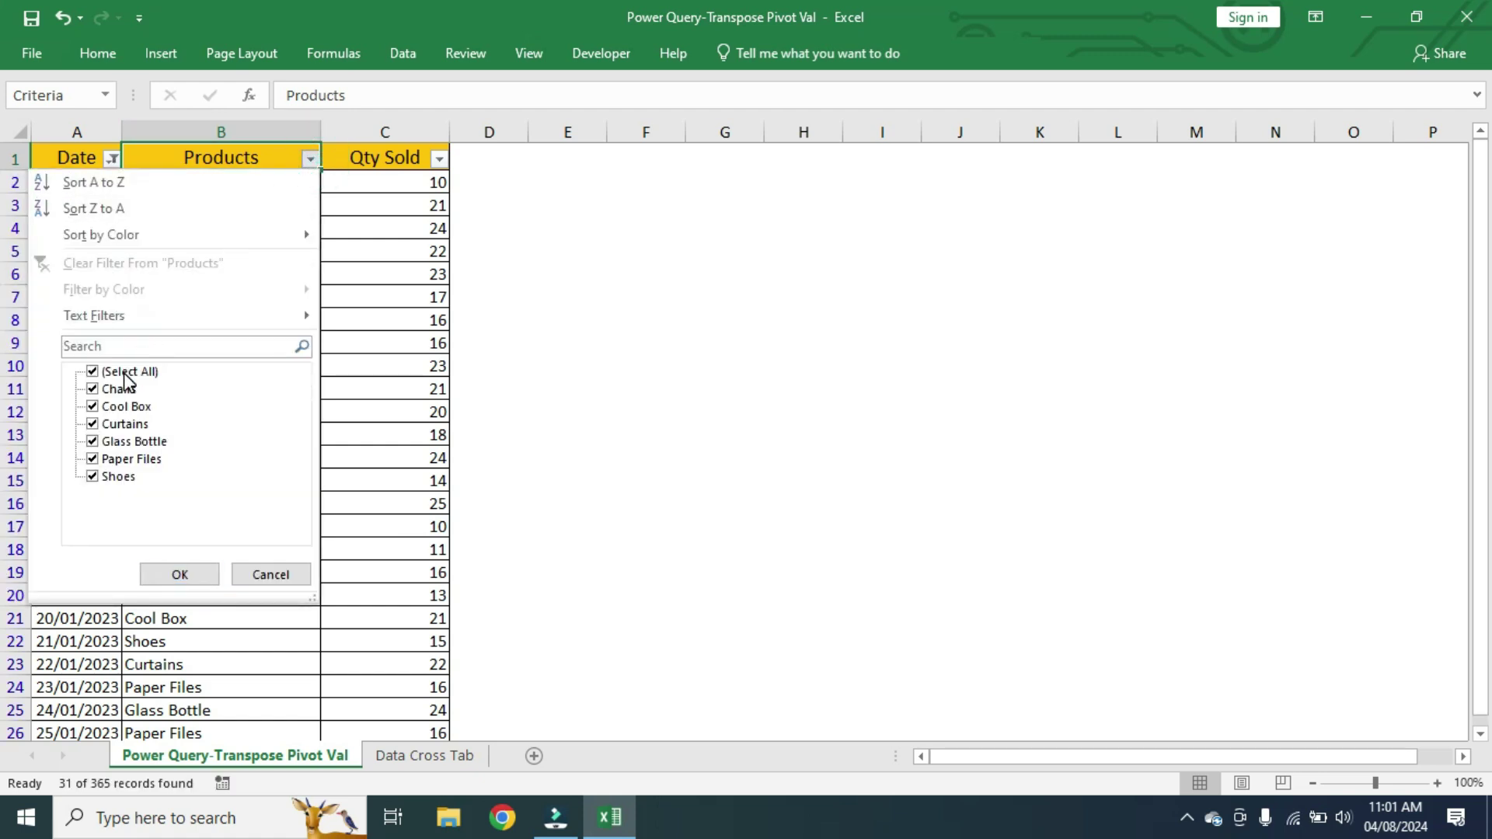
click(93, 372)
click(102, 389)
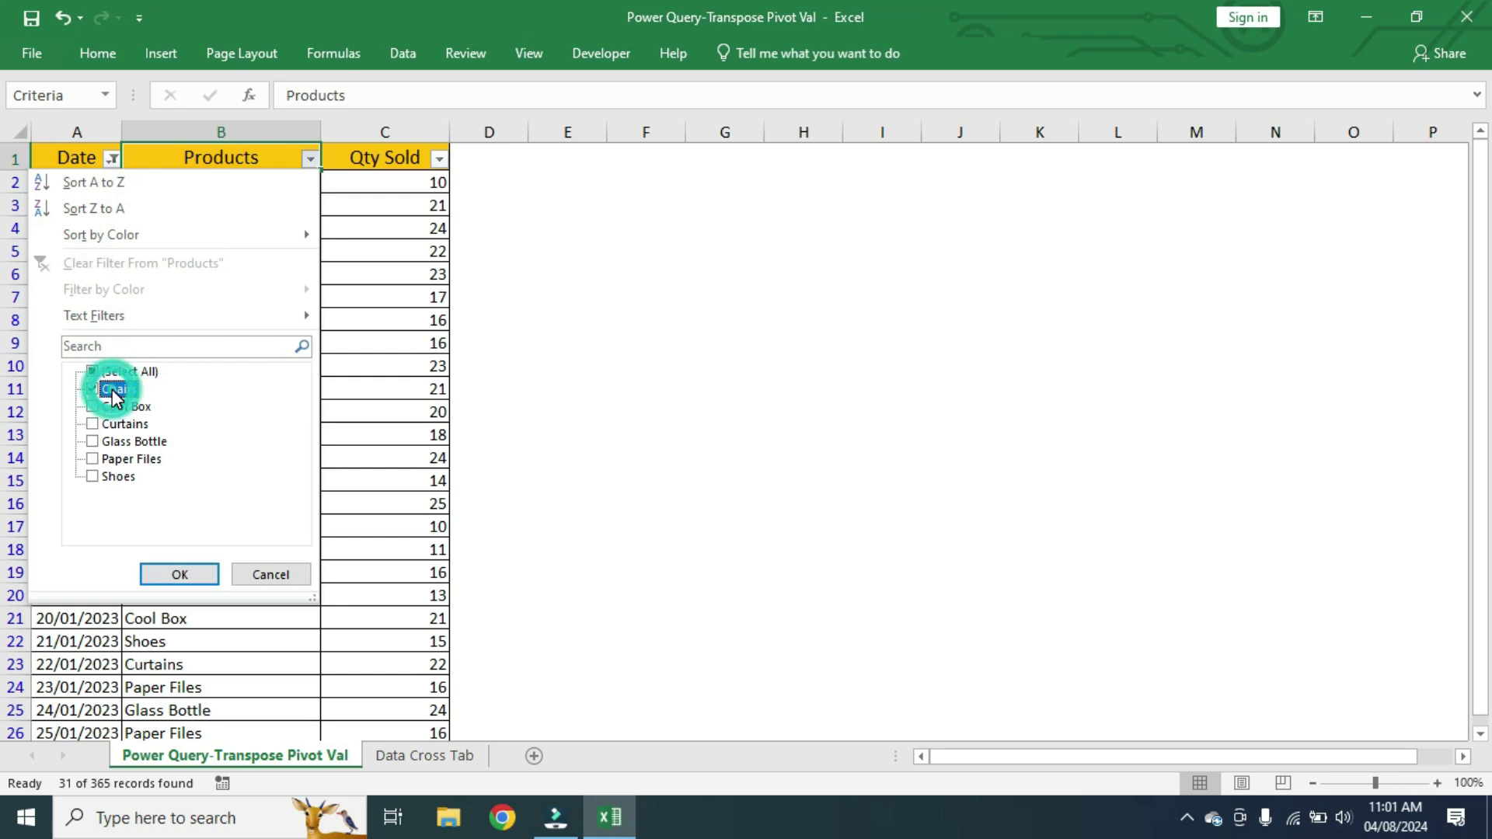
click(180, 576)
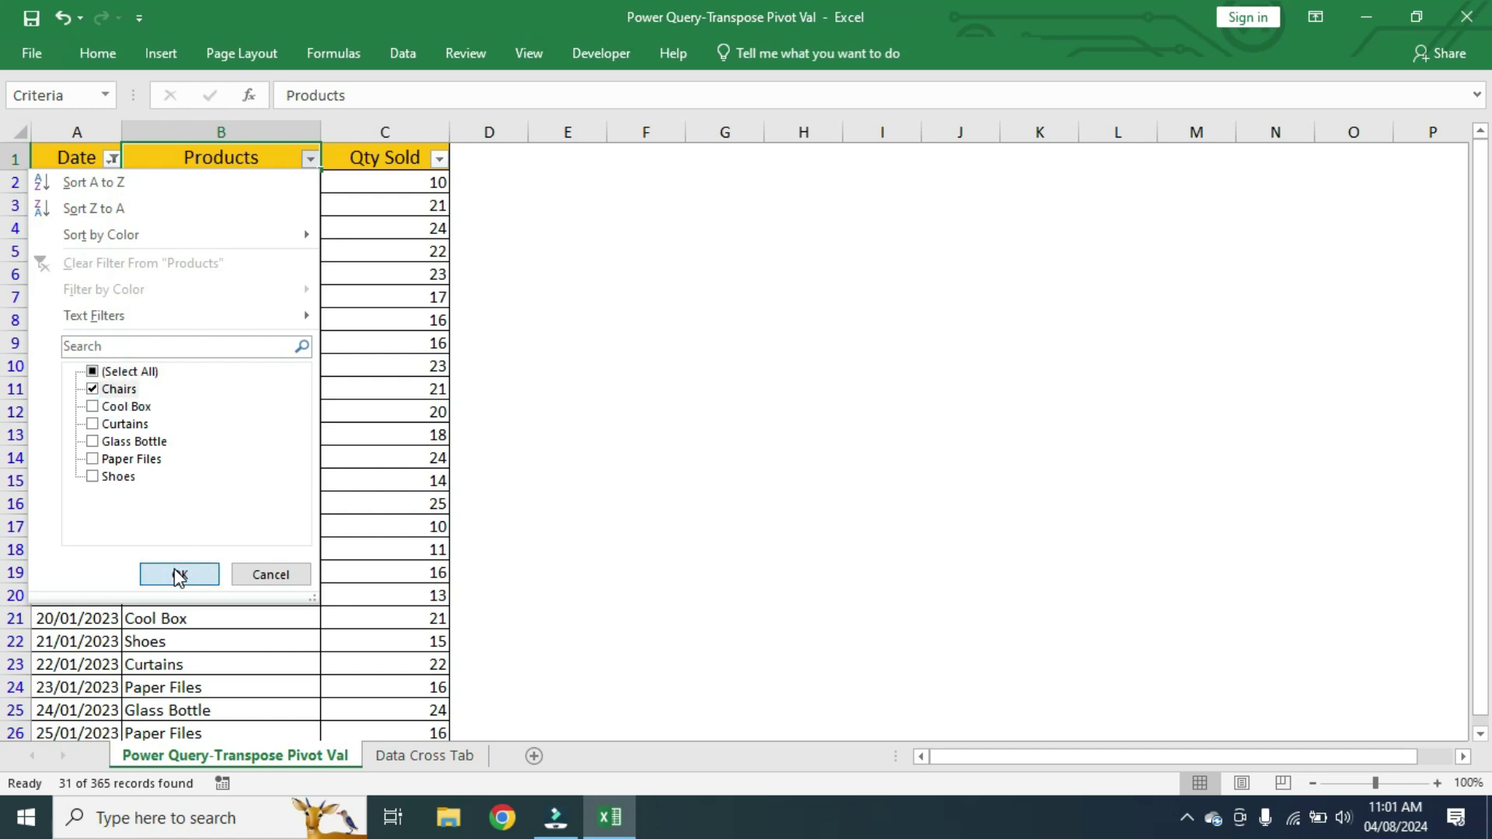
drag(404, 183, 403, 244)
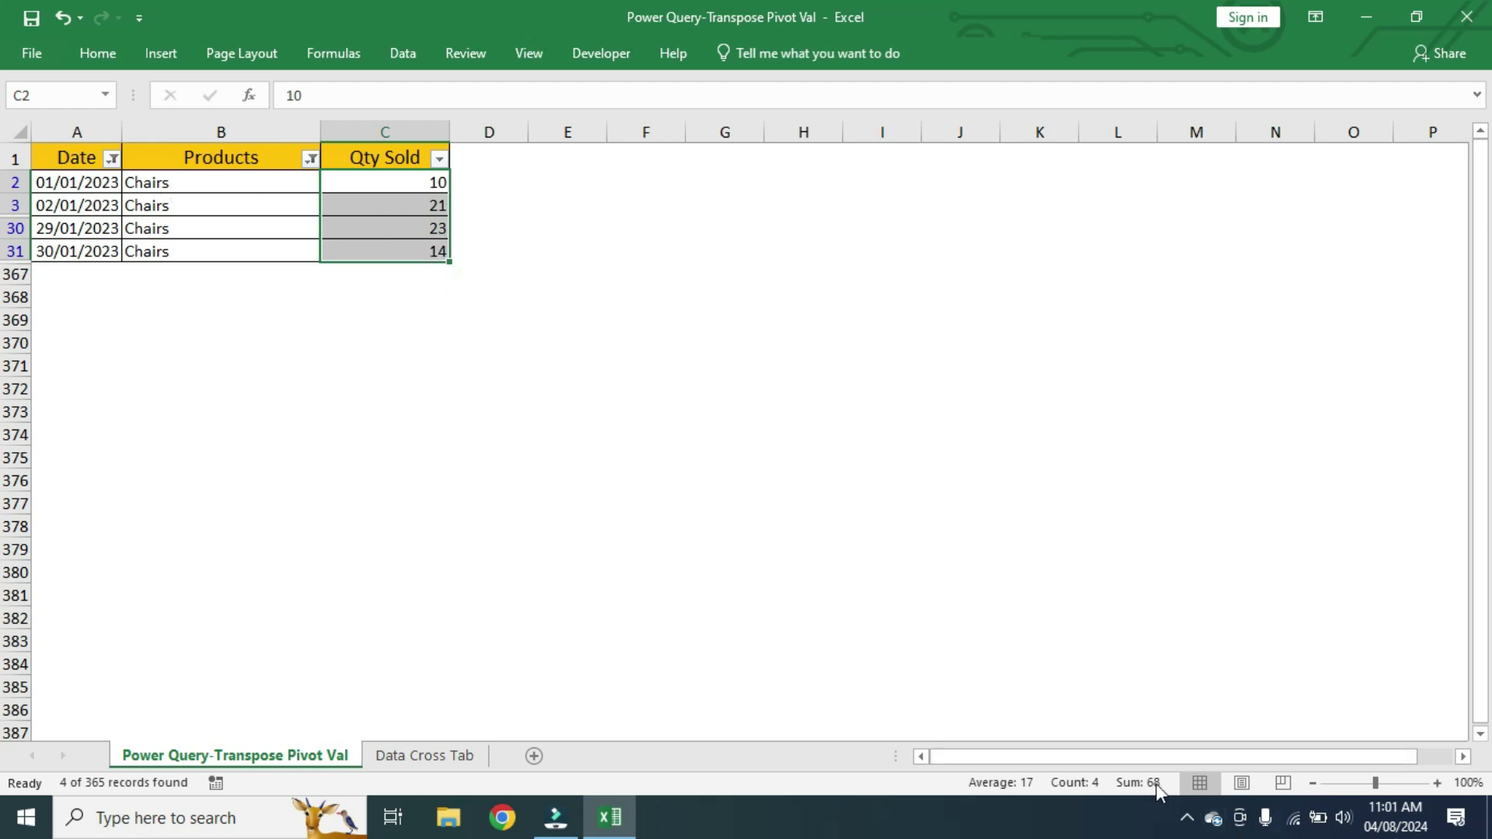
Check the cross-tab's January Chairs value of 68, then return to the filtered list.
click(453, 756)
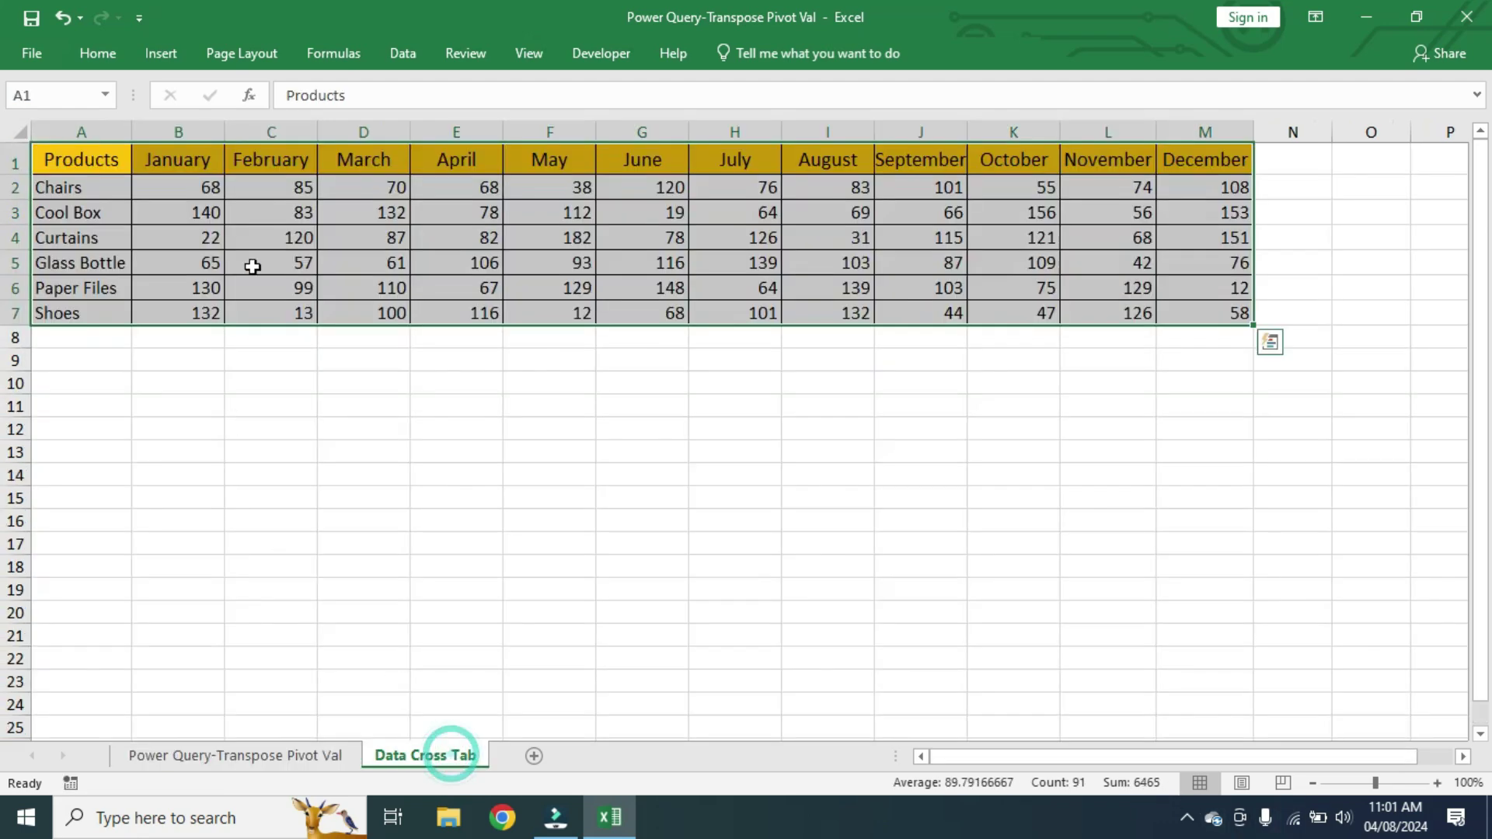
click(190, 188)
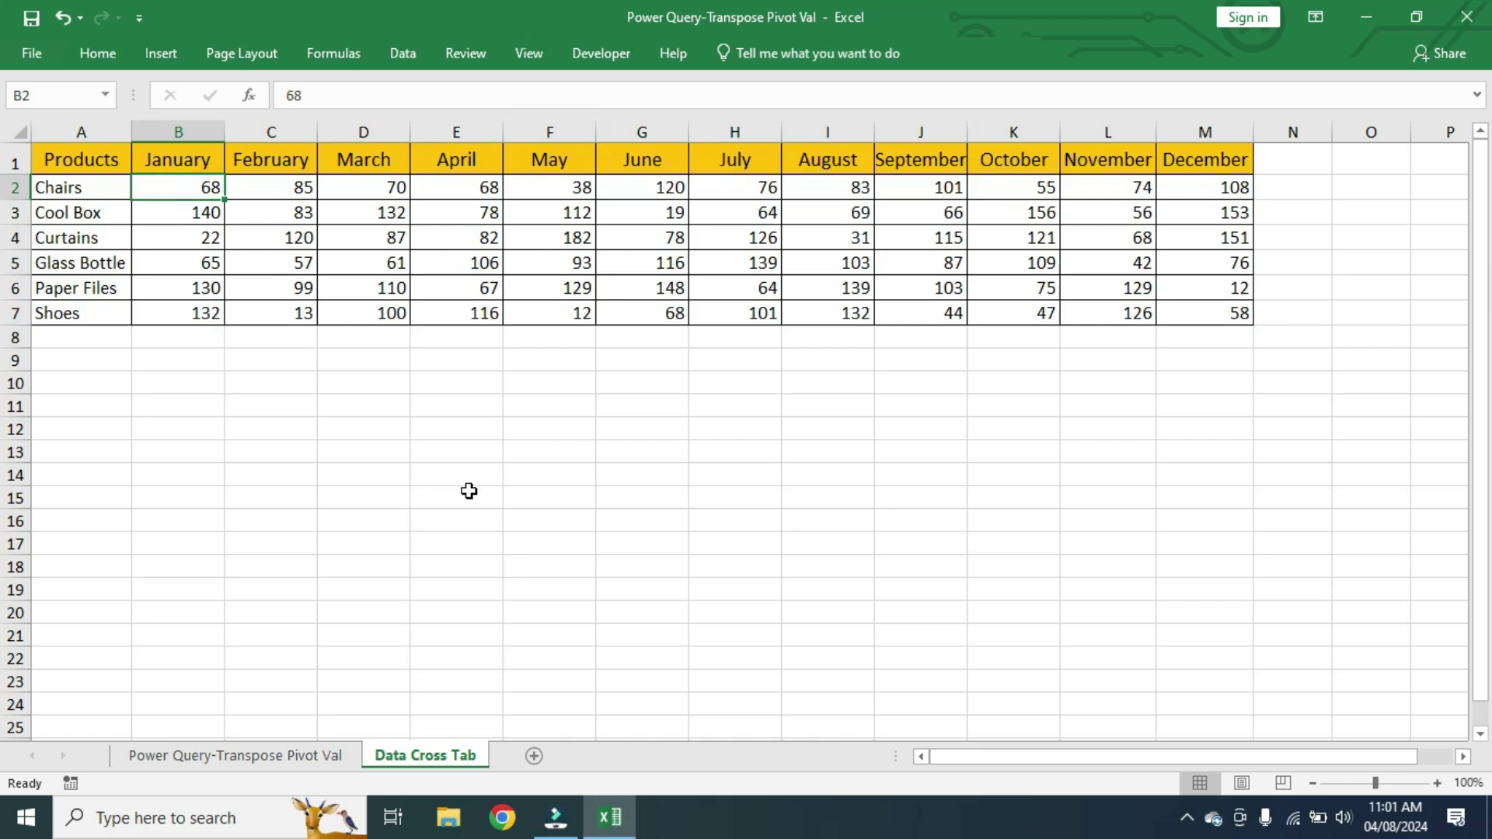
click(256, 758)
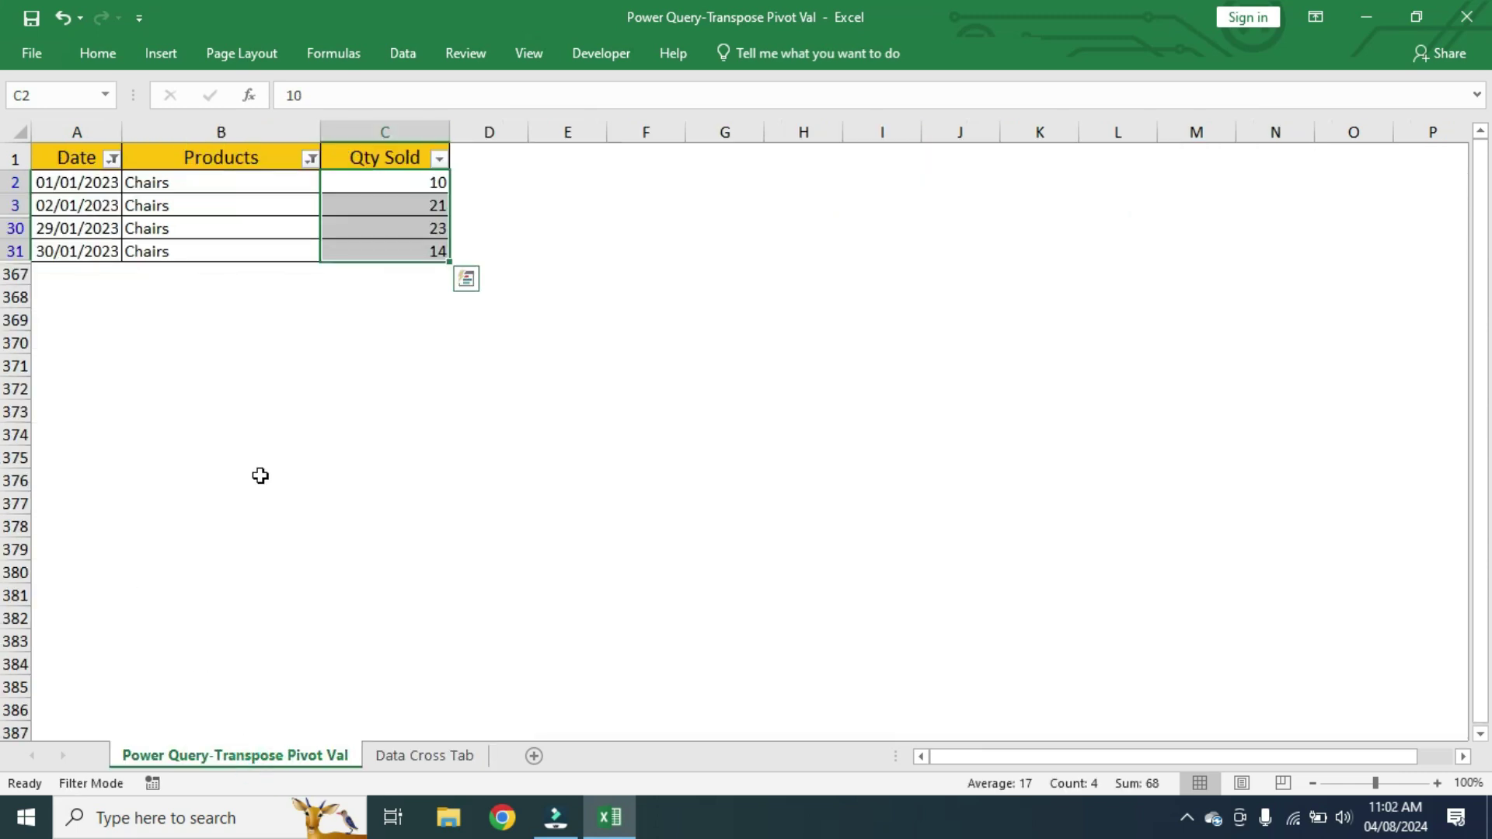
click(112, 158)
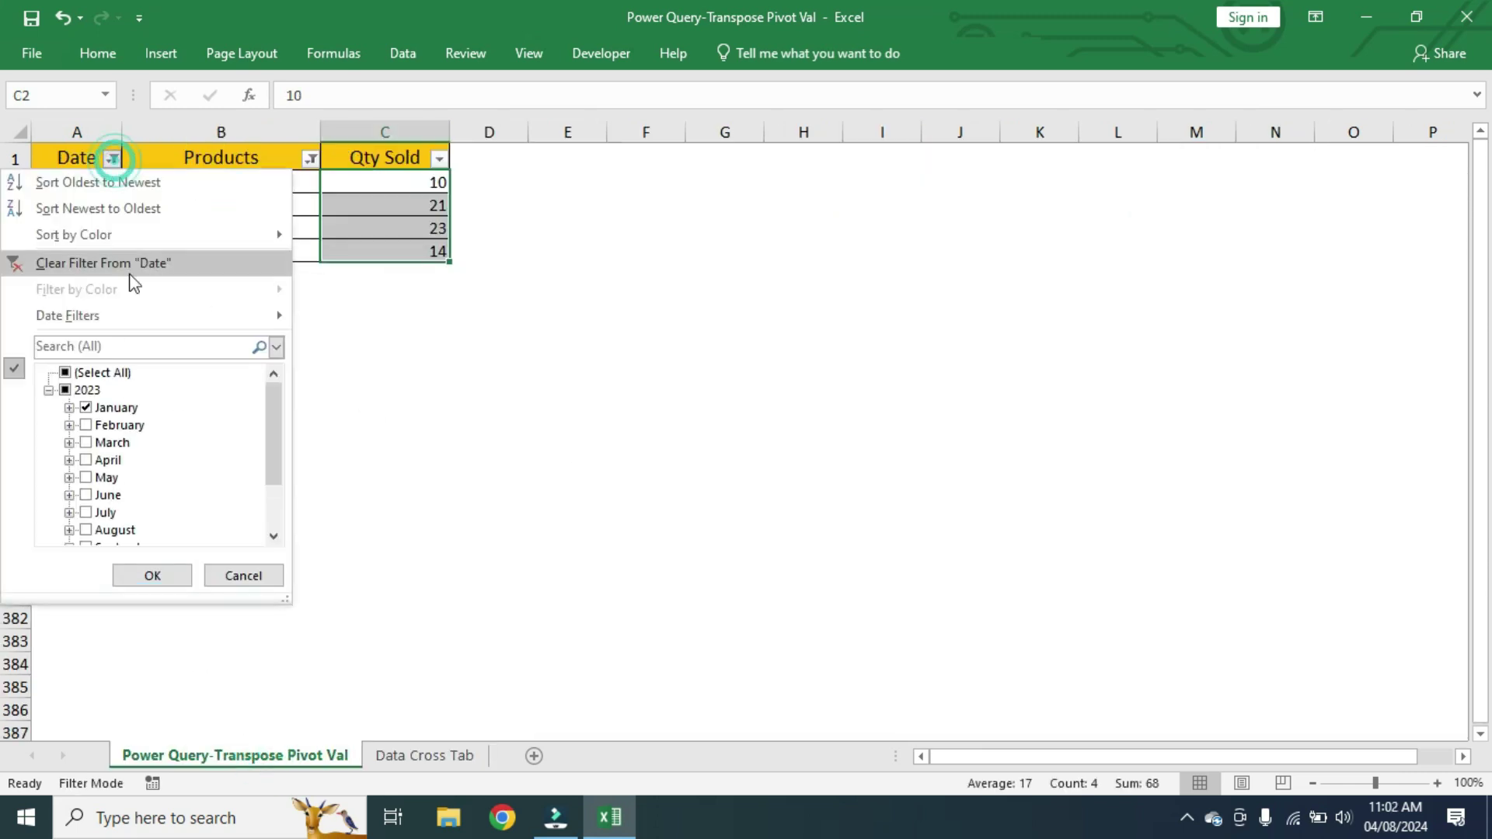
click(99, 374)
click(153, 575)
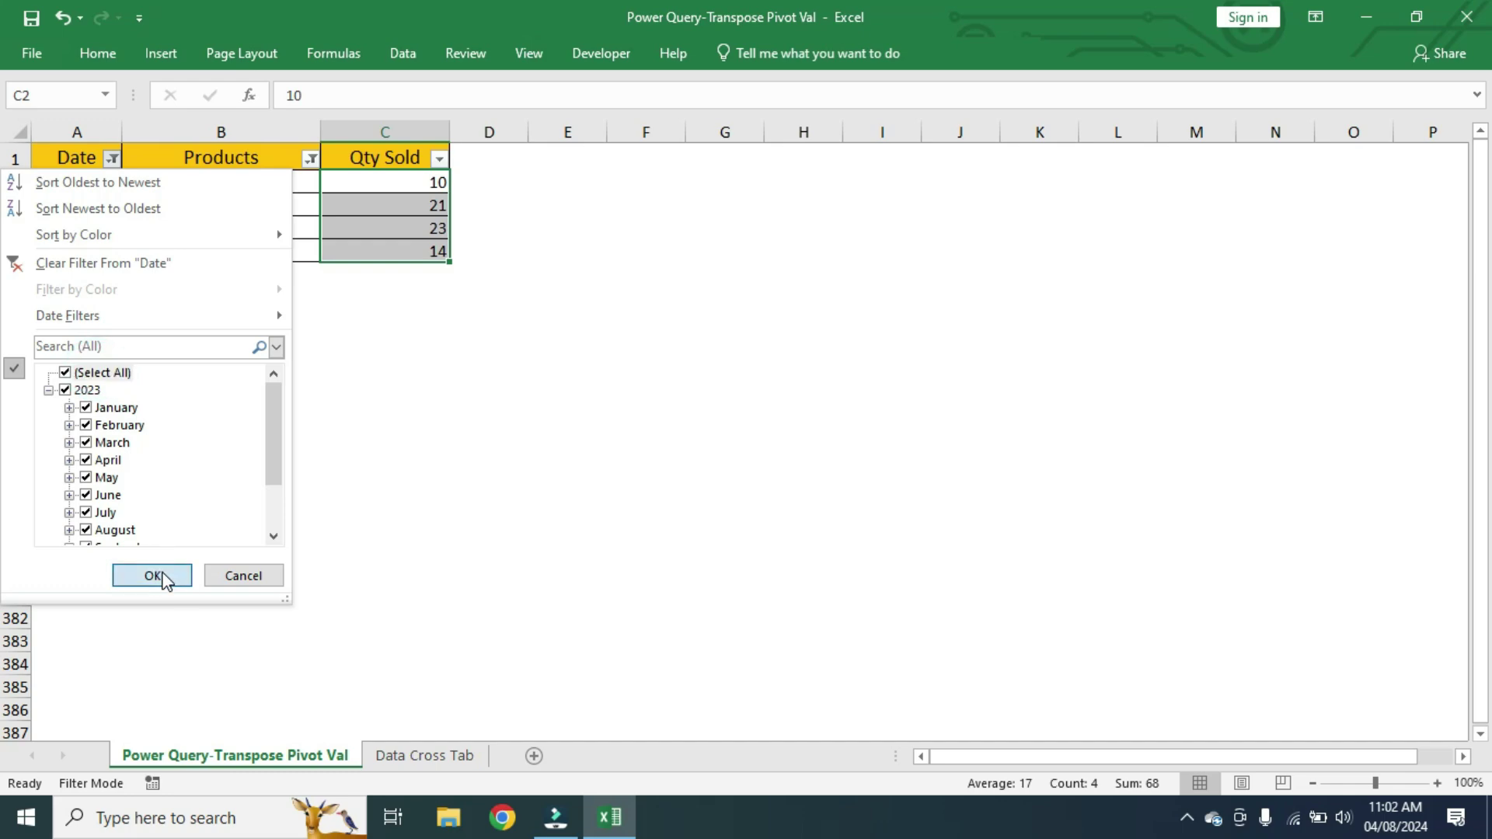
click(567, 297)
drag(70, 164, 365, 599)
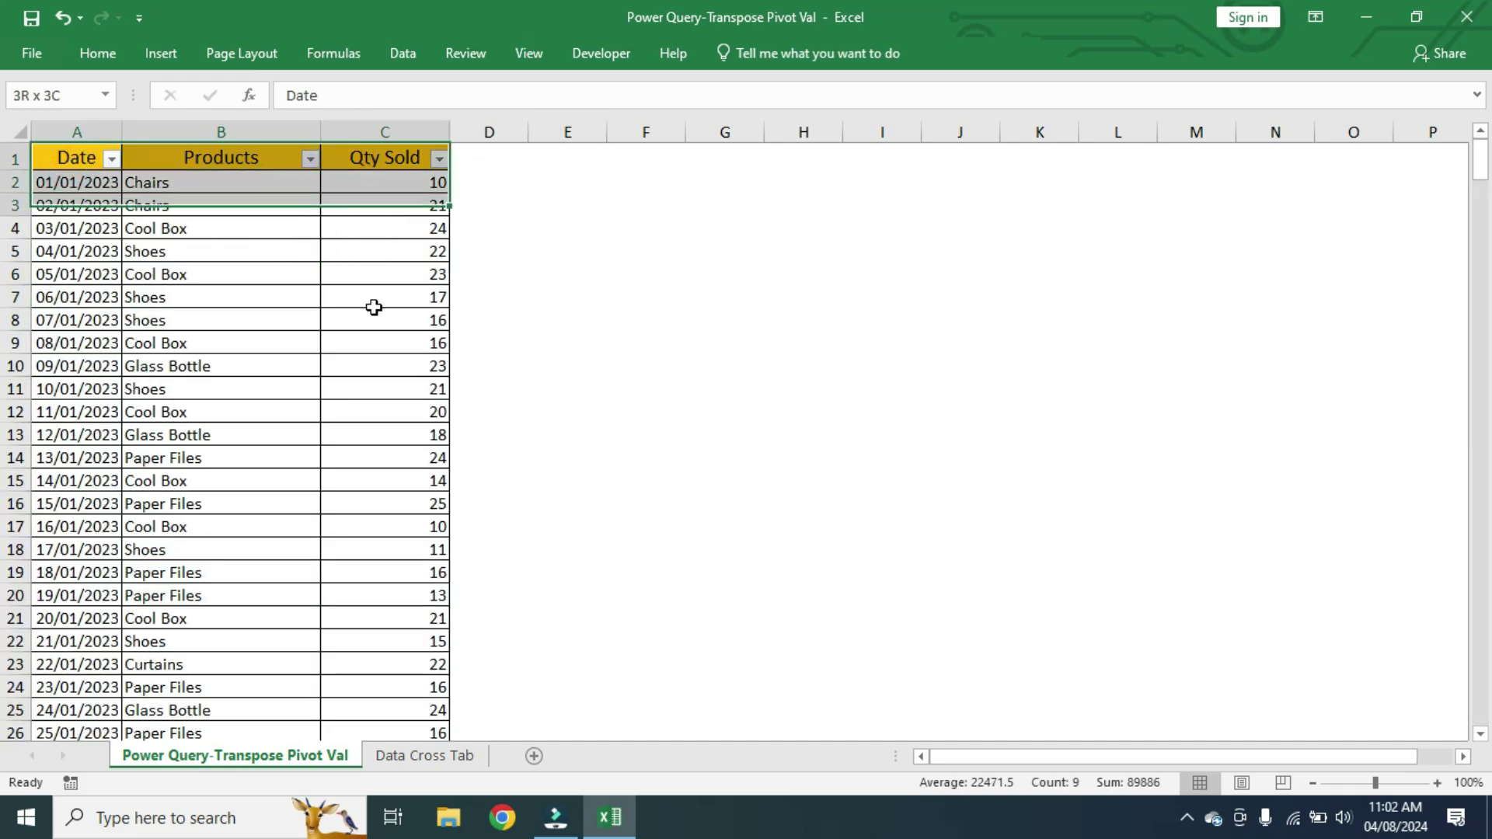
click(424, 755)
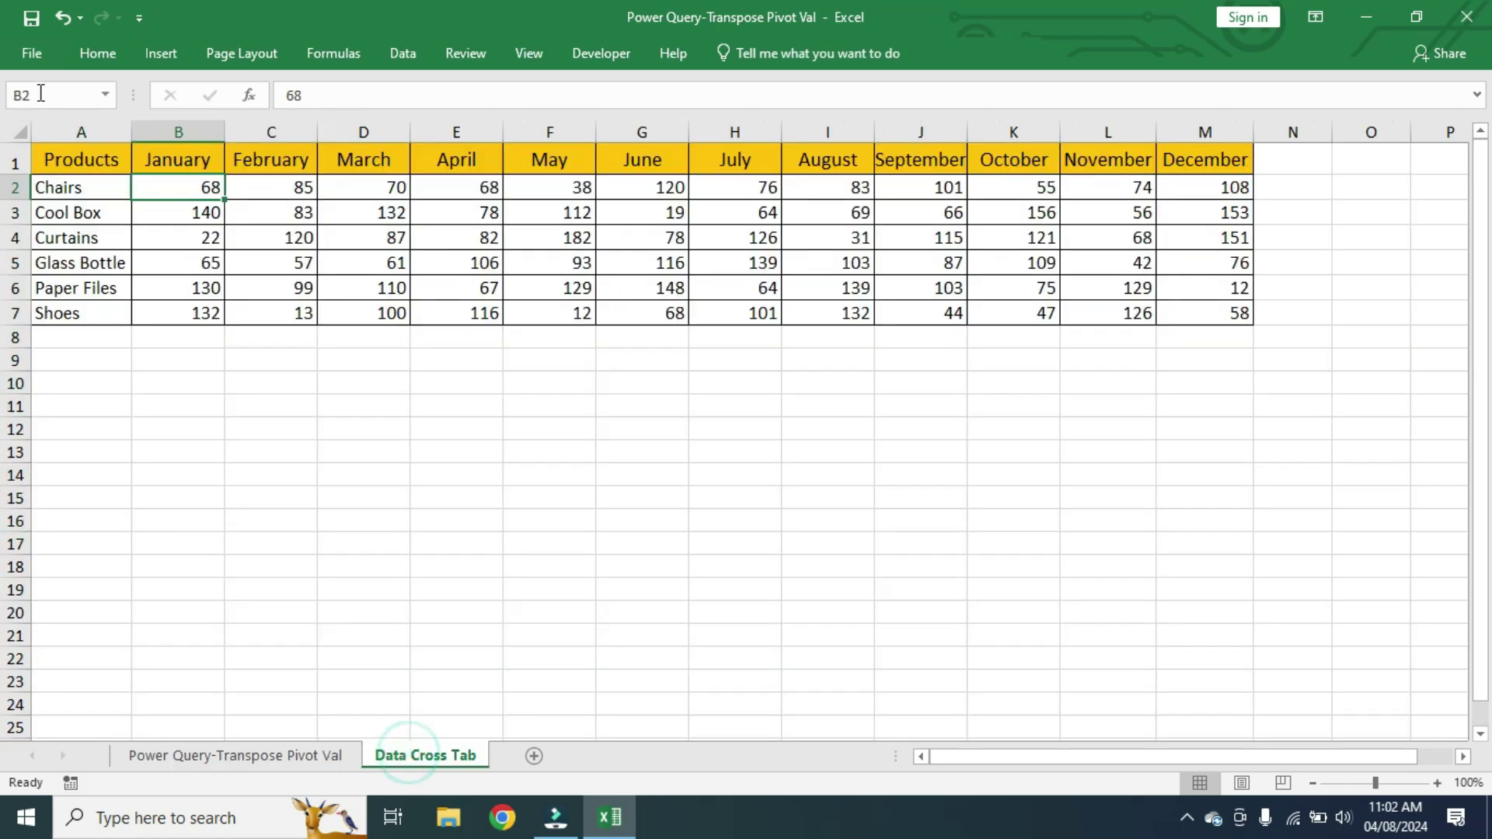
mouse_move(58, 156)
mouse_down()
mouse_move(116, 352)
mouse_move(1183, 307)
mouse_up()
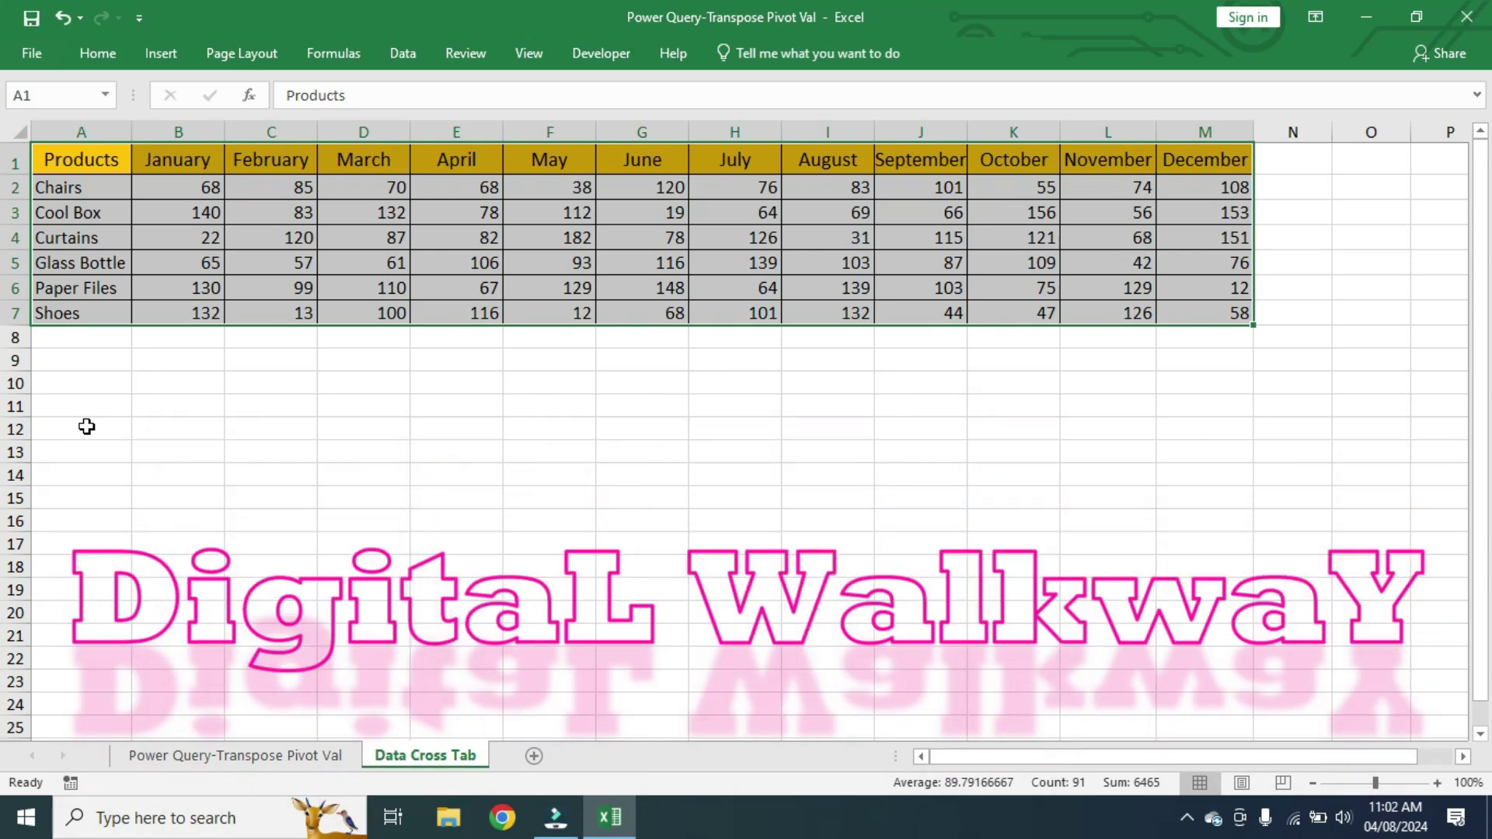
Convert the sales data A1:C366 into an Excel table with headers and banded rows.
click(260, 757)
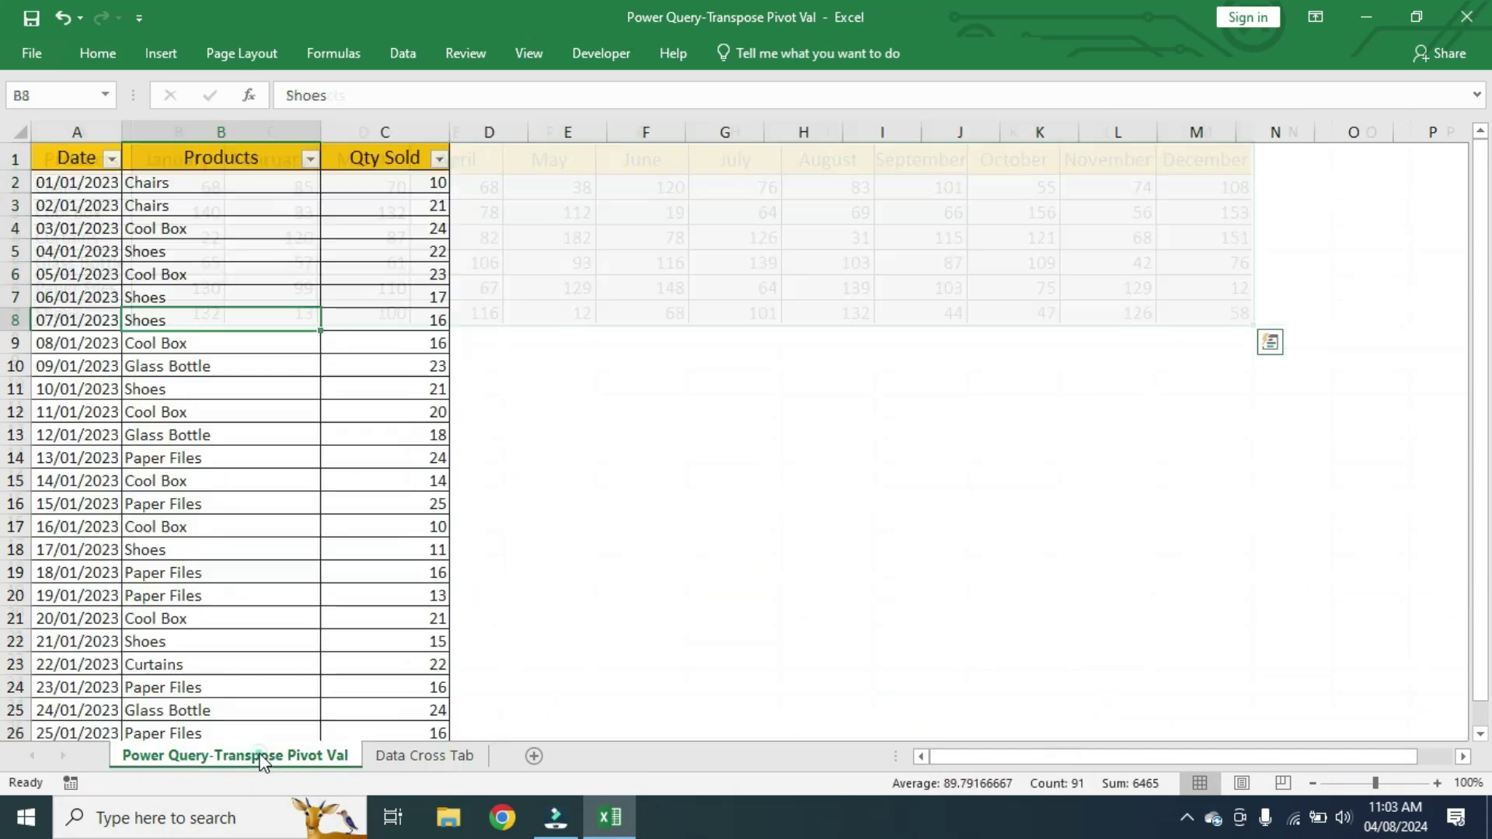
drag(54, 155, 356, 405)
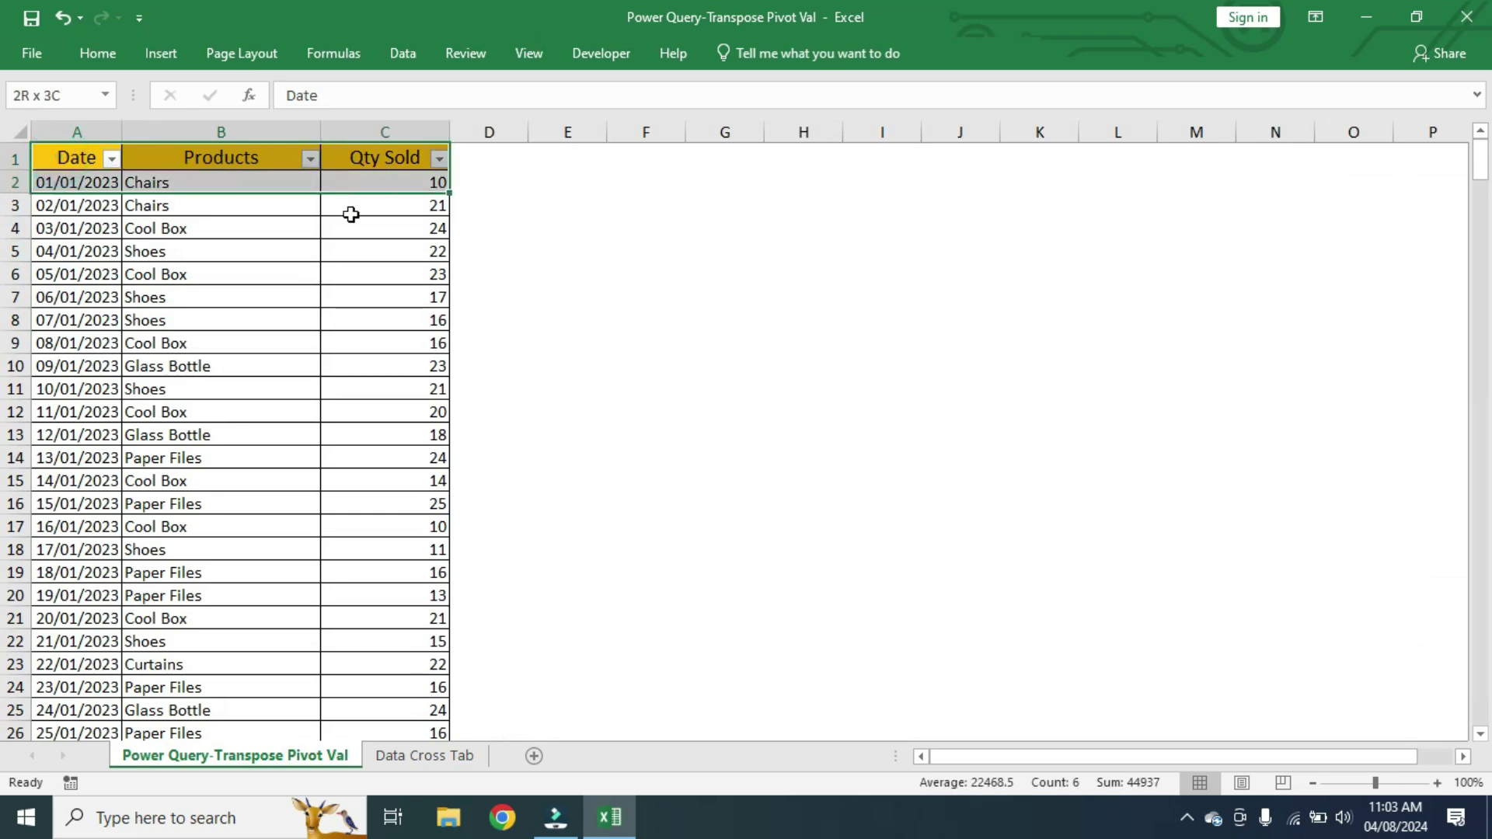
click(240, 496)
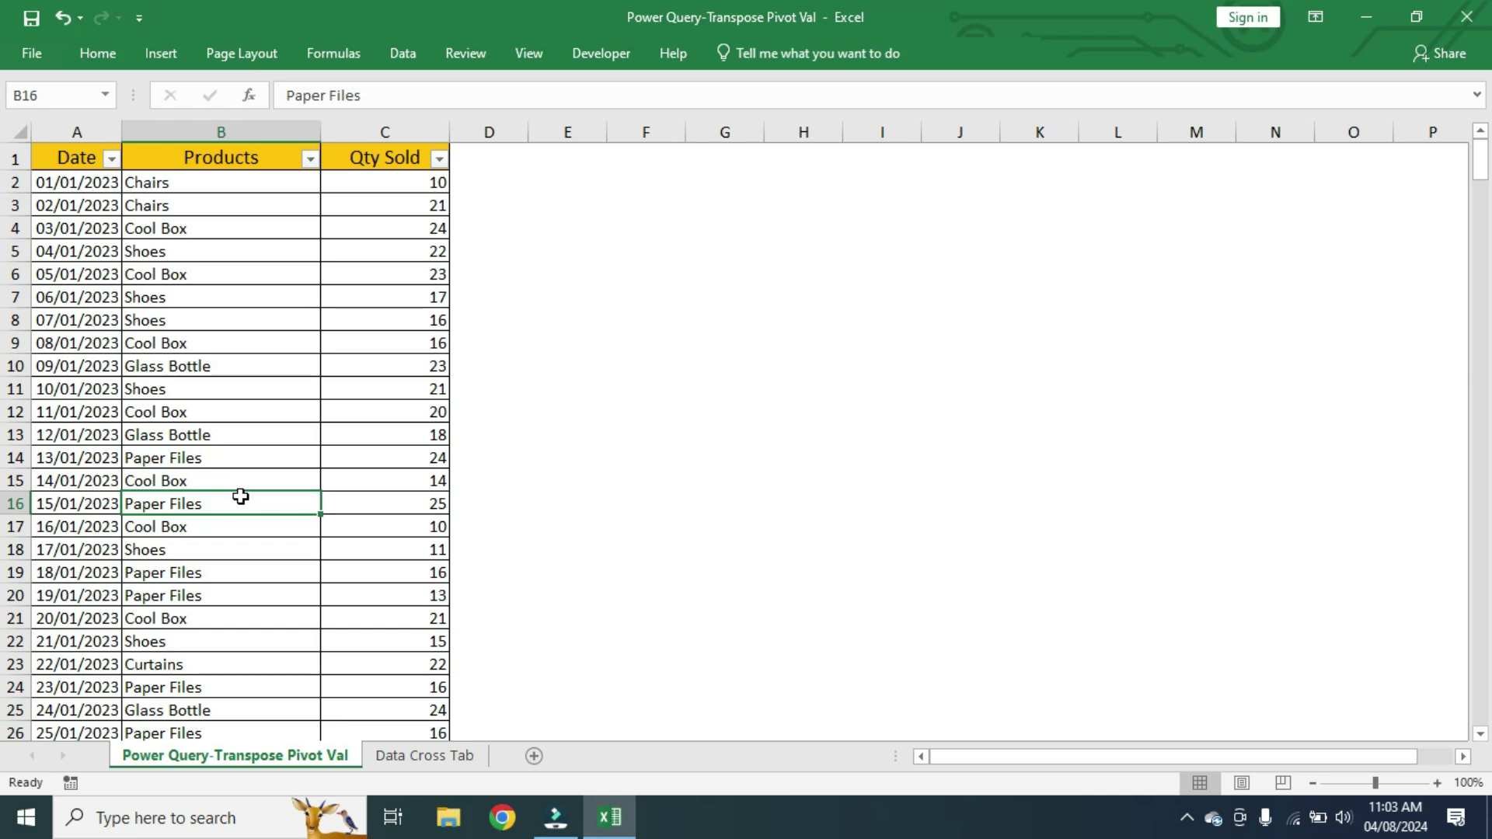
key(ctrl+a)
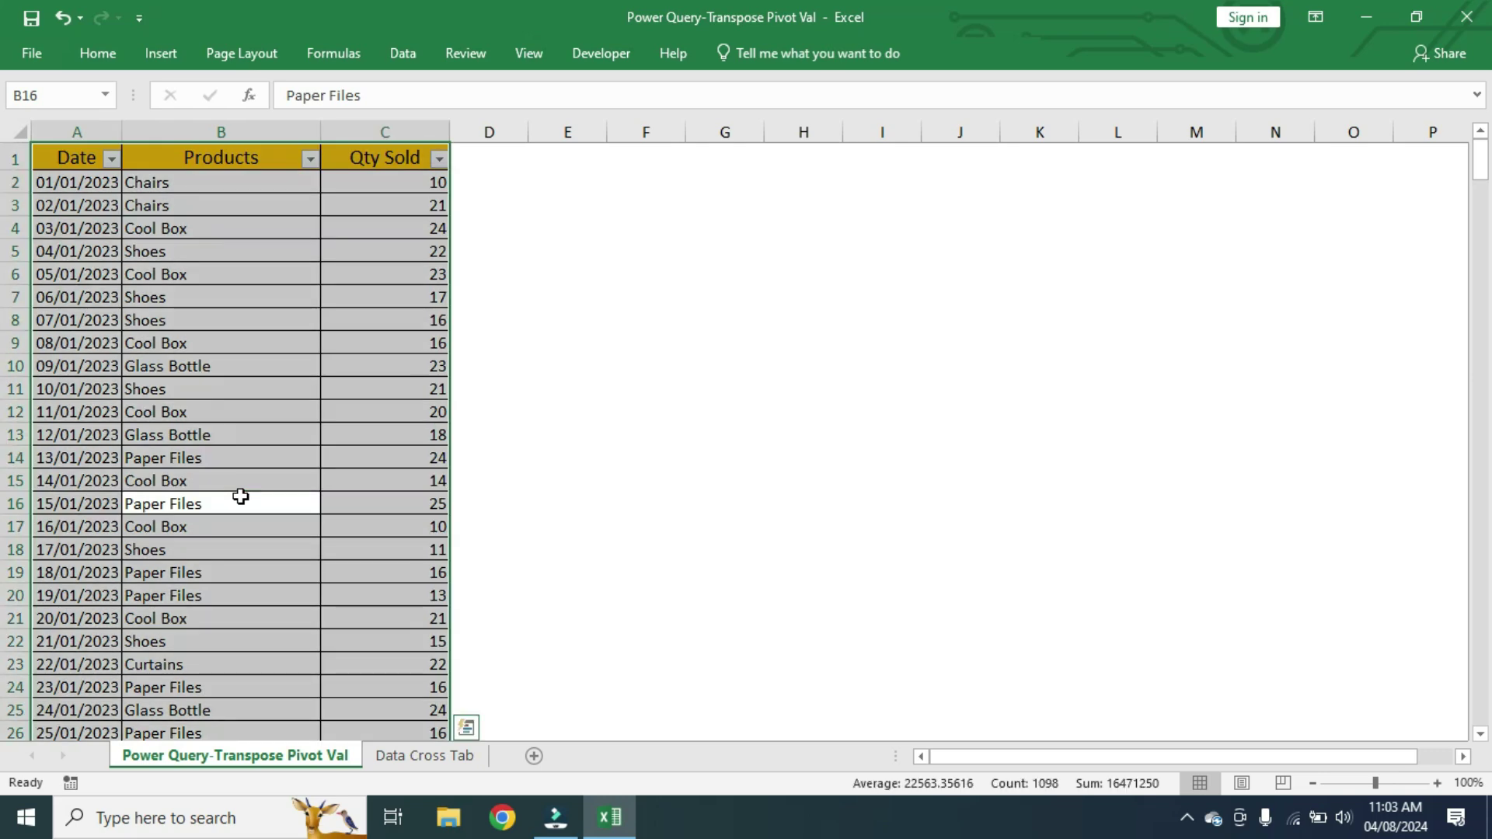
key(ctrl+t)
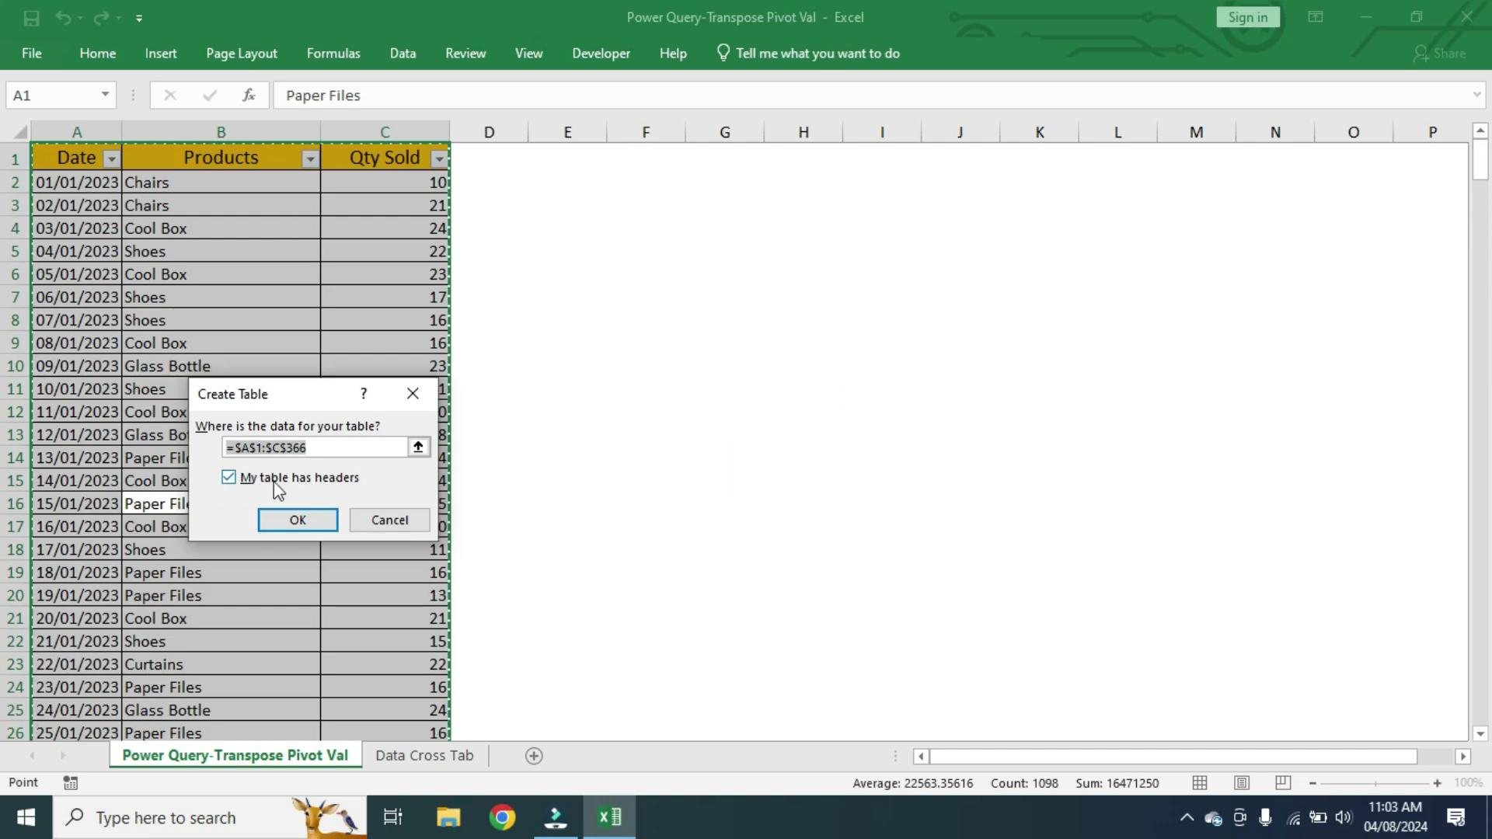
click(298, 522)
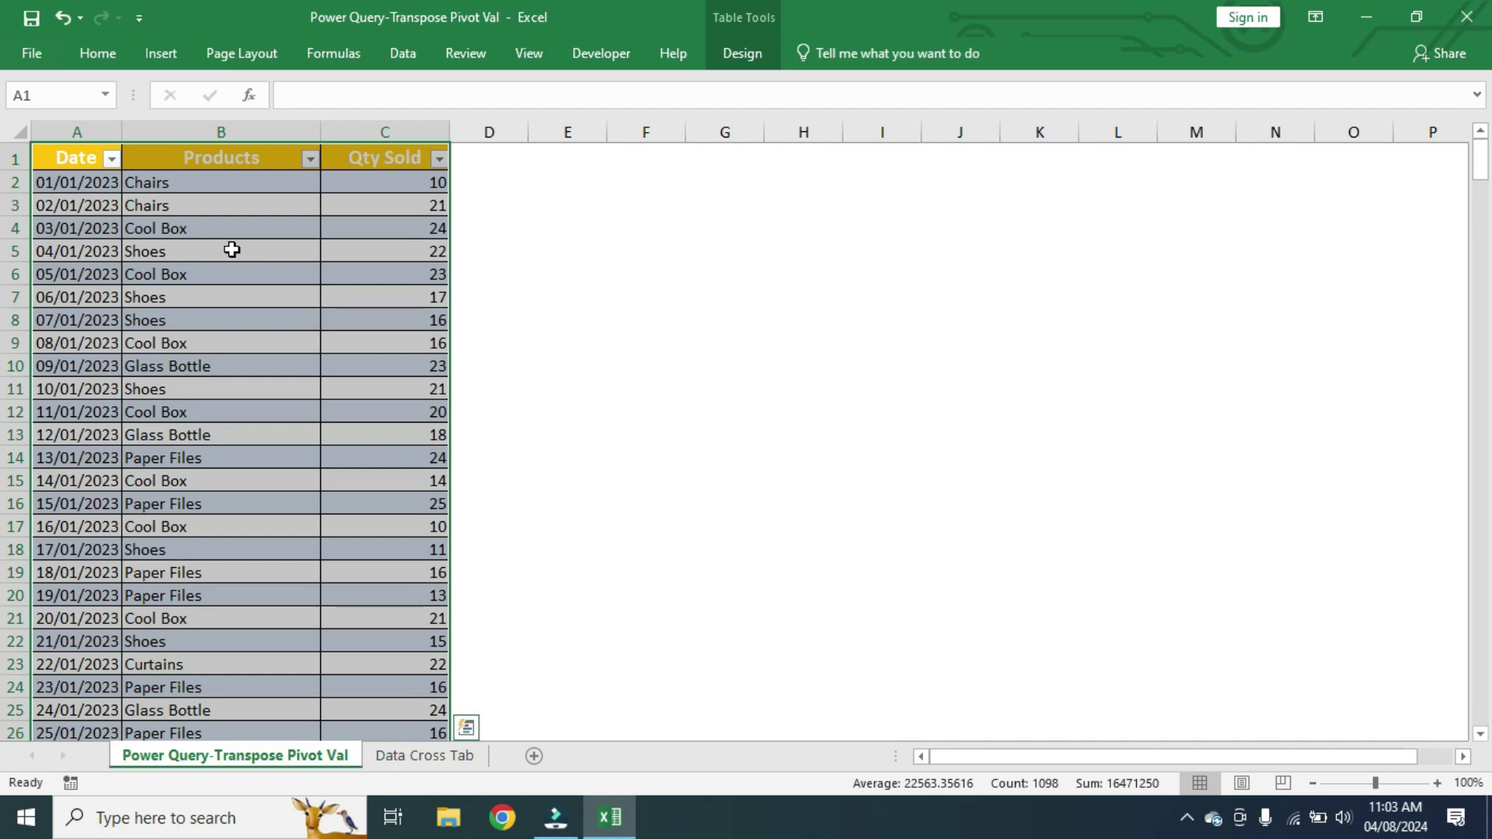
click(232, 249)
click(211, 384)
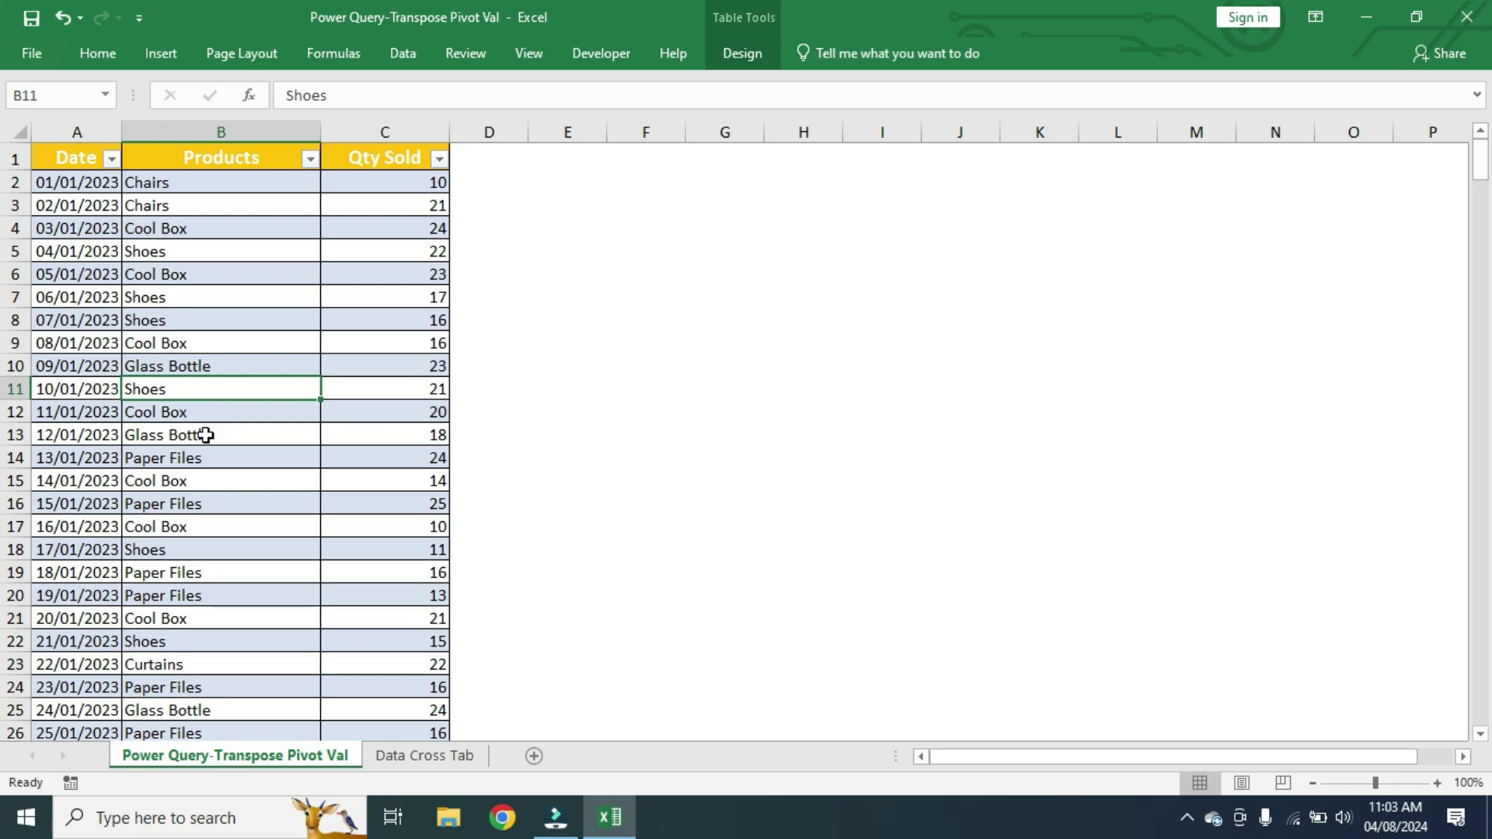
click(403, 53)
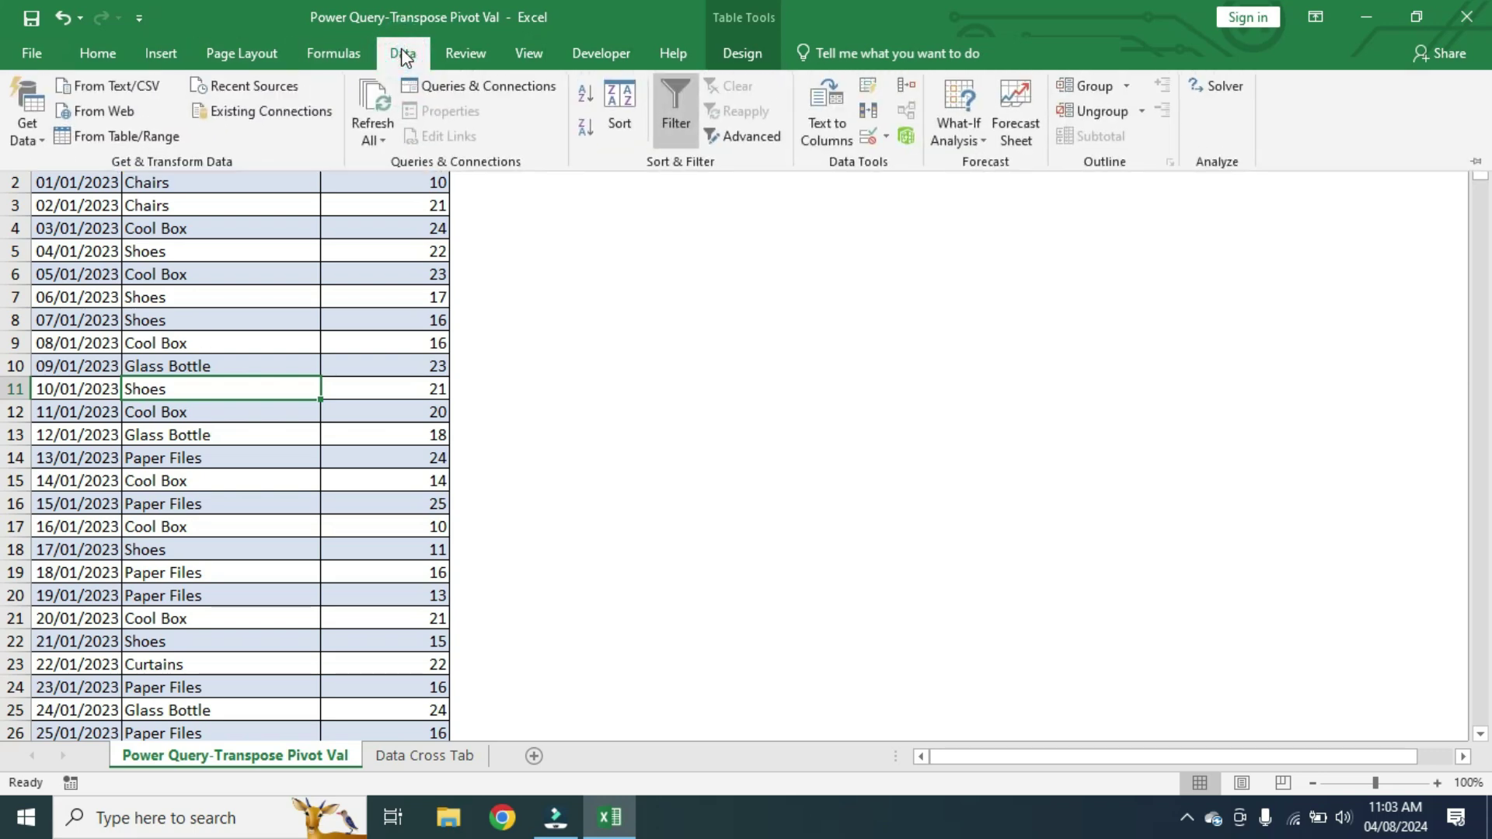
Load the sales table into Power Query Editor as Table1 with From Table/Range.
click(132, 136)
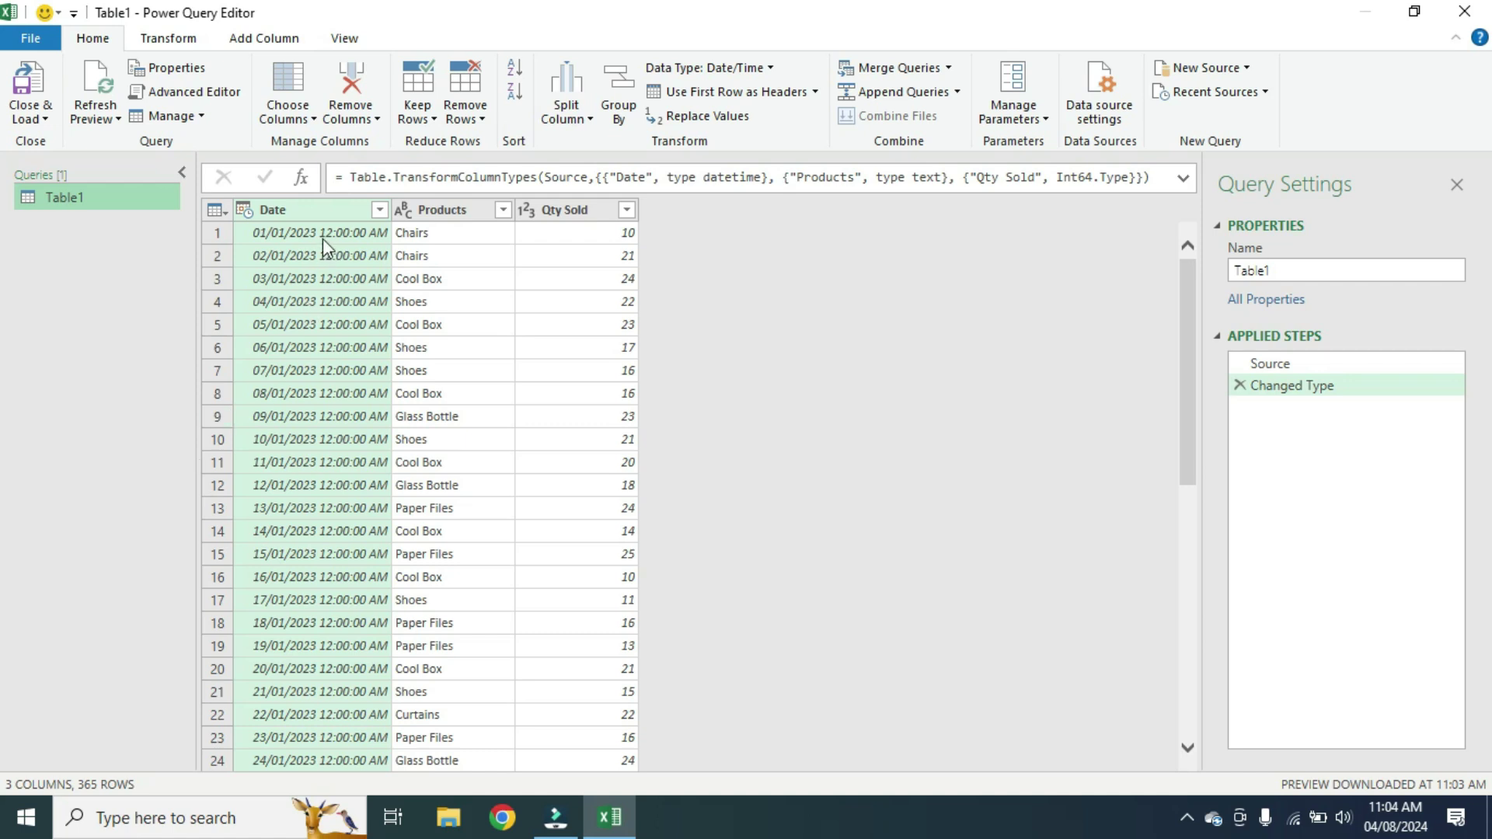
scroll(315, 608, down, 1)
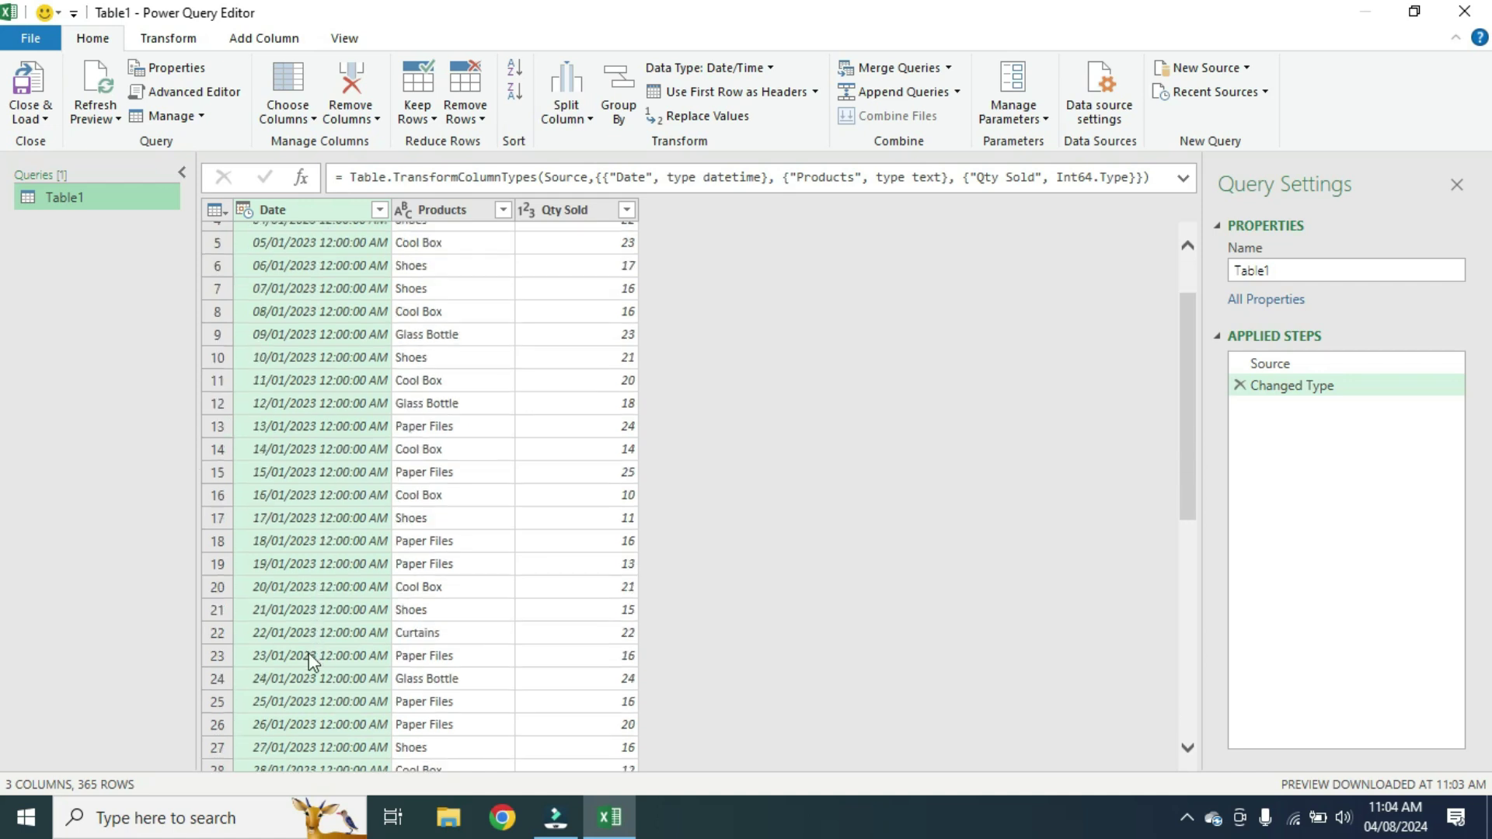
scroll(311, 657, down, 3)
scroll(309, 657, down, 3)
scroll(309, 656, up, 6)
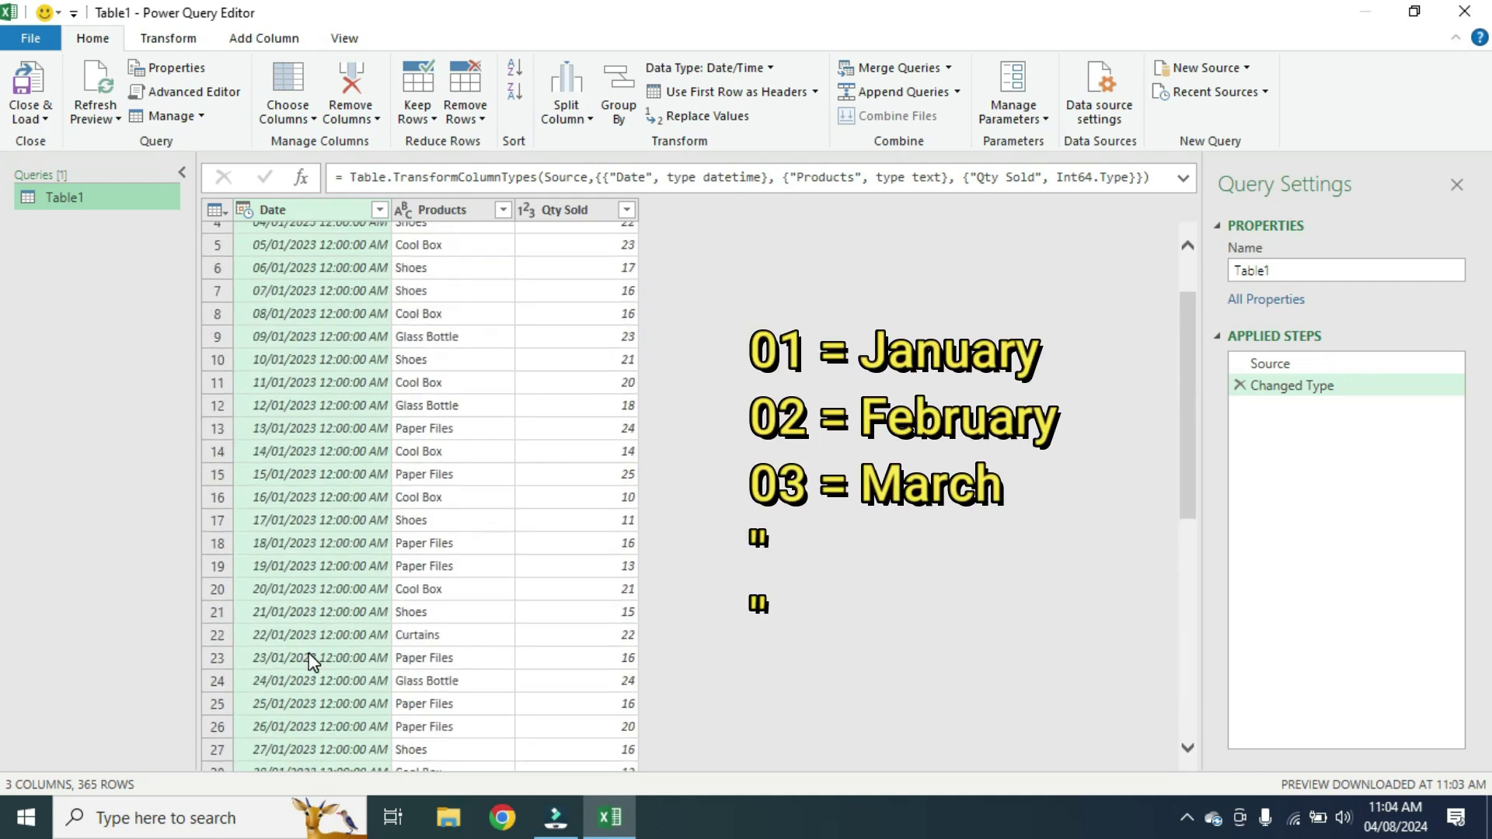
scroll(310, 656, up, 2)
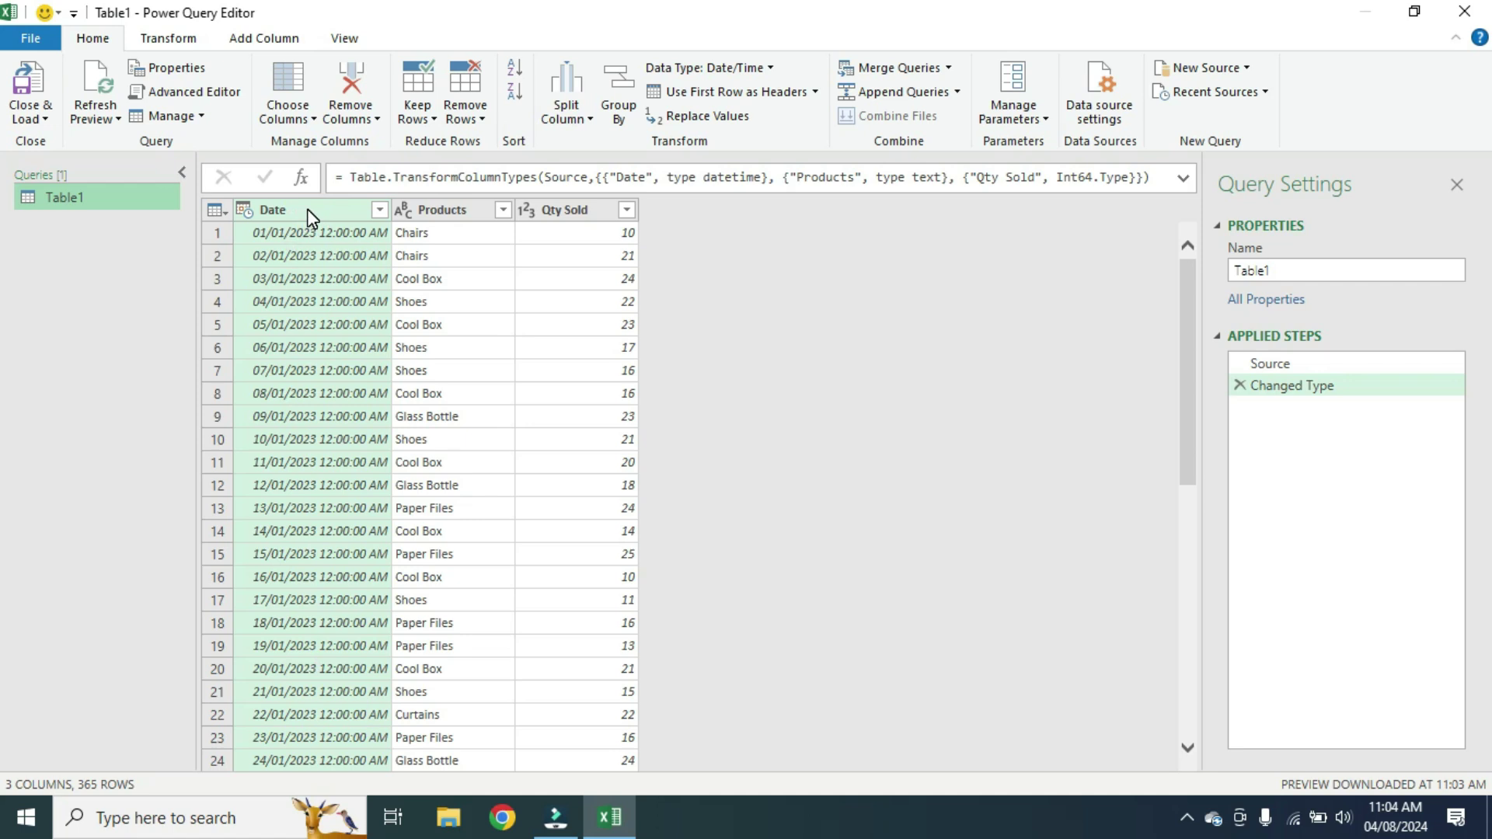
click(276, 40)
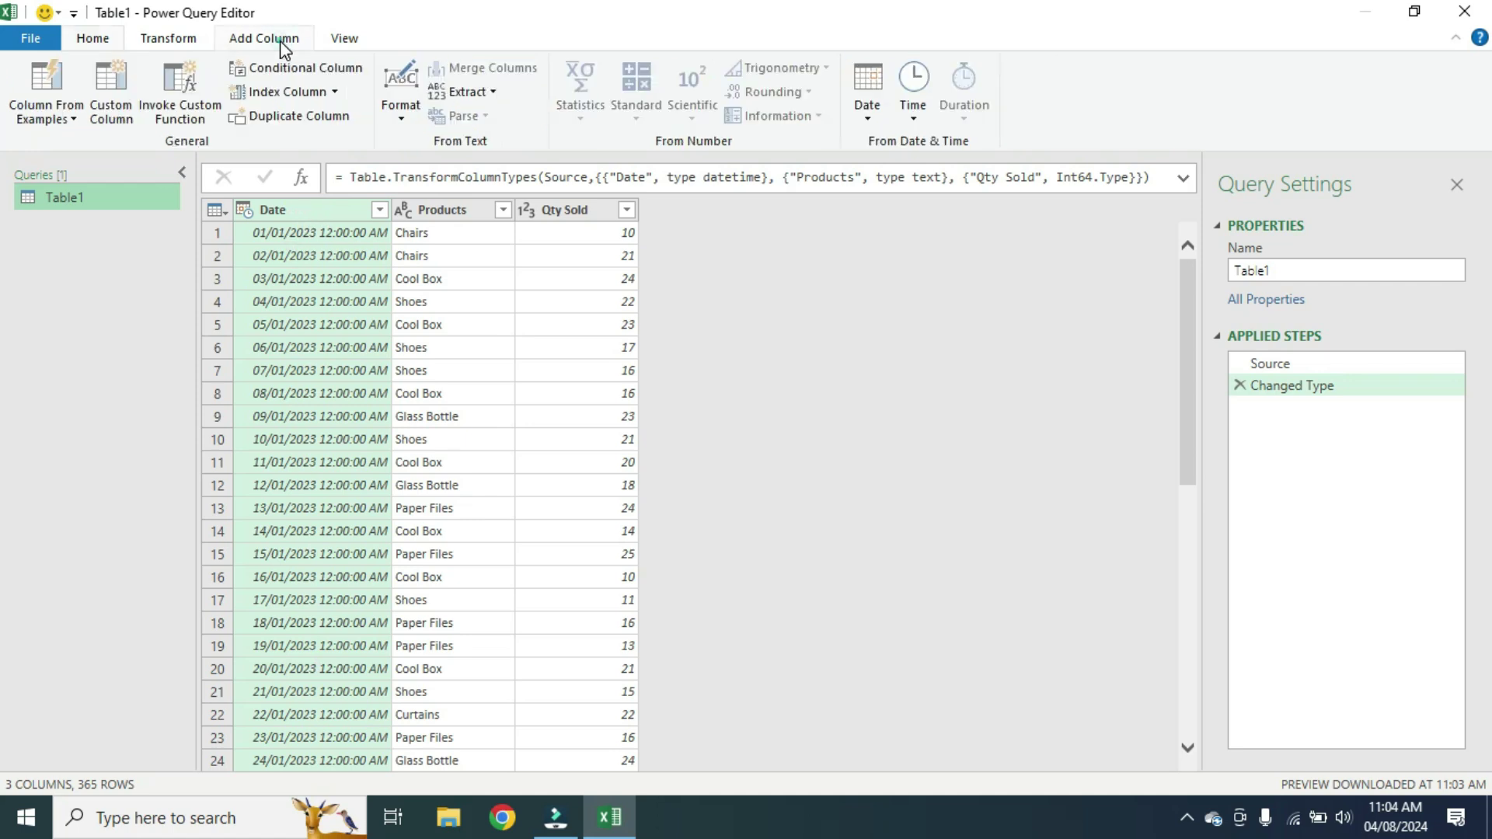
click(80, 119)
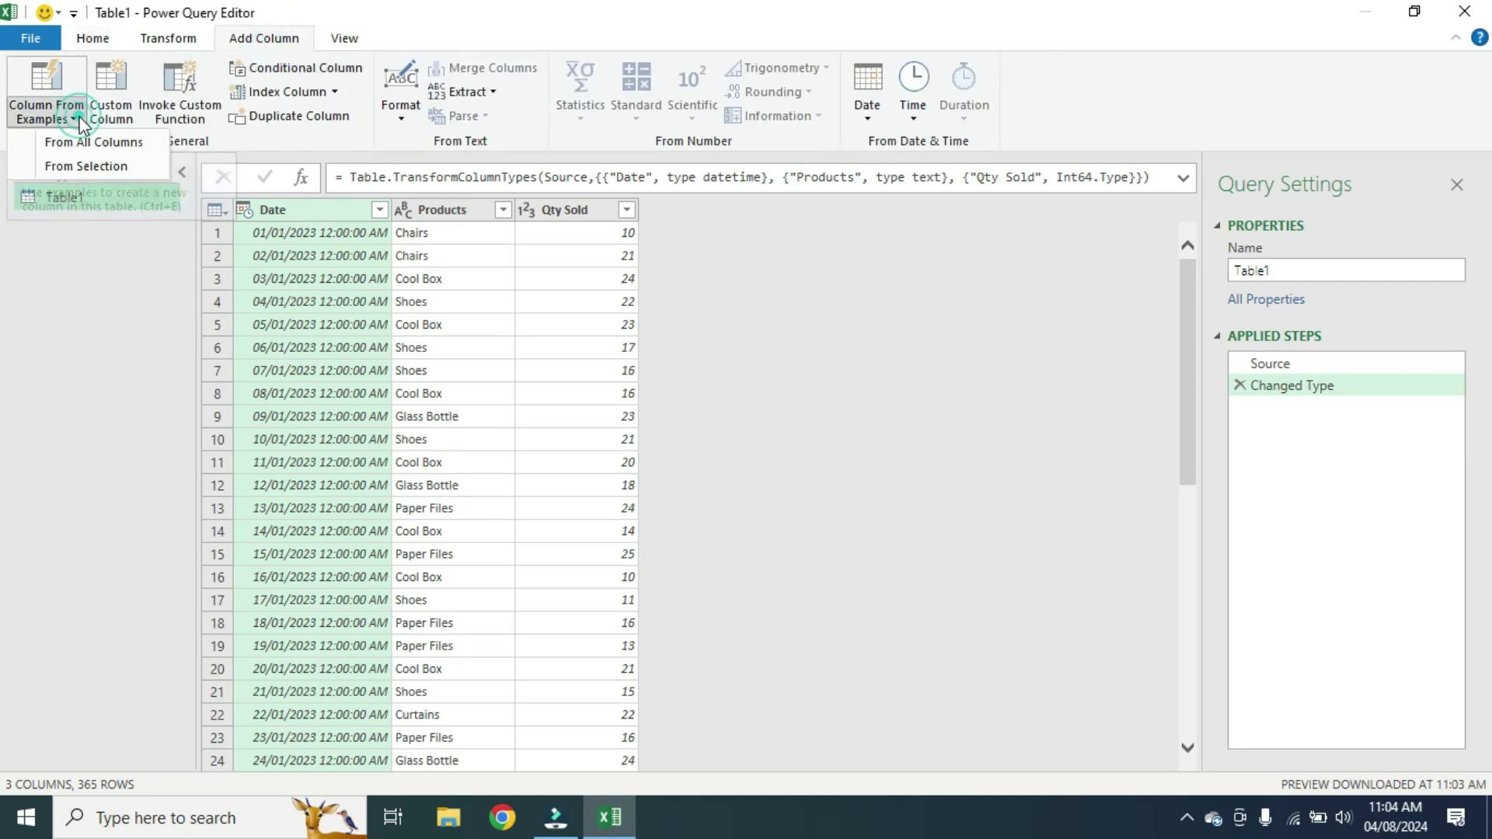
click(96, 166)
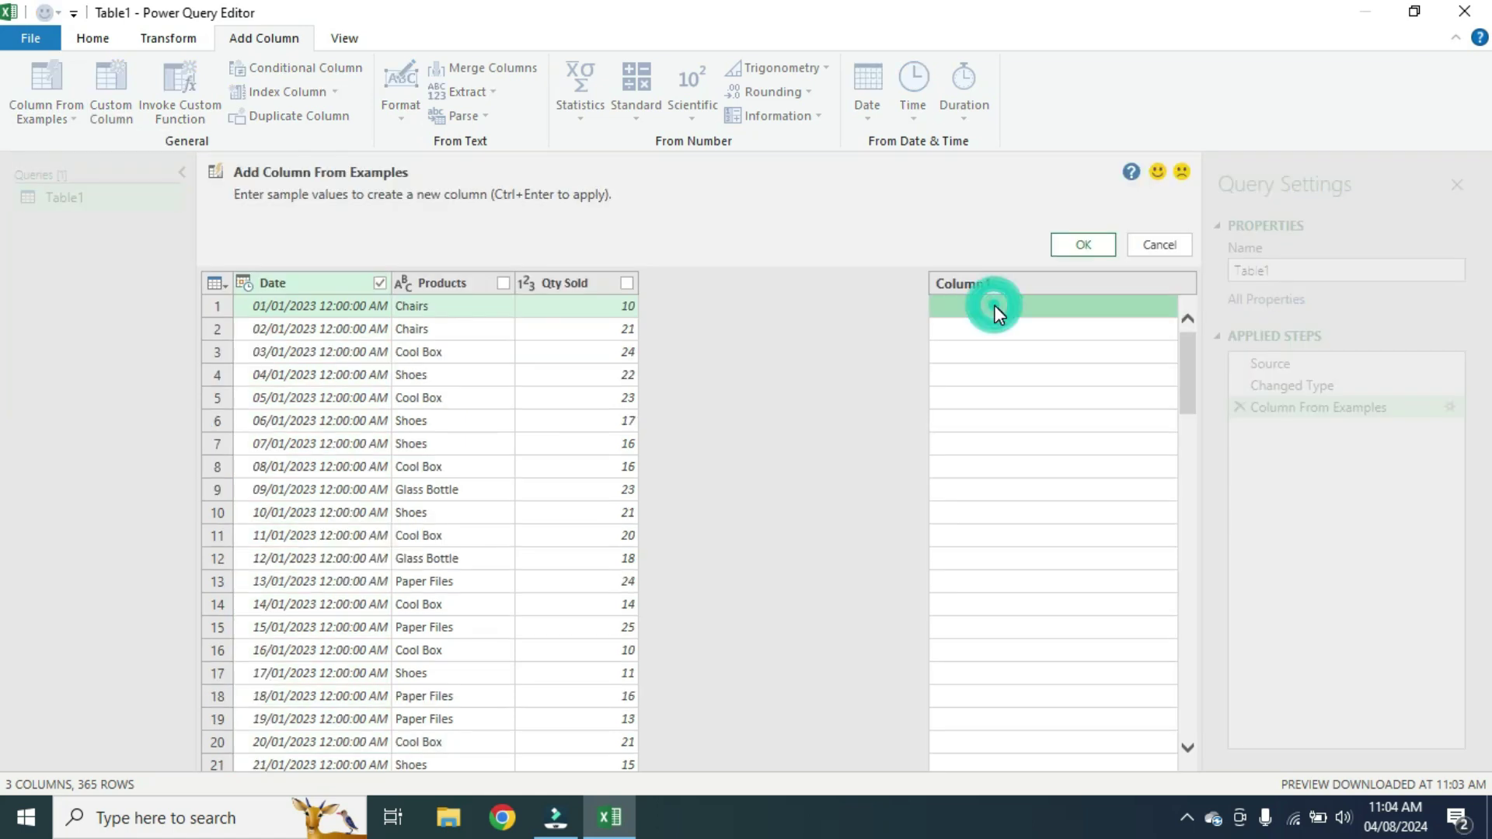
text(Jan)
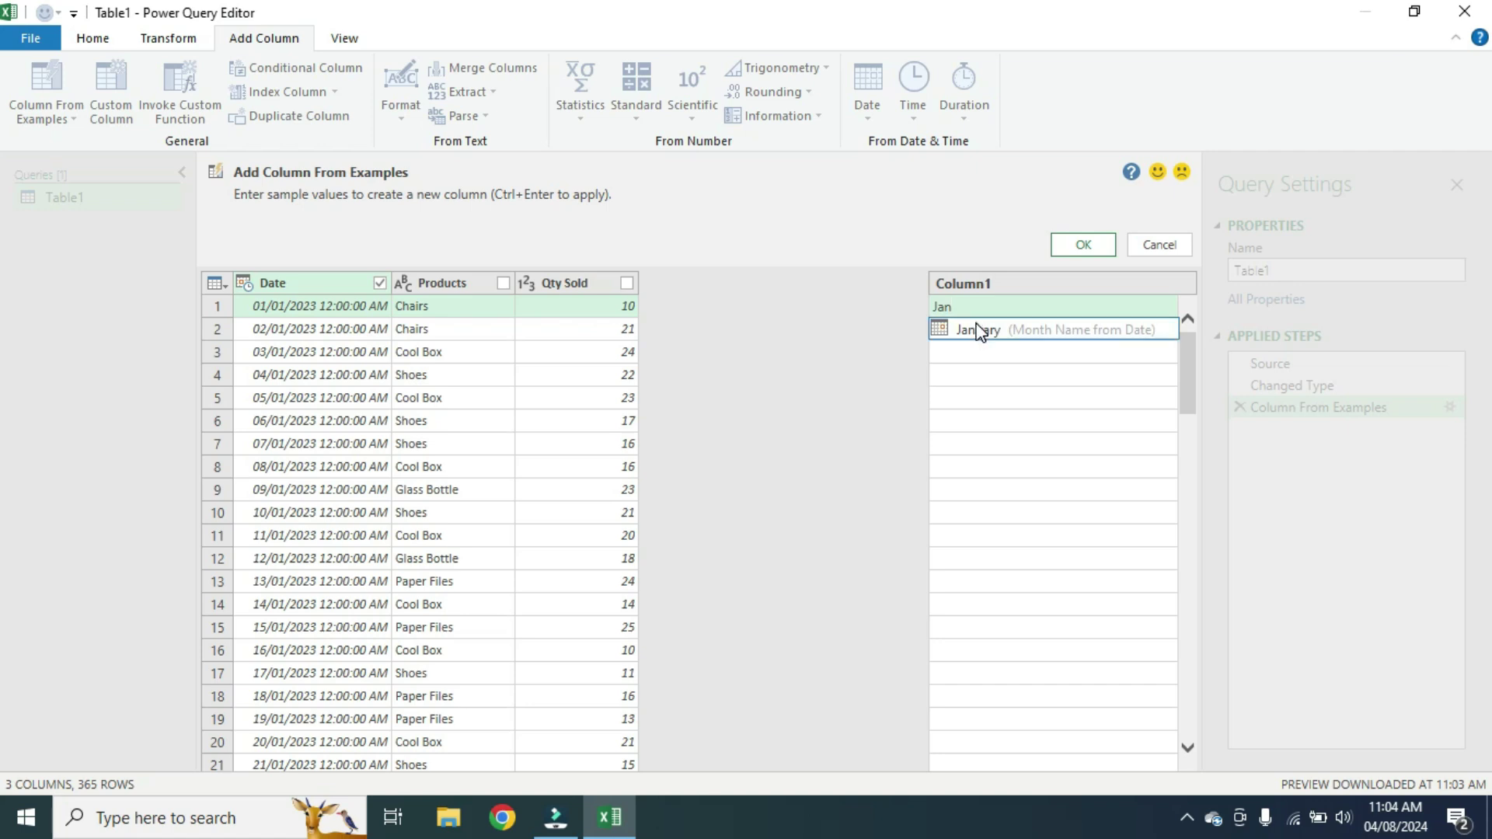
click(980, 331)
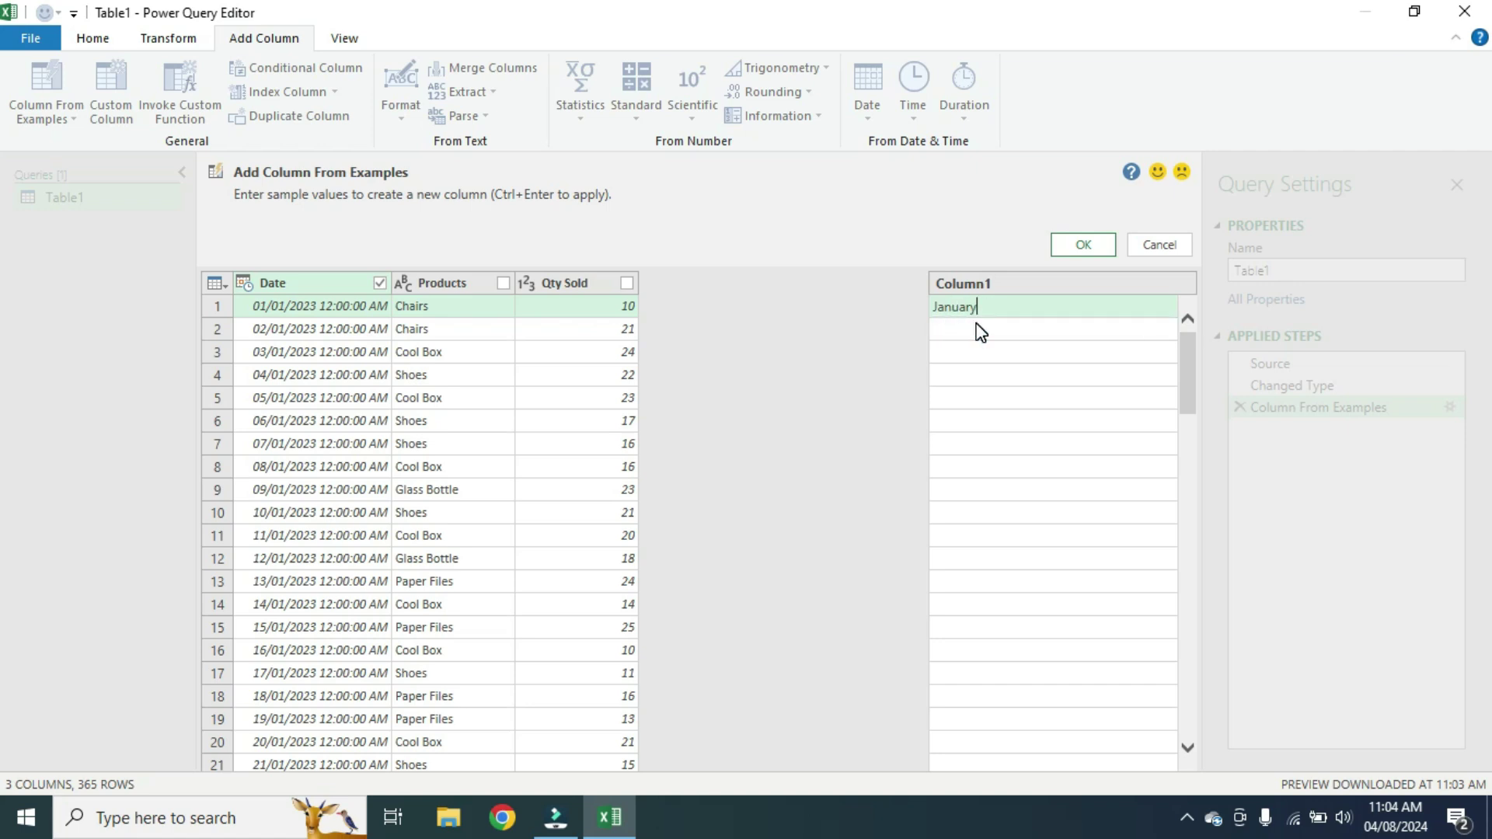
key(Return)
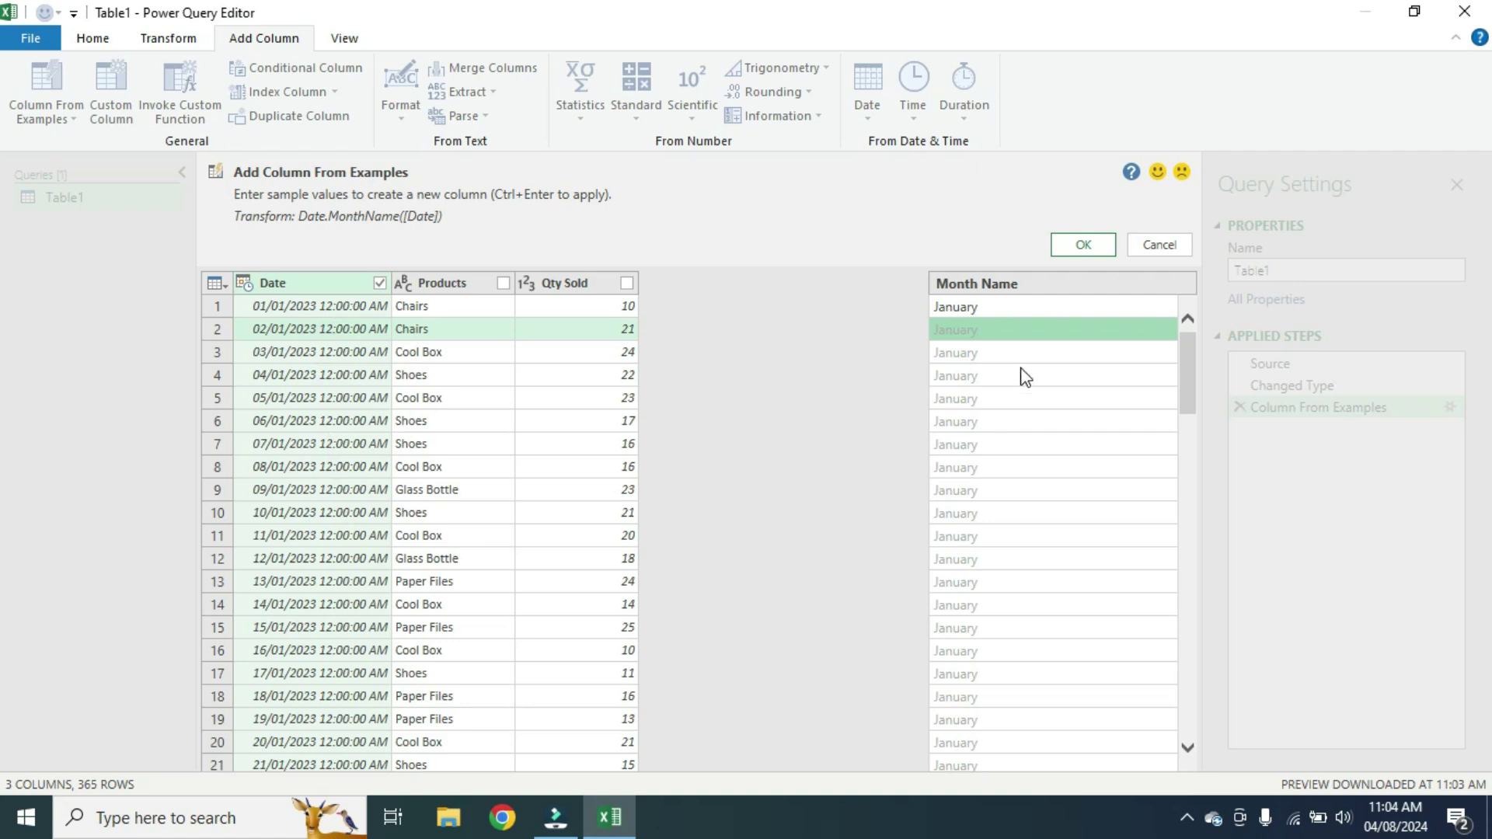
scroll(1025, 419, down, 1)
scroll(1028, 465, down, 1)
scroll(1026, 481, down, 3)
scroll(1029, 505, down, 3)
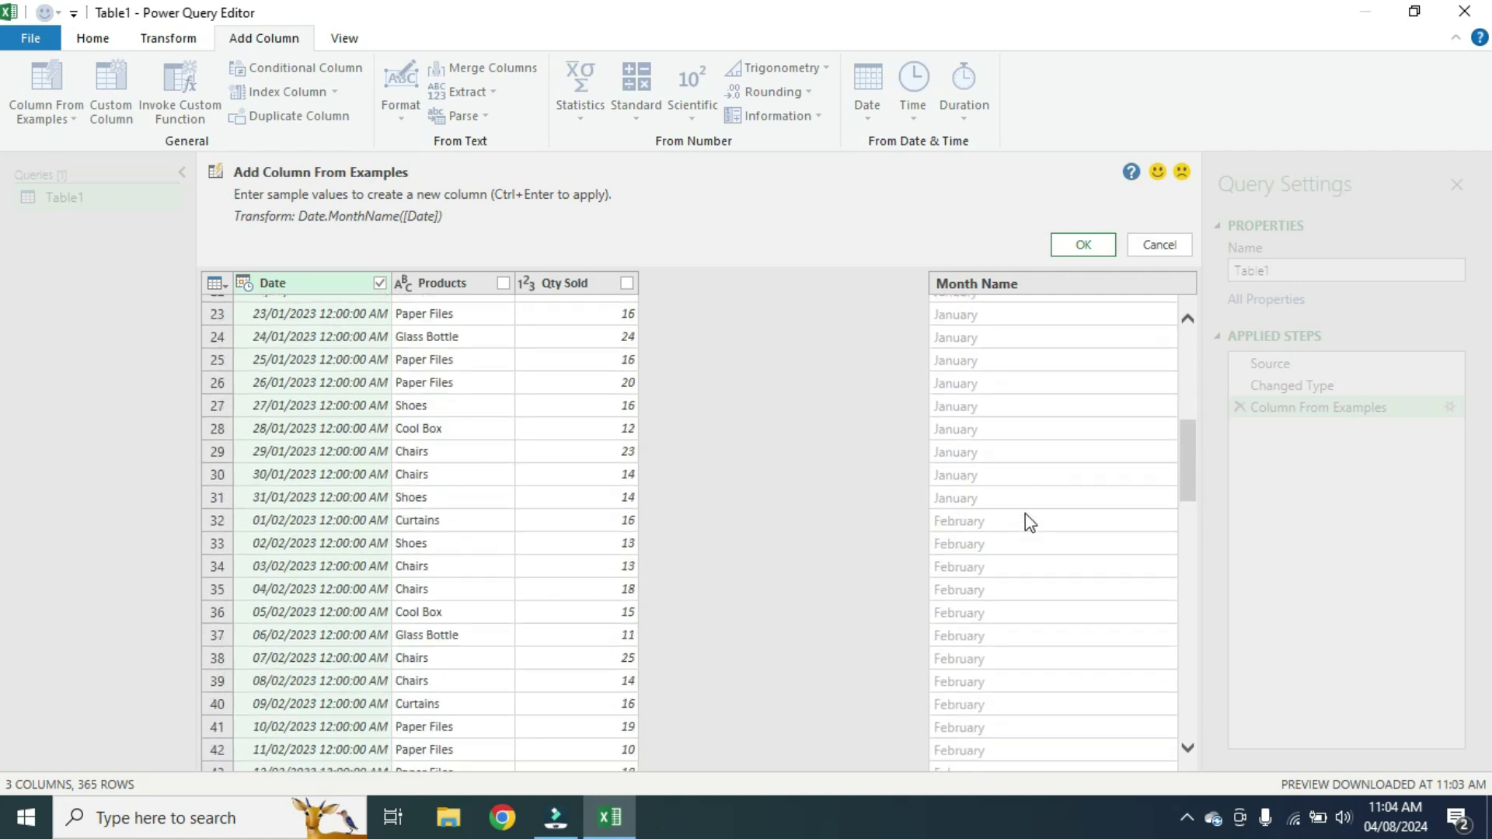
scroll(1024, 513, down, 3)
scroll(1023, 524, down, 2)
scroll(1022, 528, down, 5)
scroll(1022, 534, down, 6)
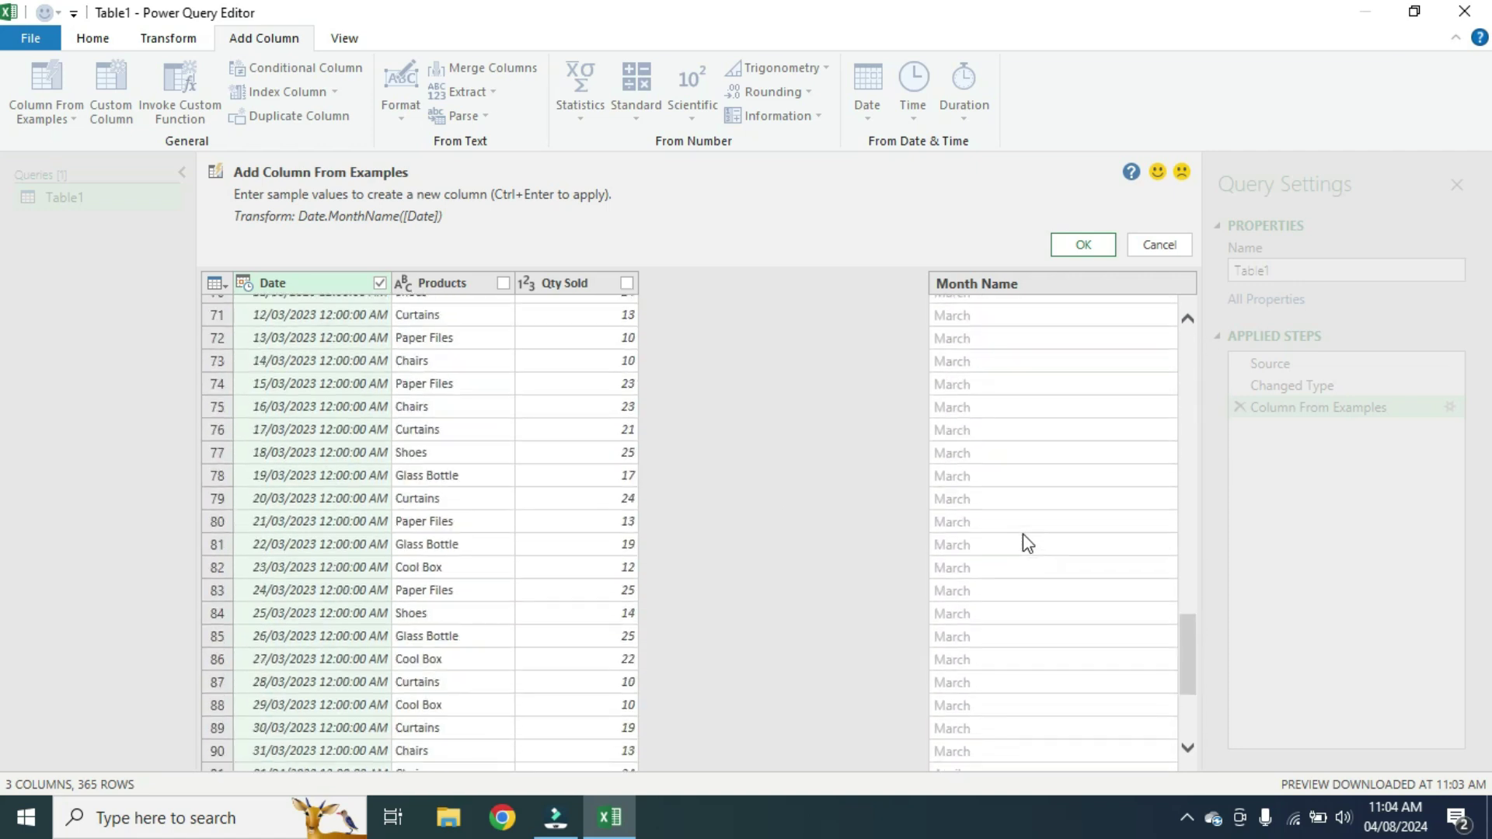
scroll(1023, 534, down, 3)
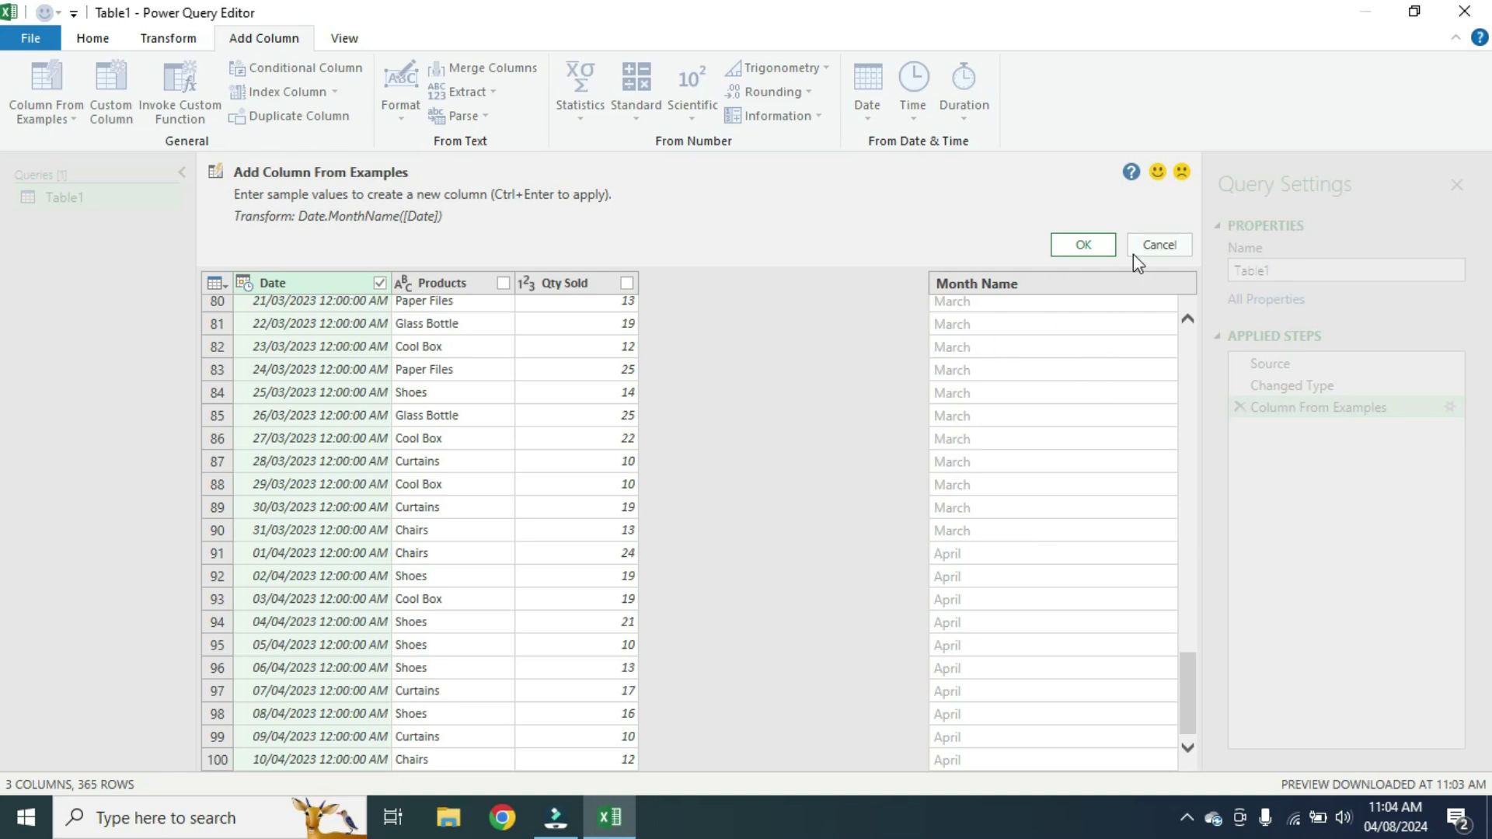
click(1160, 245)
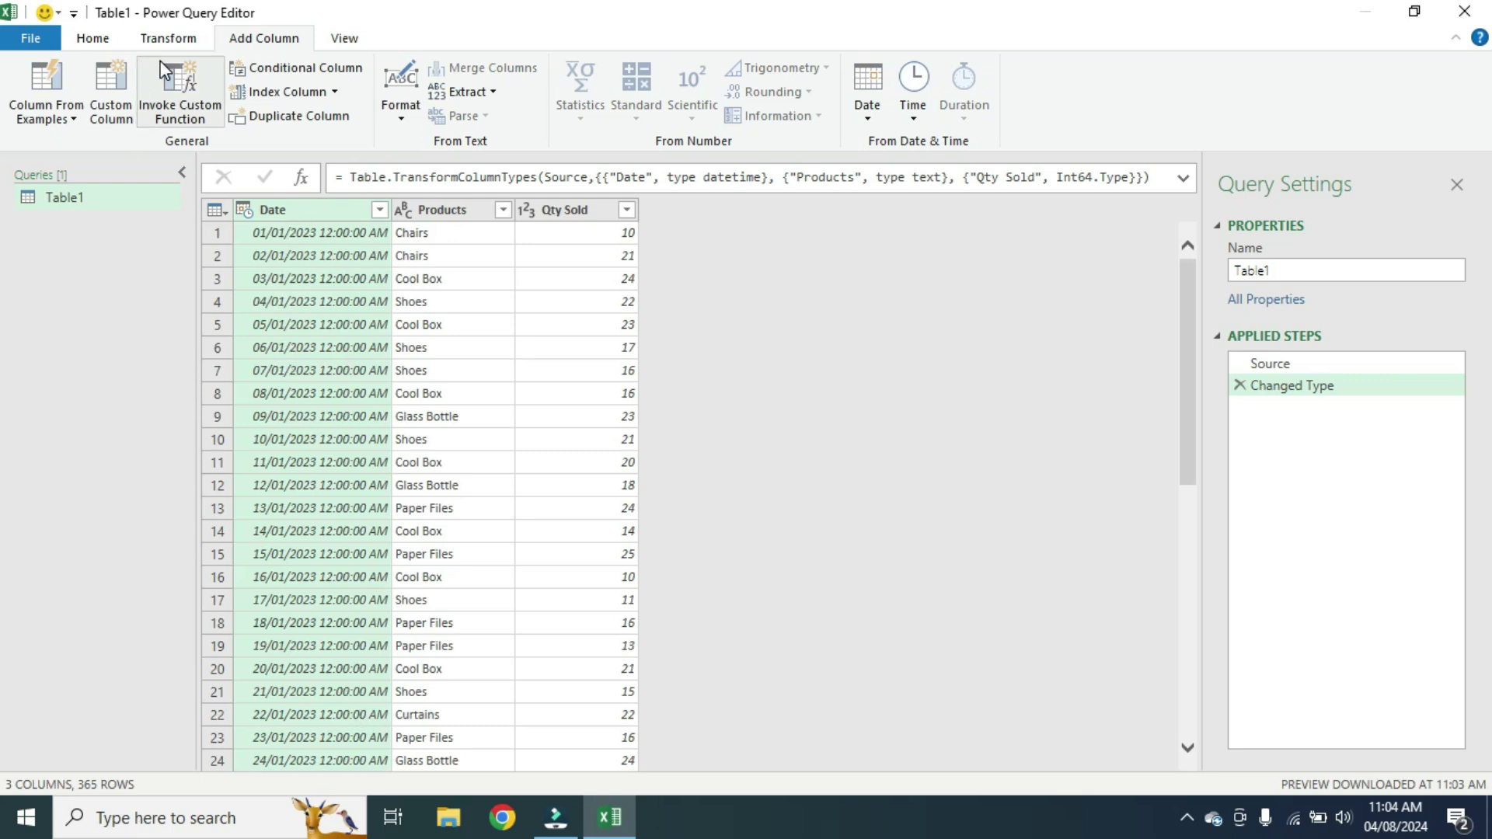
click(872, 120)
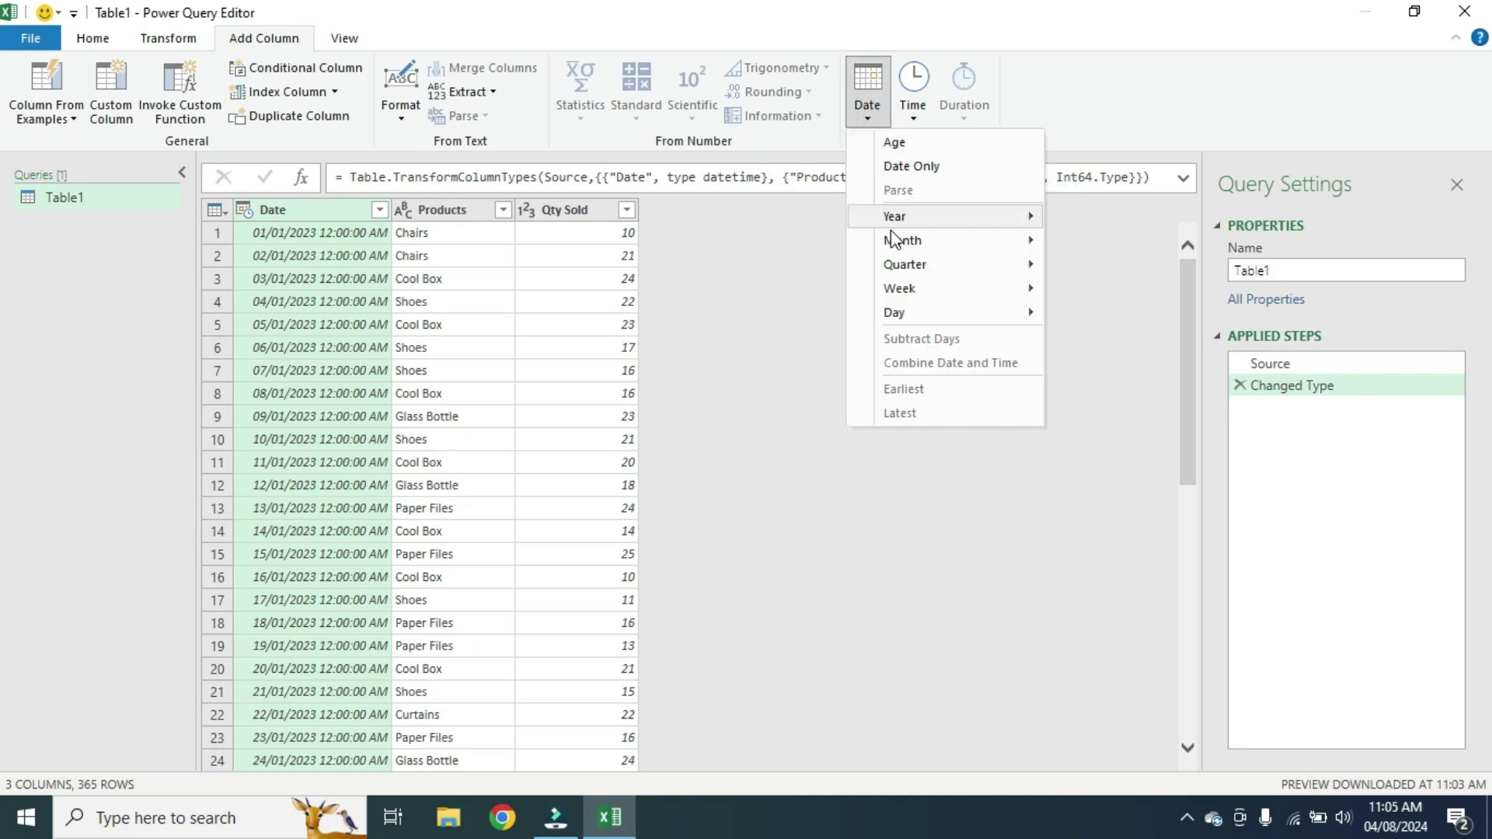
mouse_move(902, 240)
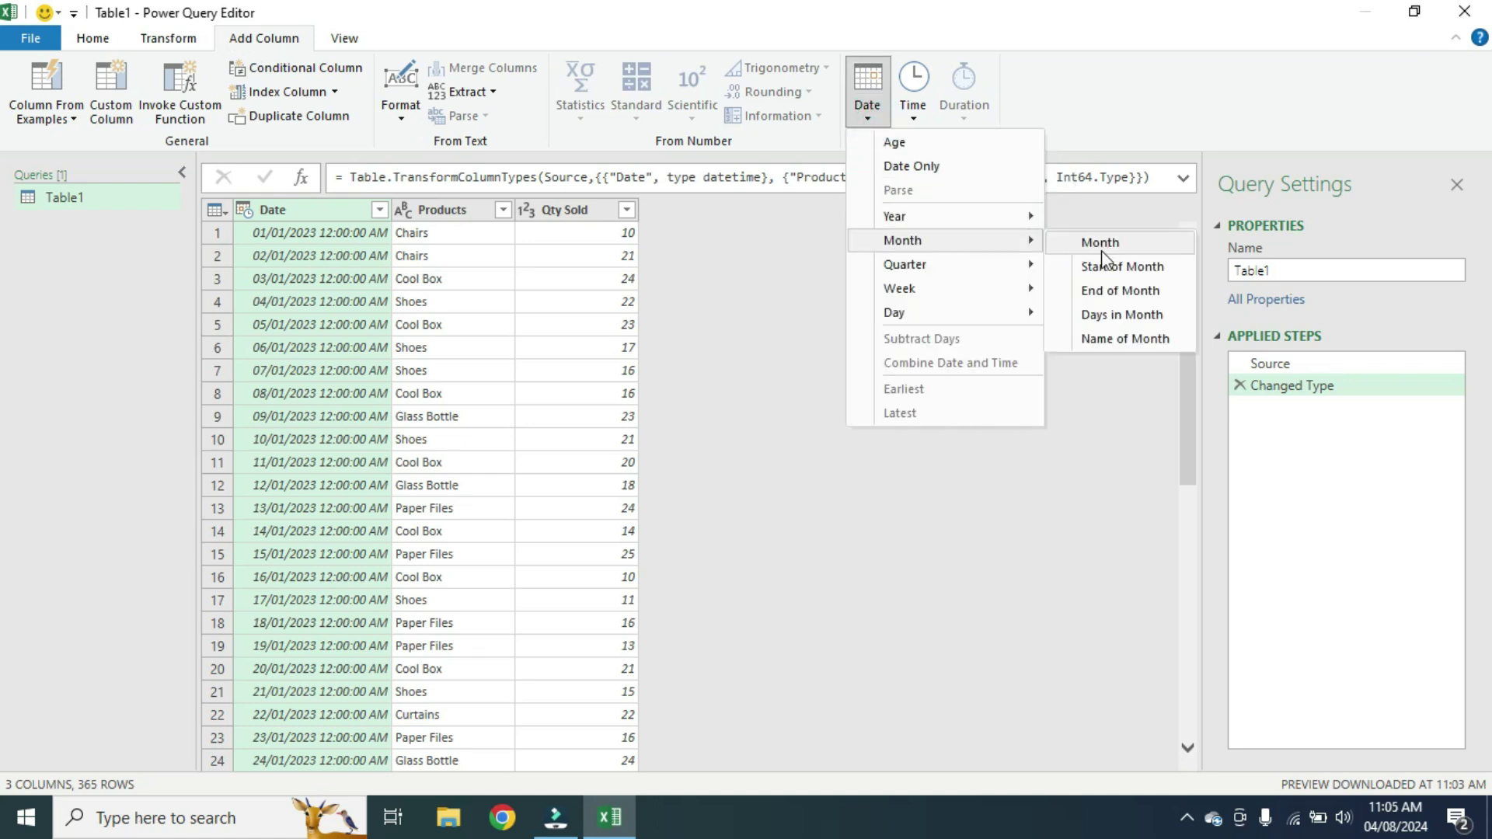
click(1117, 339)
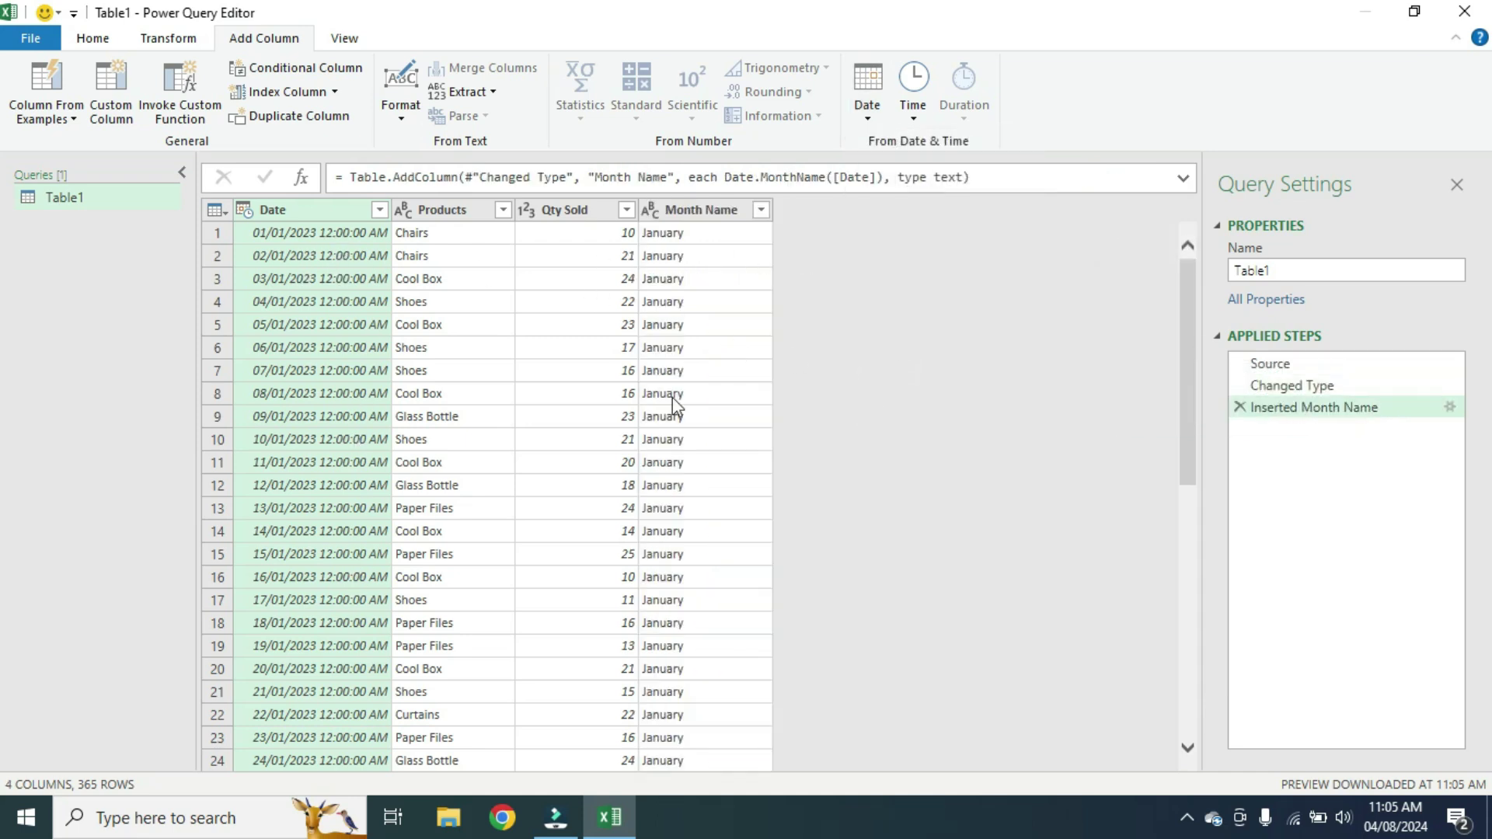
scroll(716, 346, down, 3)
scroll(718, 414, down, 3)
scroll(726, 433, down, 3)
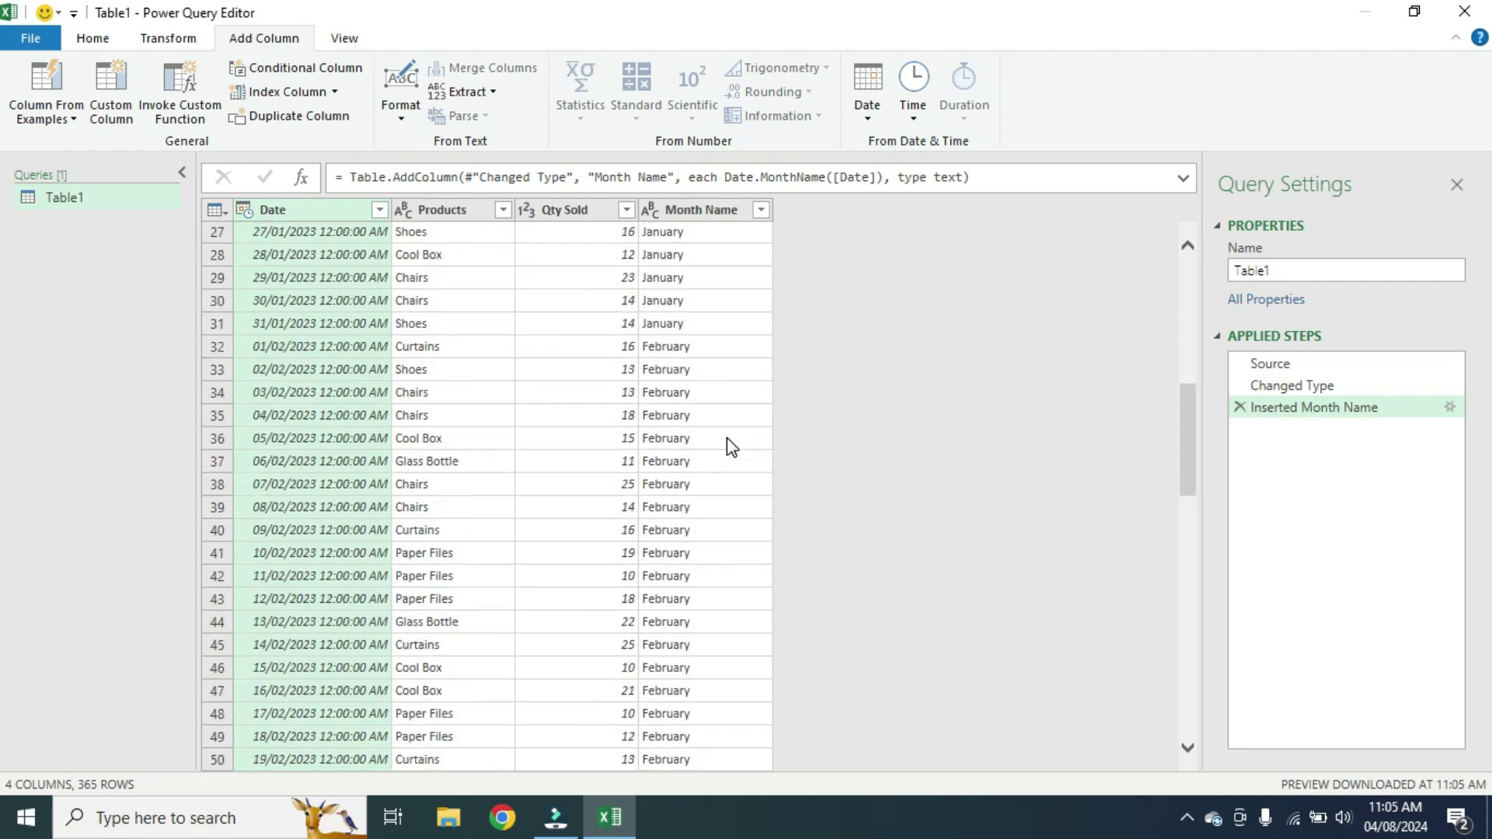
scroll(730, 443, down, 3)
scroll(731, 459, down, 5)
scroll(729, 469, down, 5)
scroll(729, 468, down, 3)
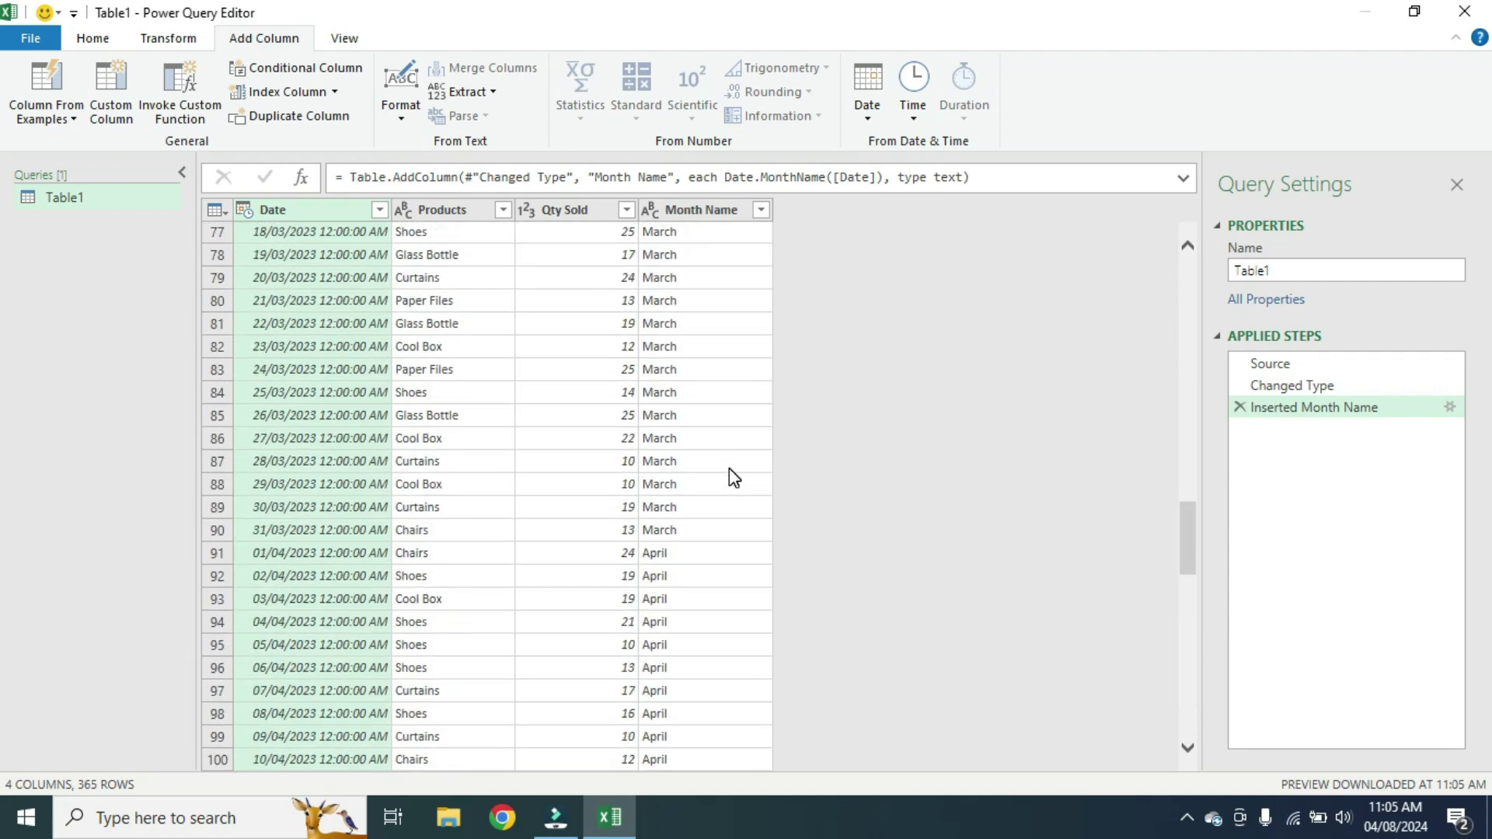
scroll(729, 469, down, 5)
scroll(729, 474, up, 5)
scroll(488, 327, up, 20)
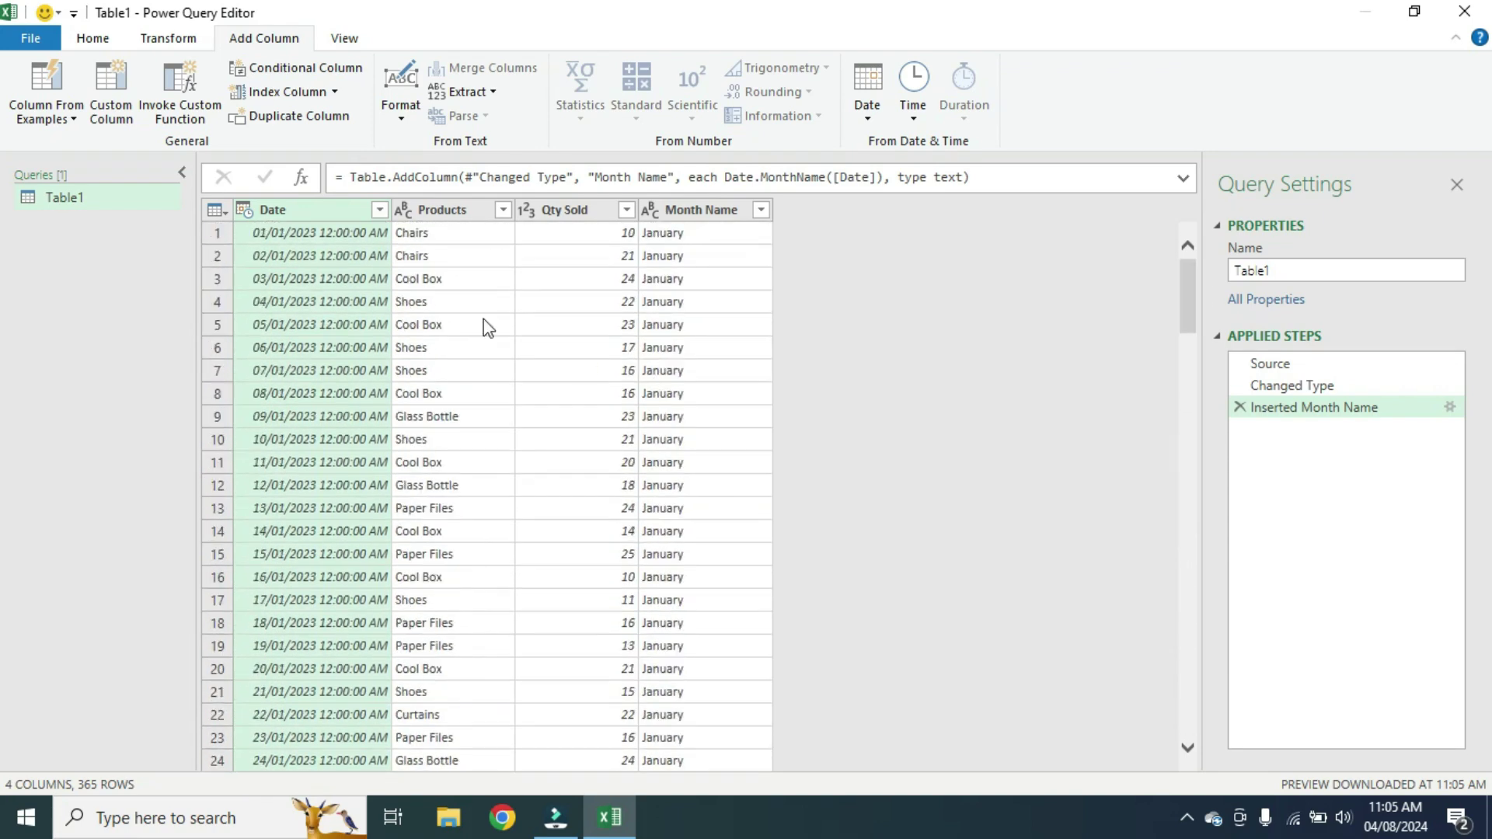
Remove the Date column from the query.
click(303, 220)
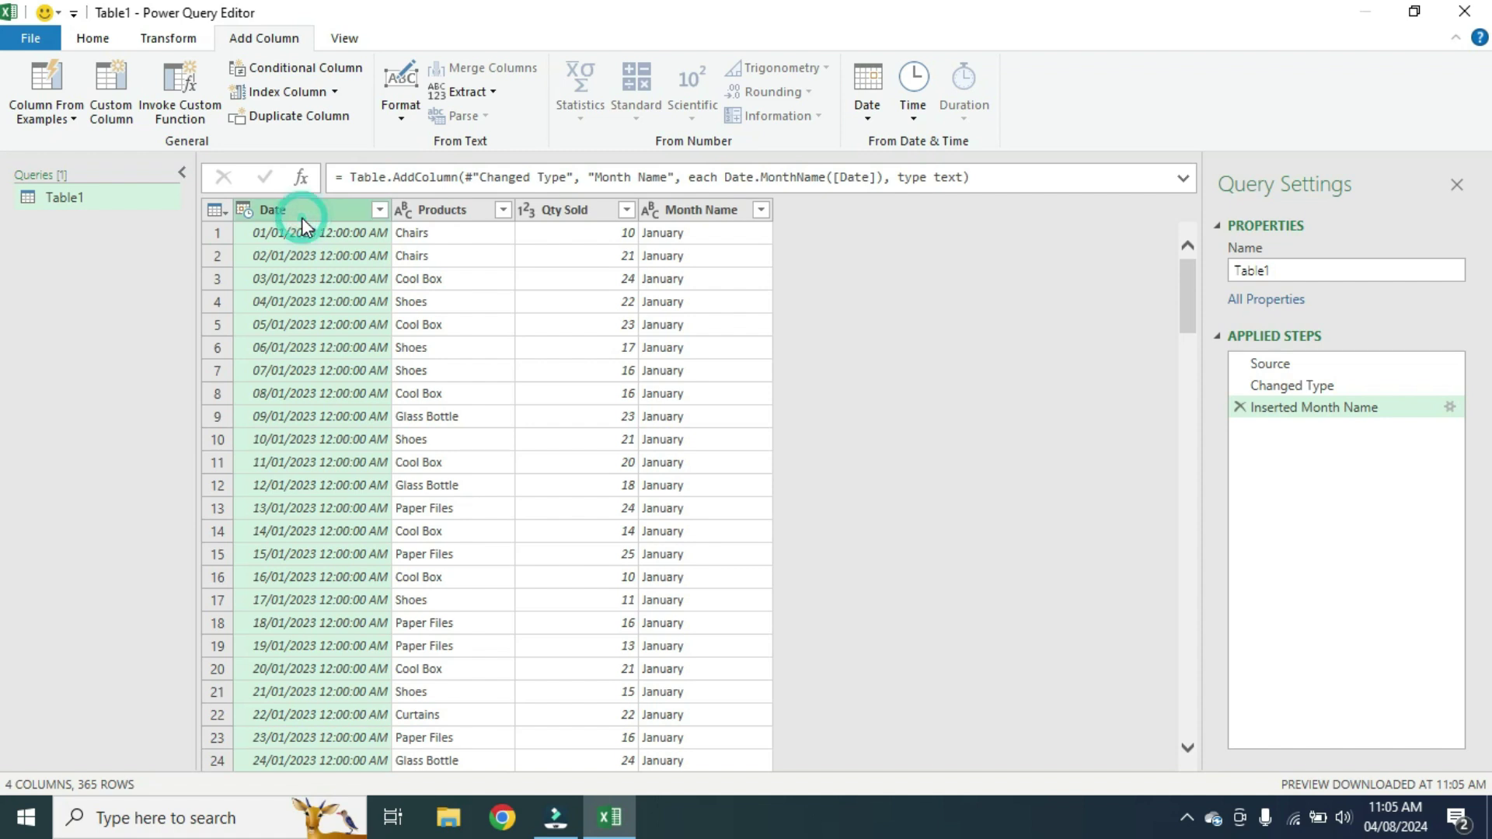
right_click(305, 224)
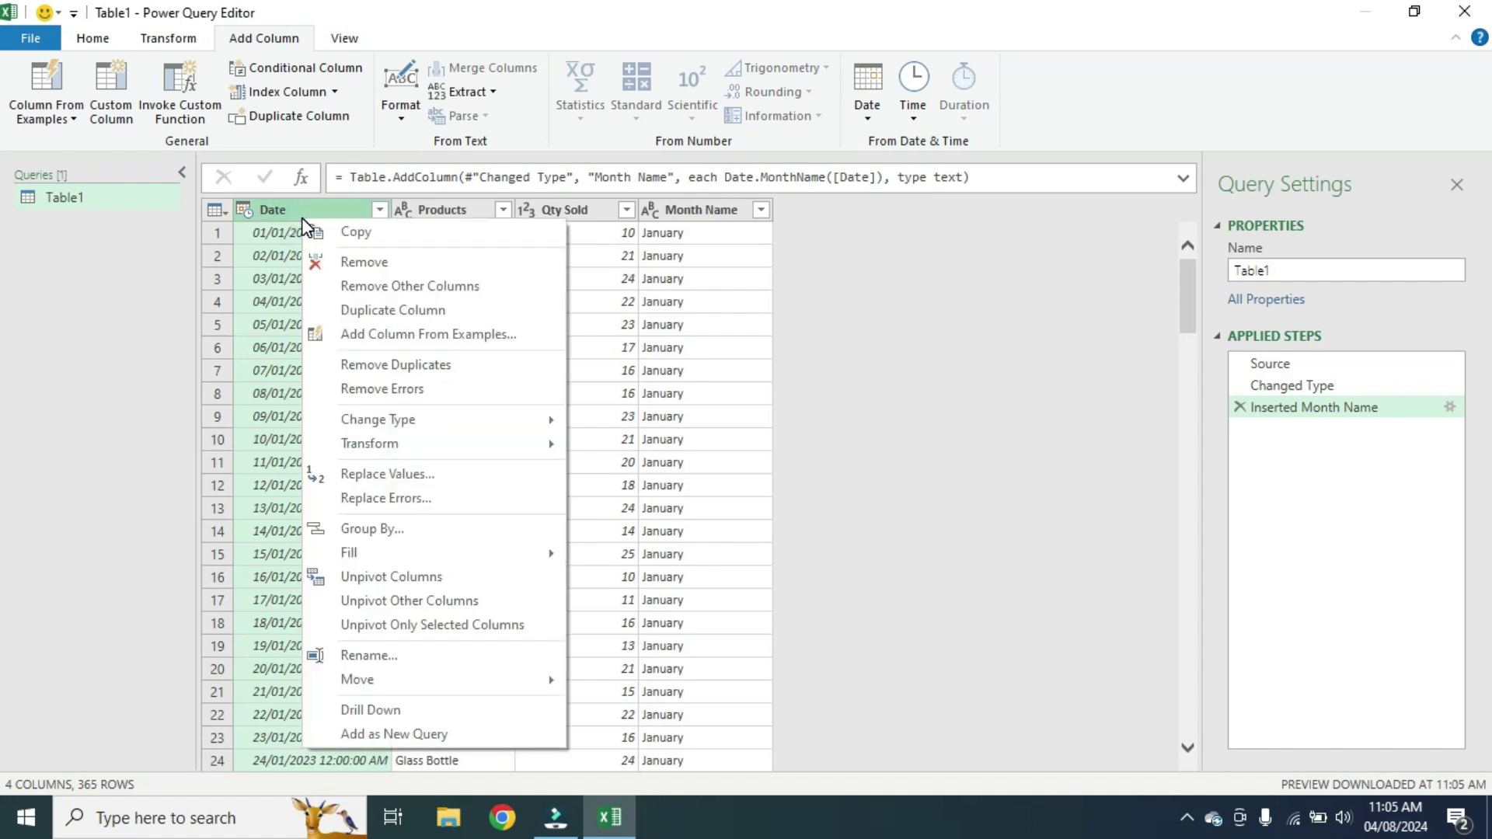
click(362, 263)
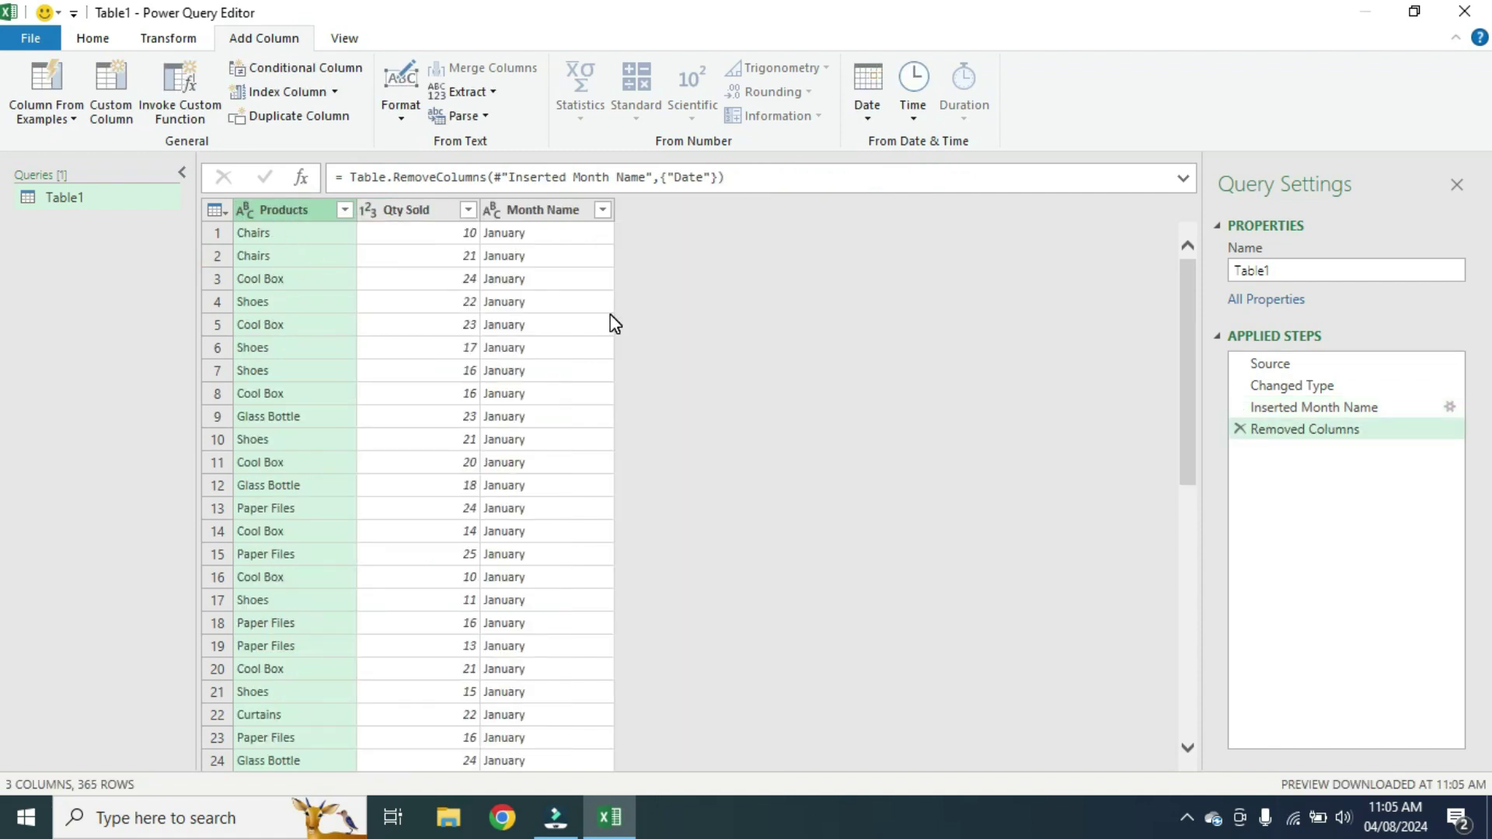
Pivot the Month Name column using Qty Sold as the values column.
click(547, 221)
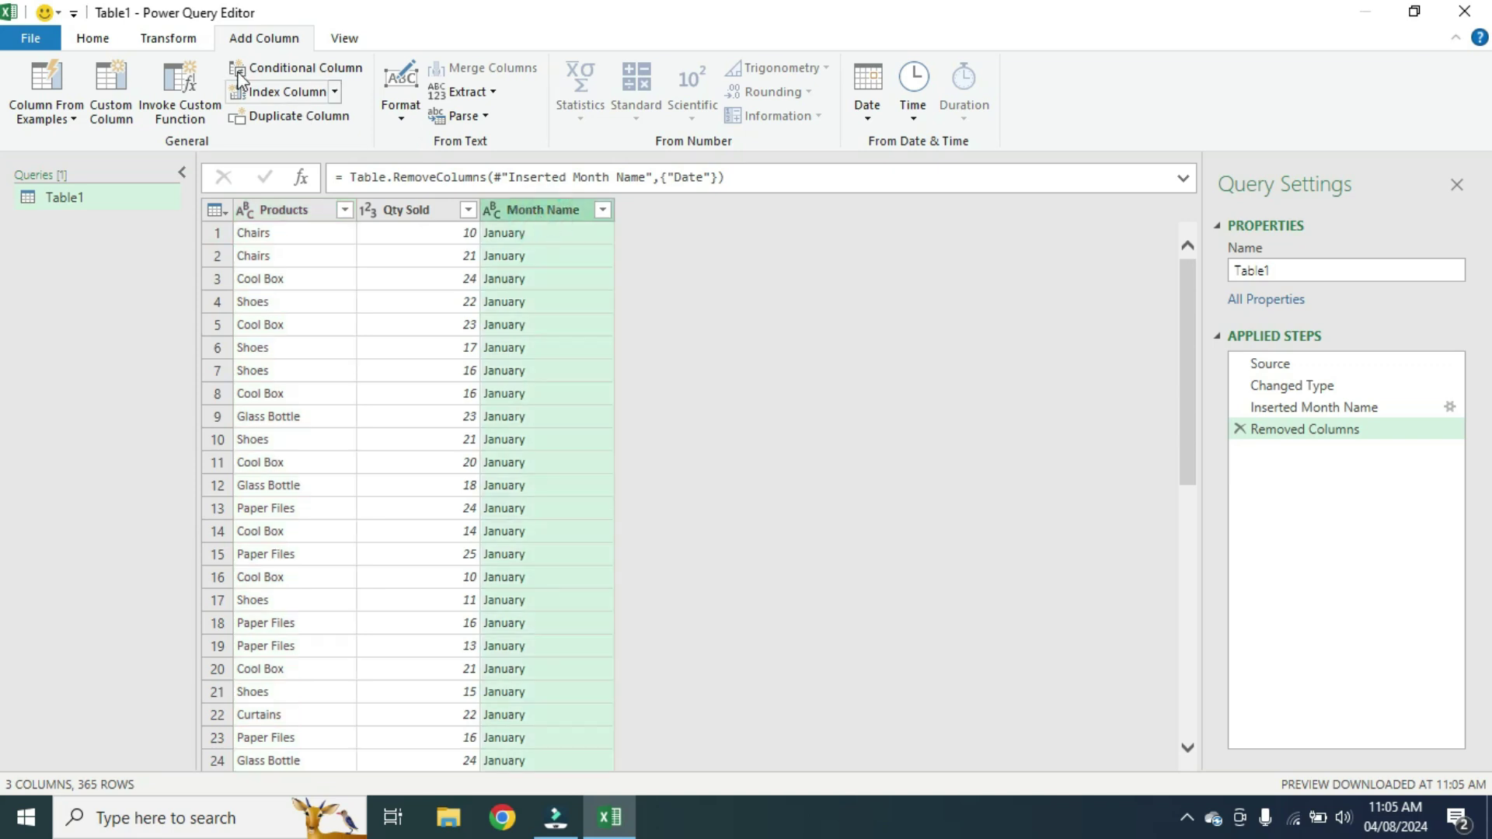
click(171, 40)
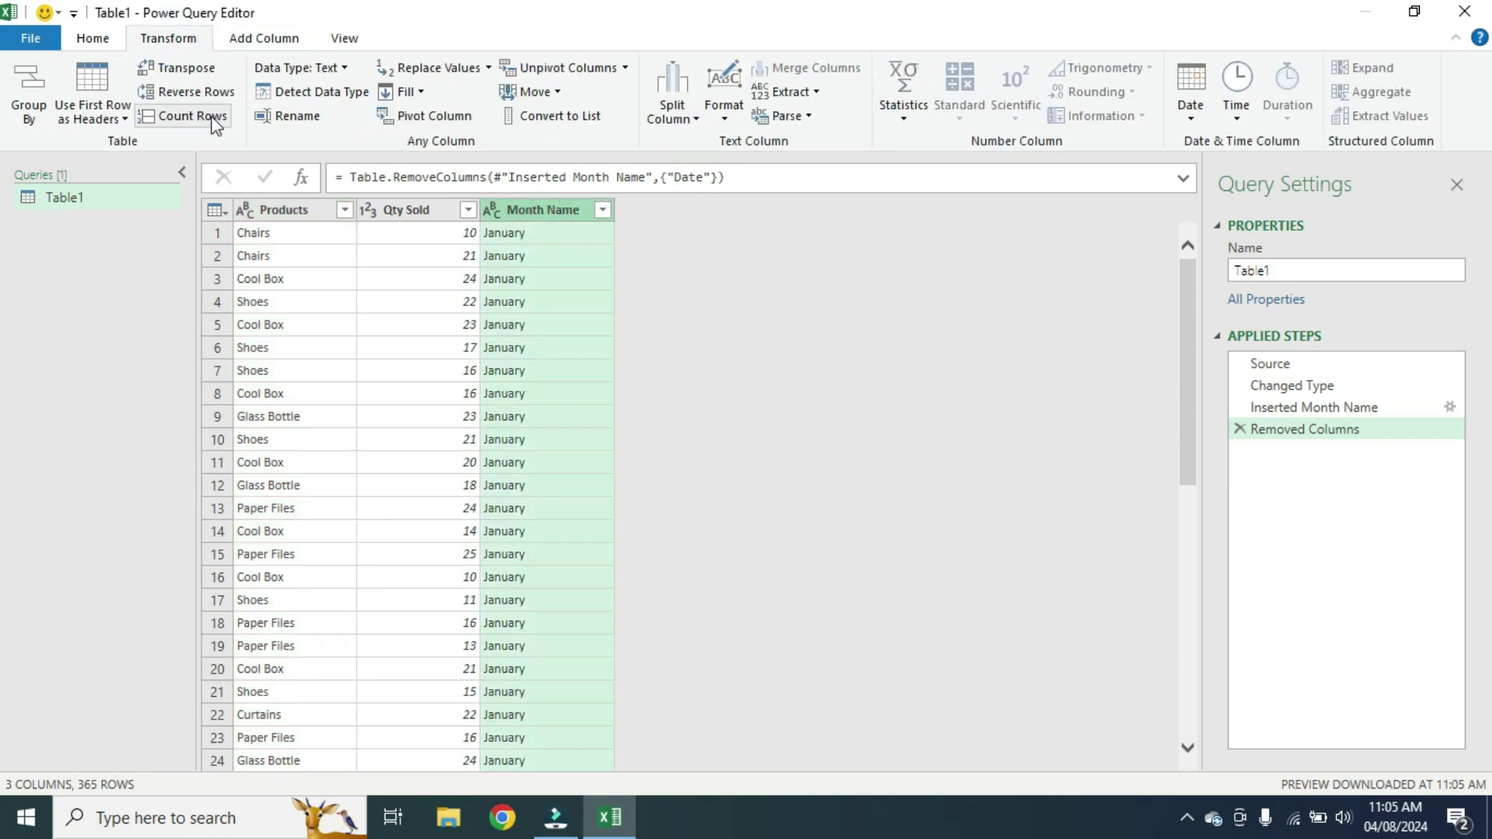
click(460, 115)
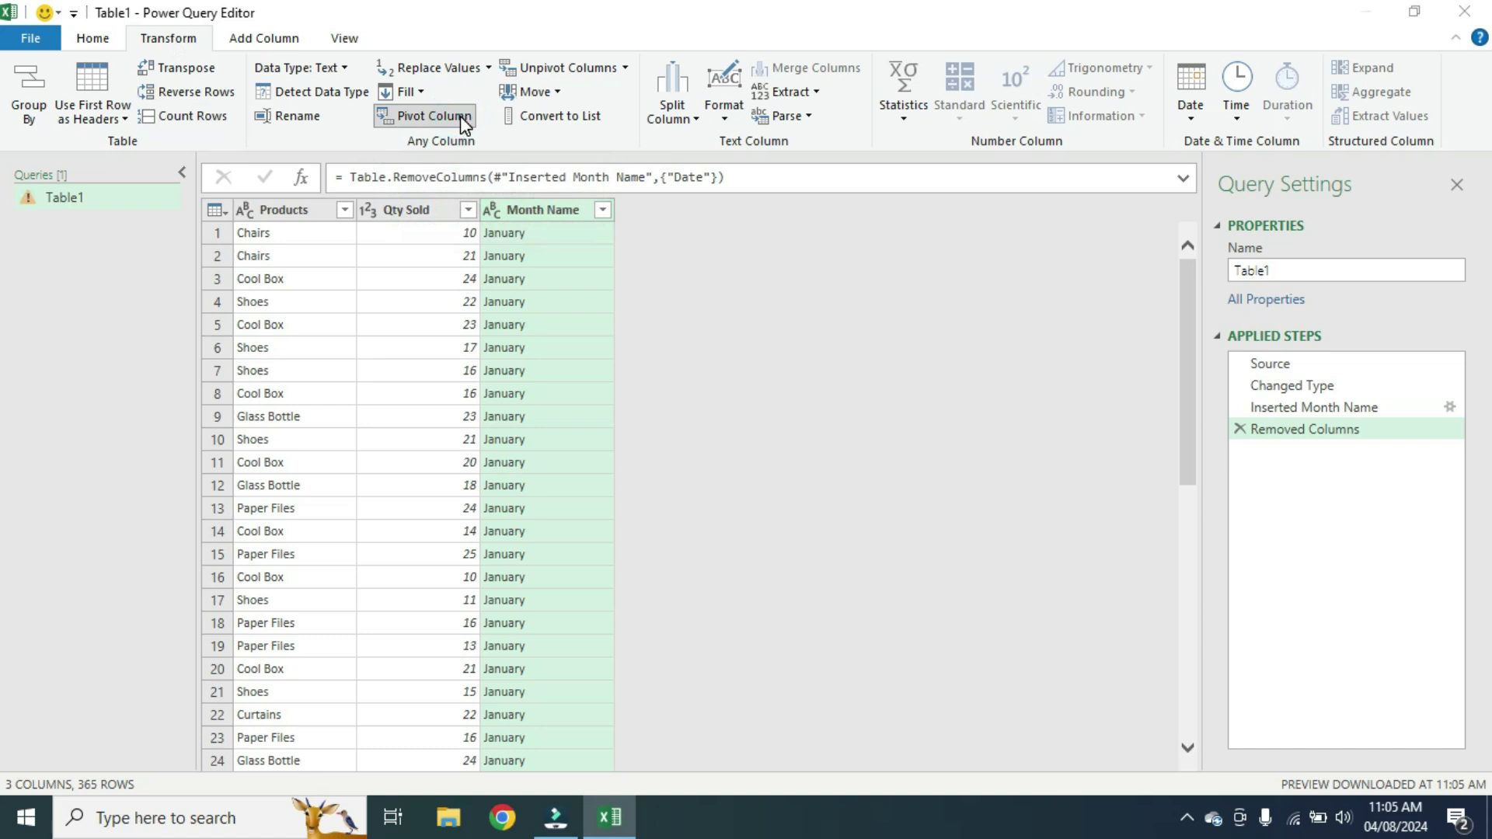
click(635, 379)
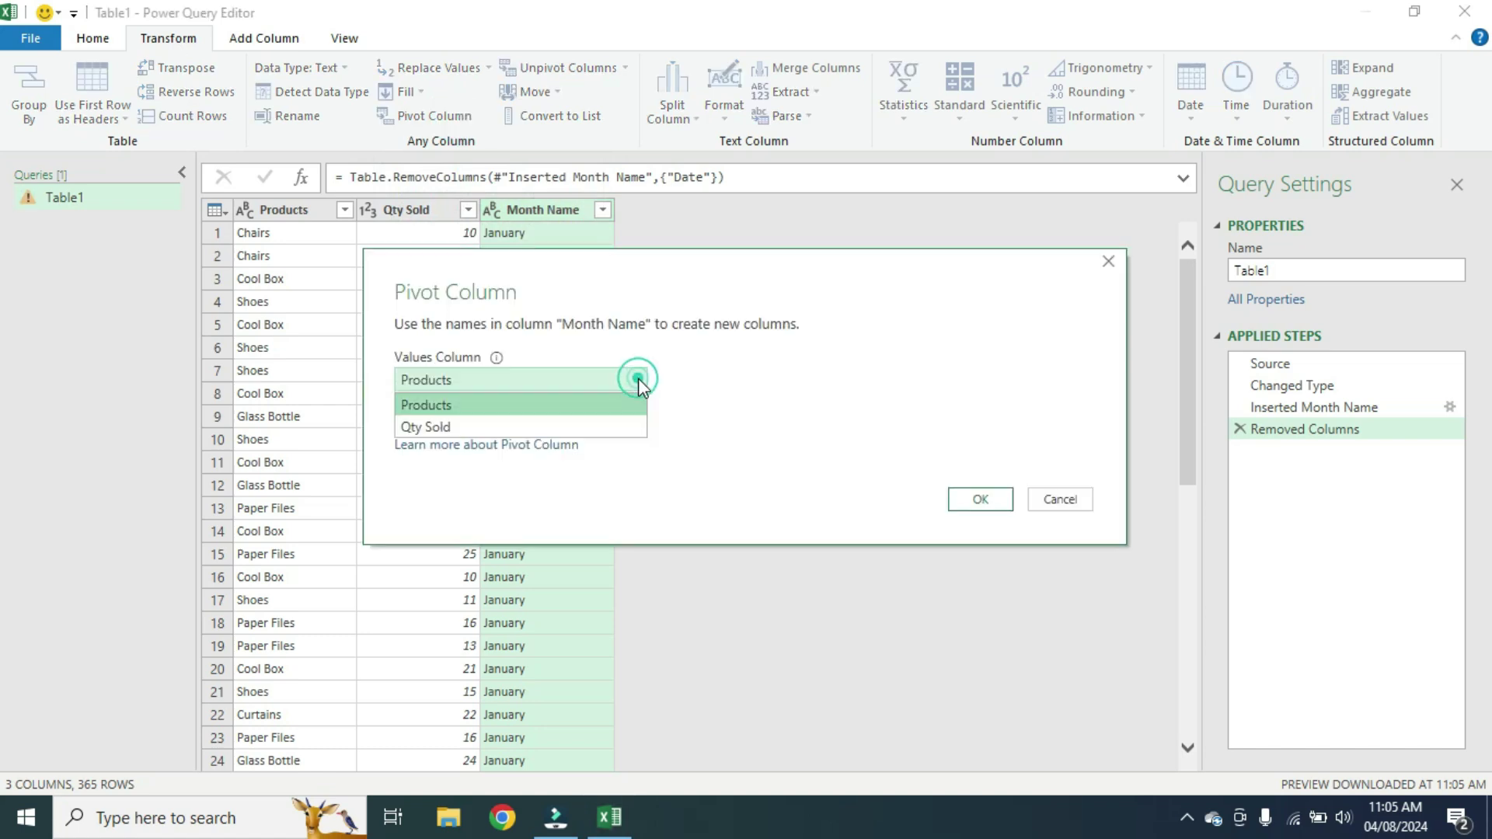
click(427, 428)
click(981, 500)
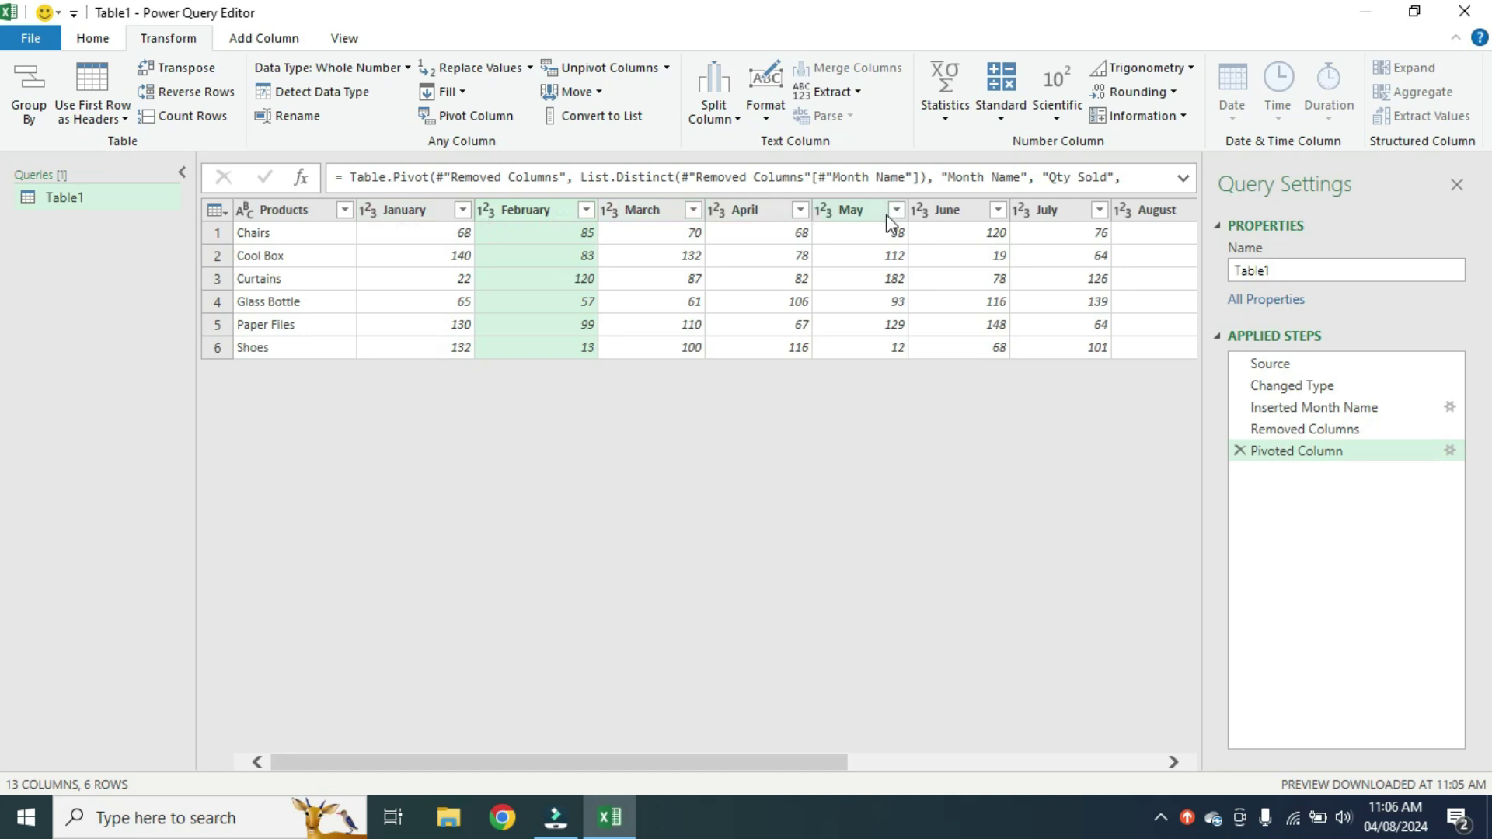
click(392, 210)
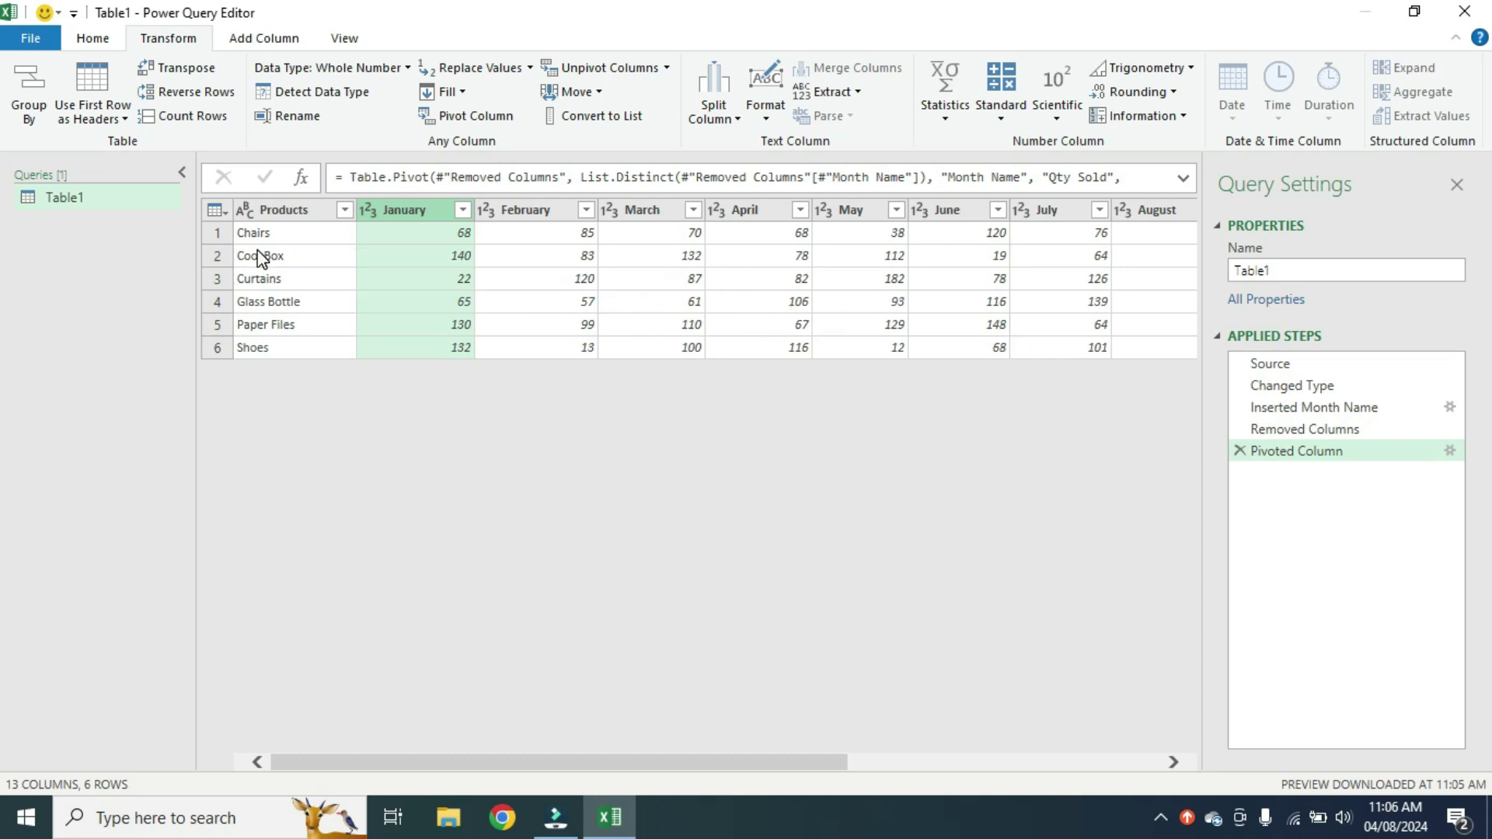
Close & Load the pivoted query onto Sheet1 as a table.
click(93, 39)
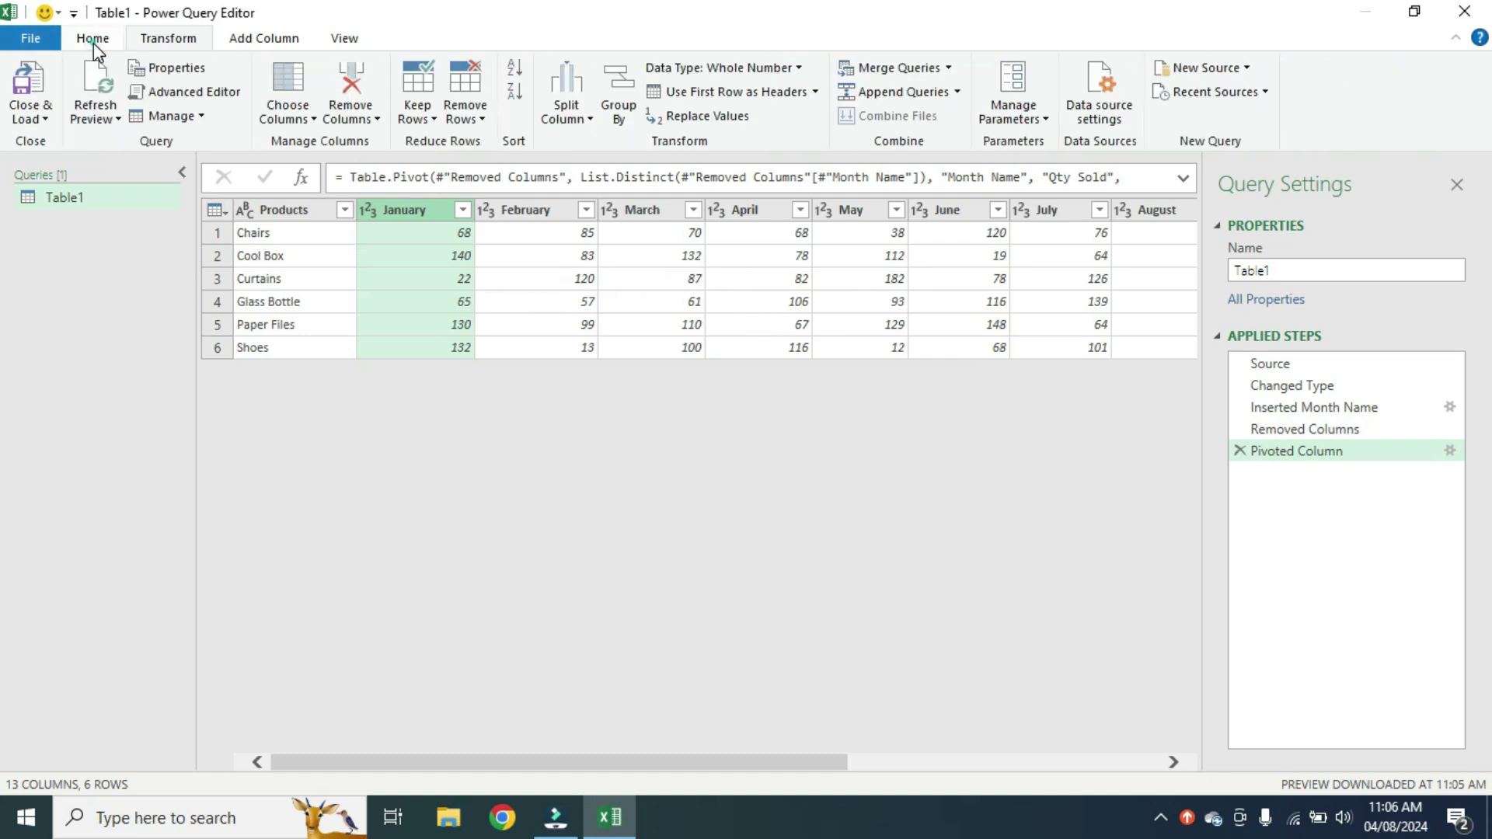
click(47, 119)
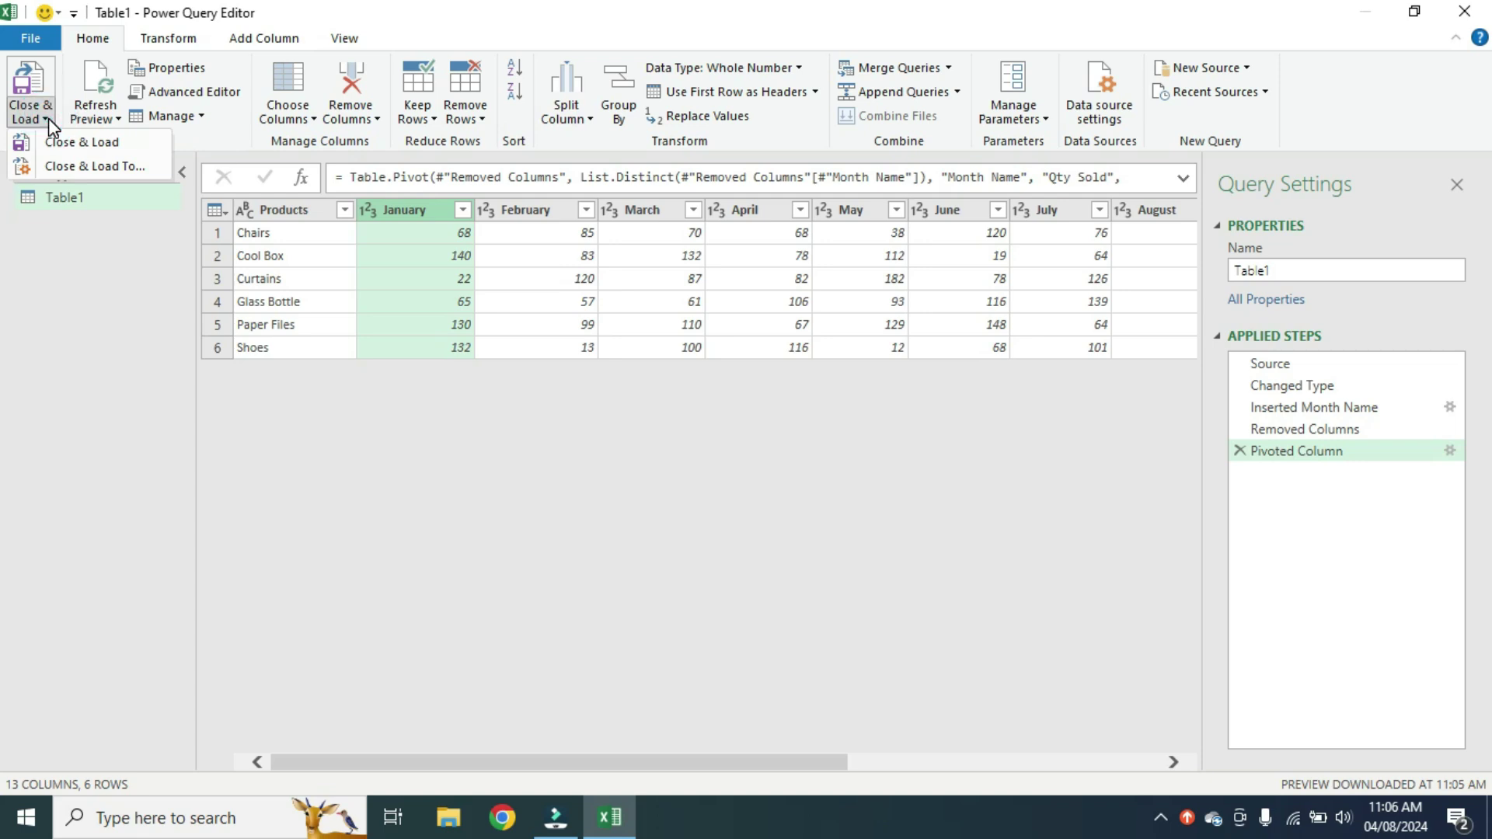
click(111, 143)
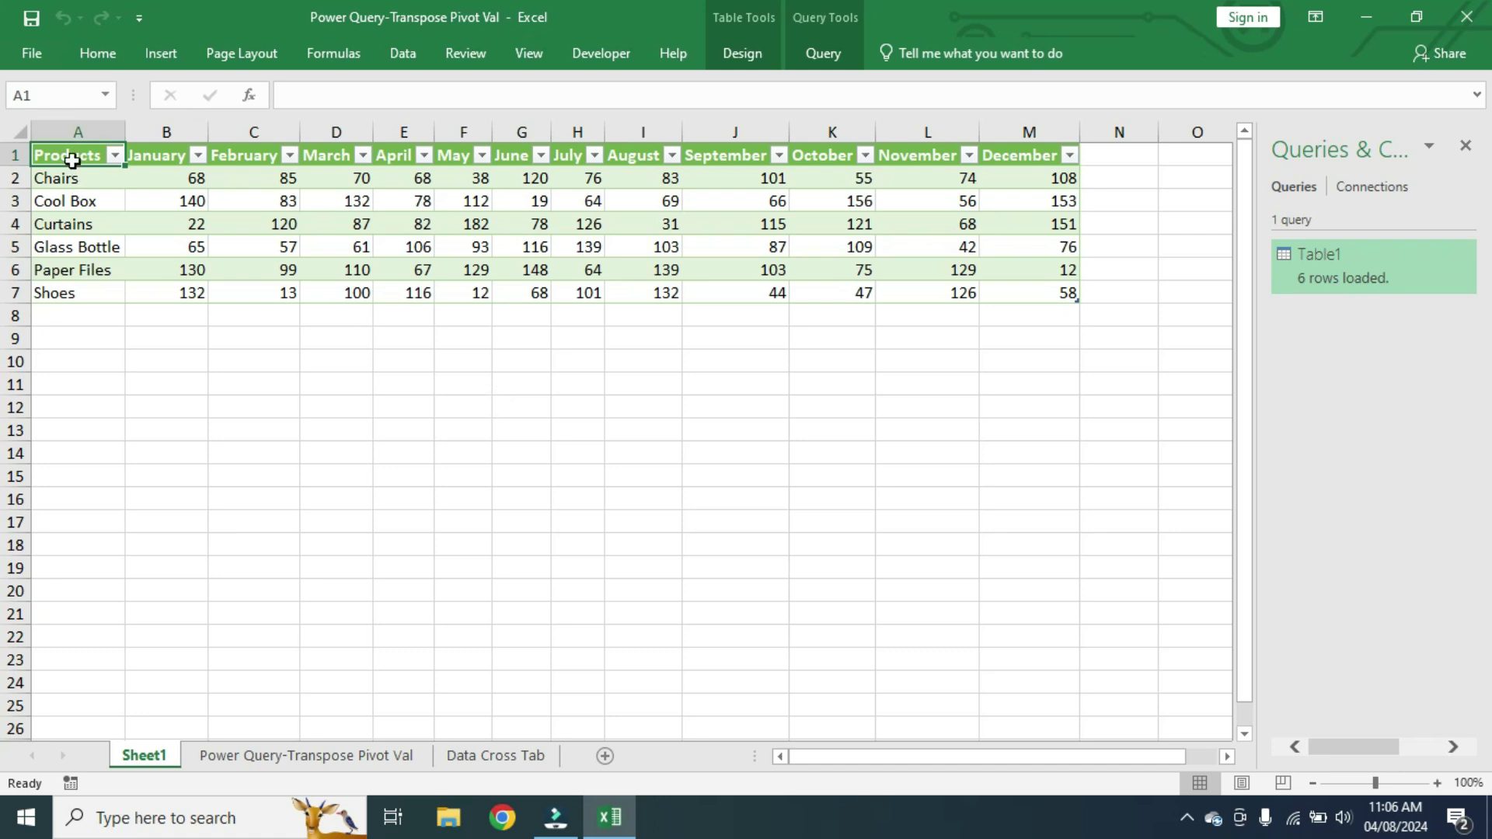
Review the loaded table's product names in column A and its January–December headings.
drag(73, 160, 70, 296)
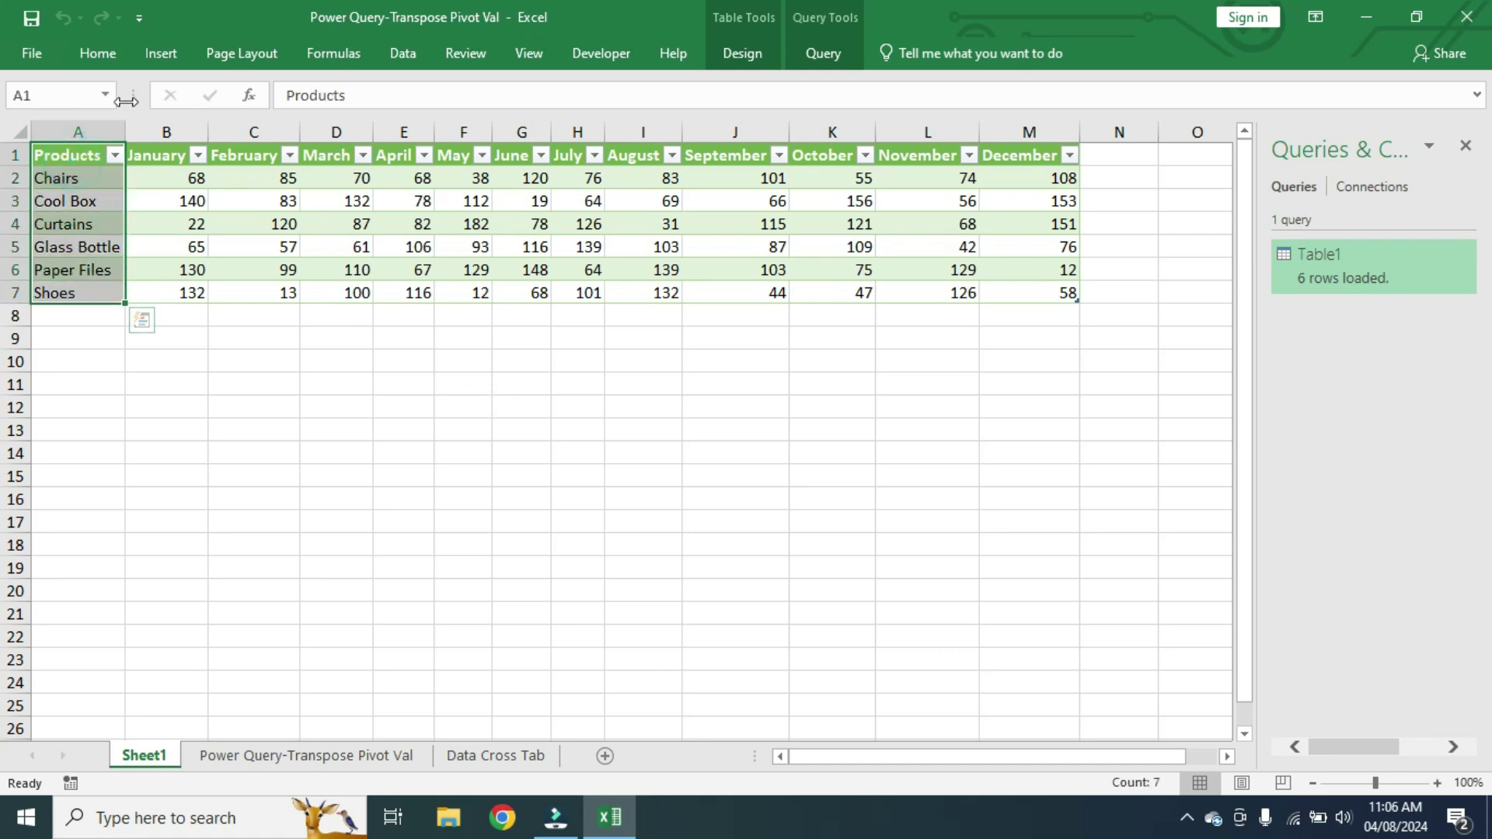
mouse_move(136, 154)
mouse_down()
mouse_move(384, 146)
mouse_move(947, 166)
mouse_up()
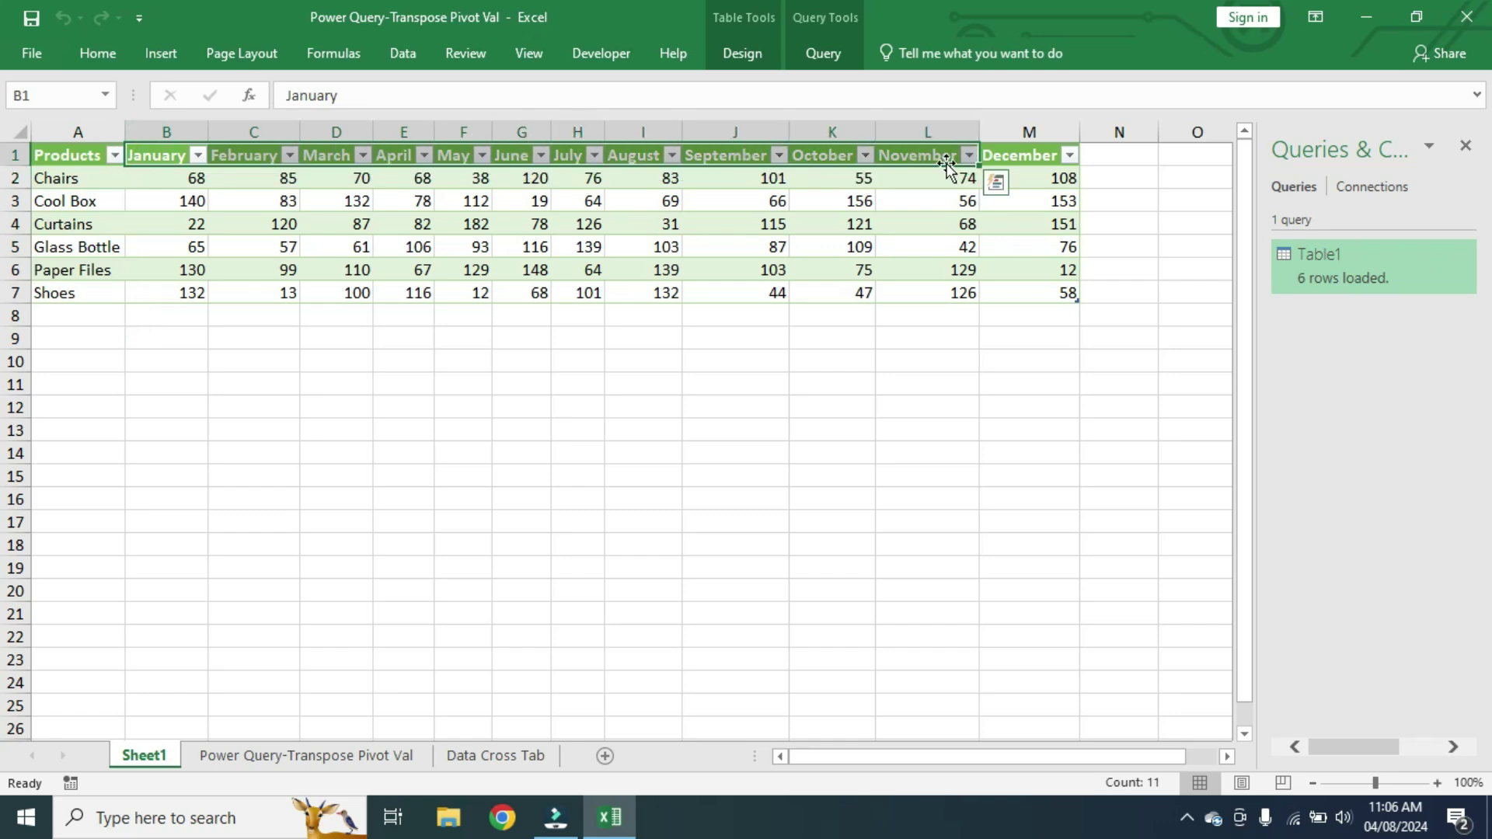
click(404, 521)
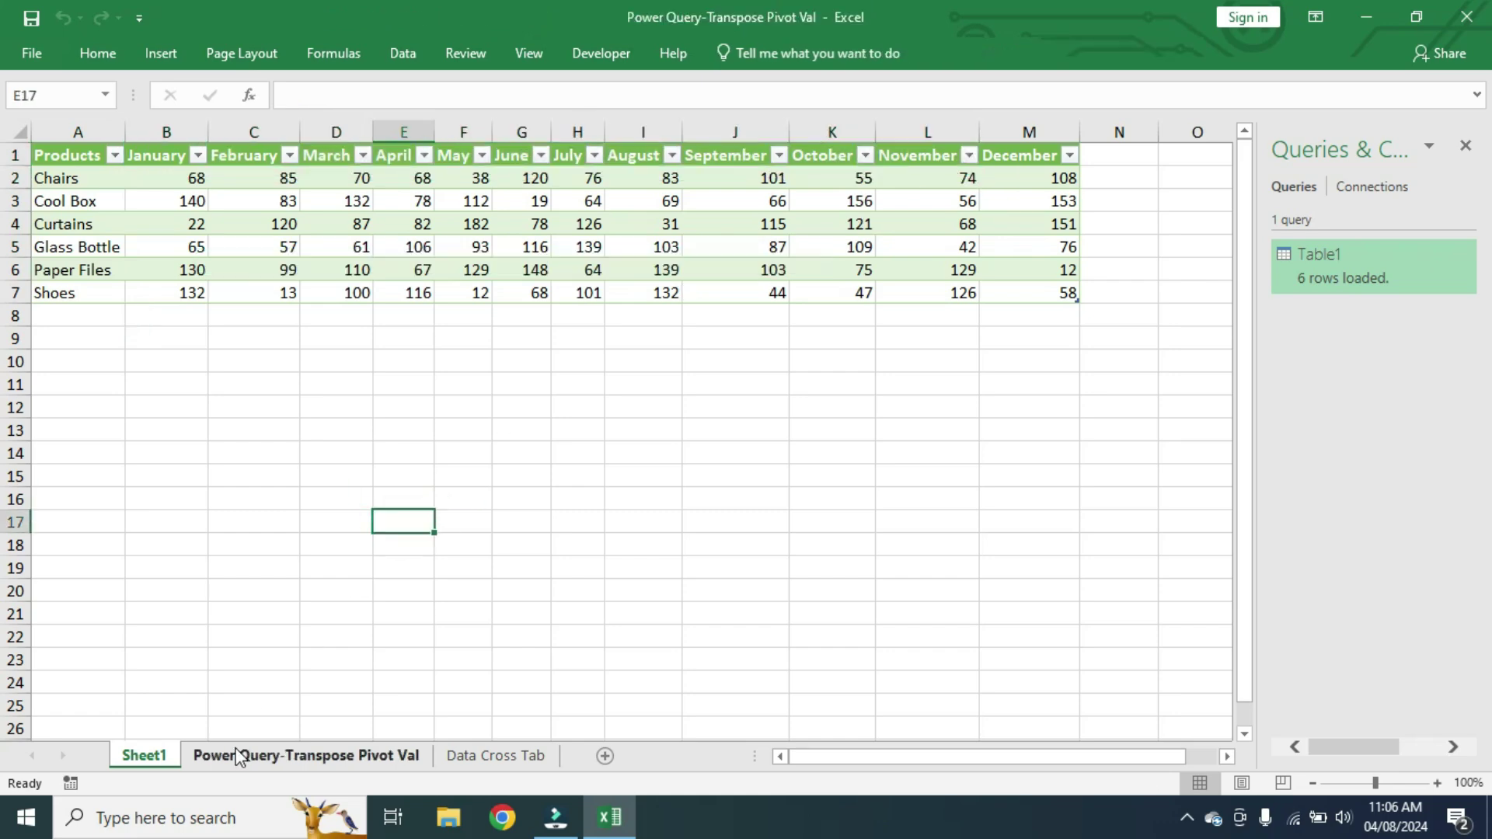
click(259, 753)
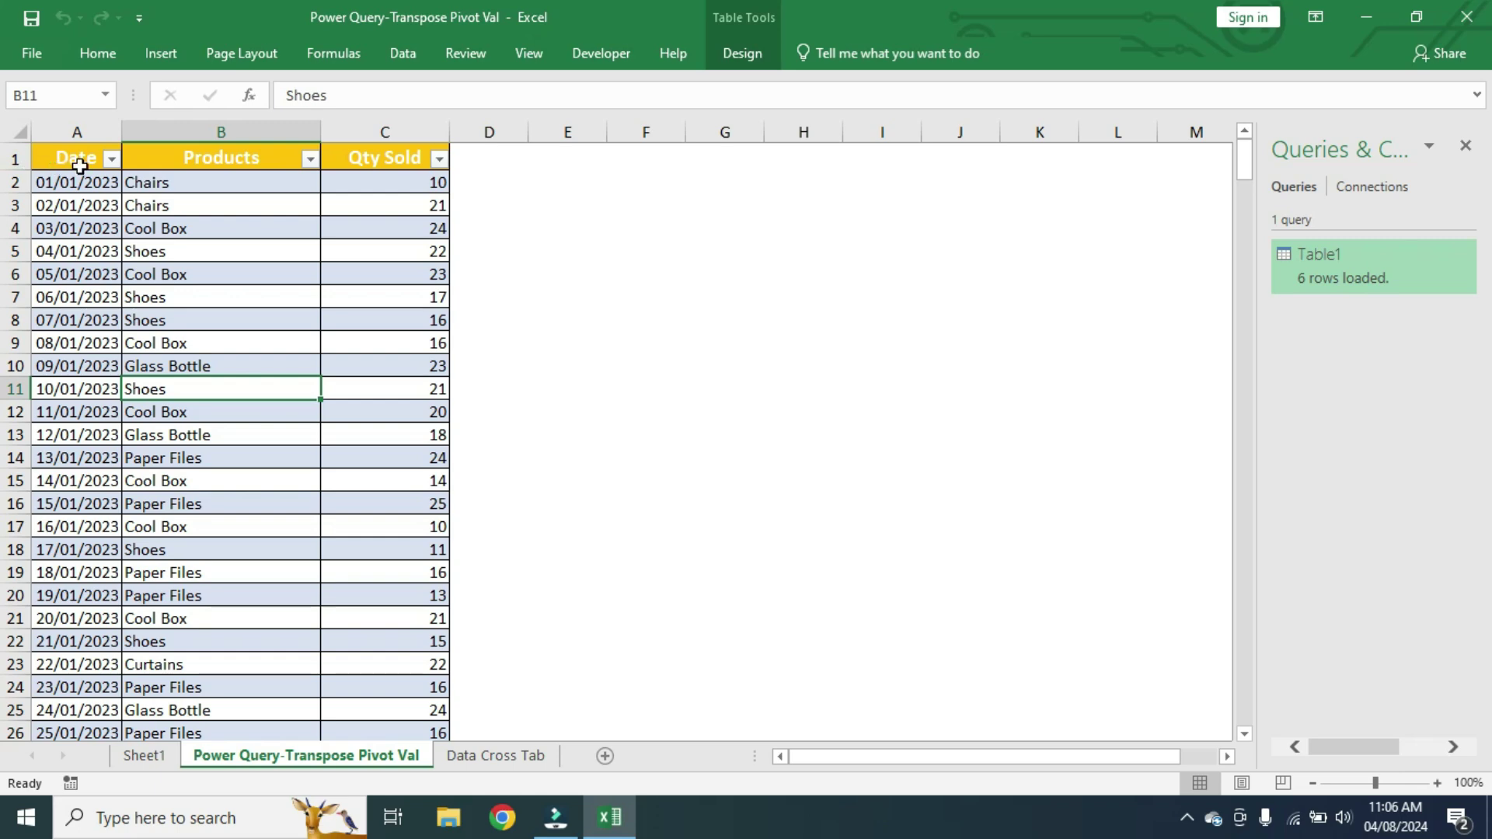
mouse_move(74, 157)
mouse_down()
mouse_move(379, 324)
mouse_move(376, 667)
mouse_up()
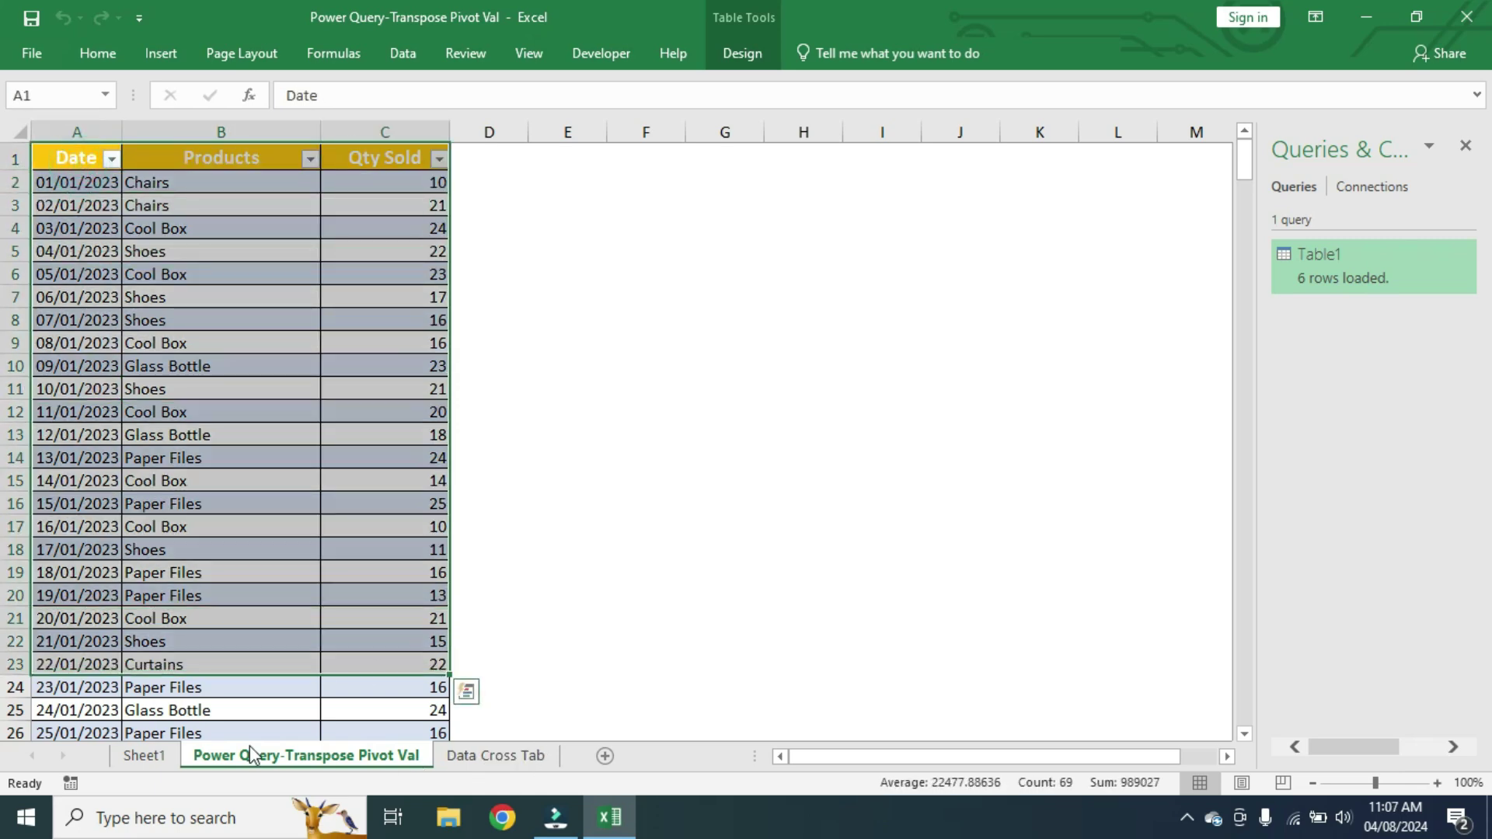
click(137, 756)
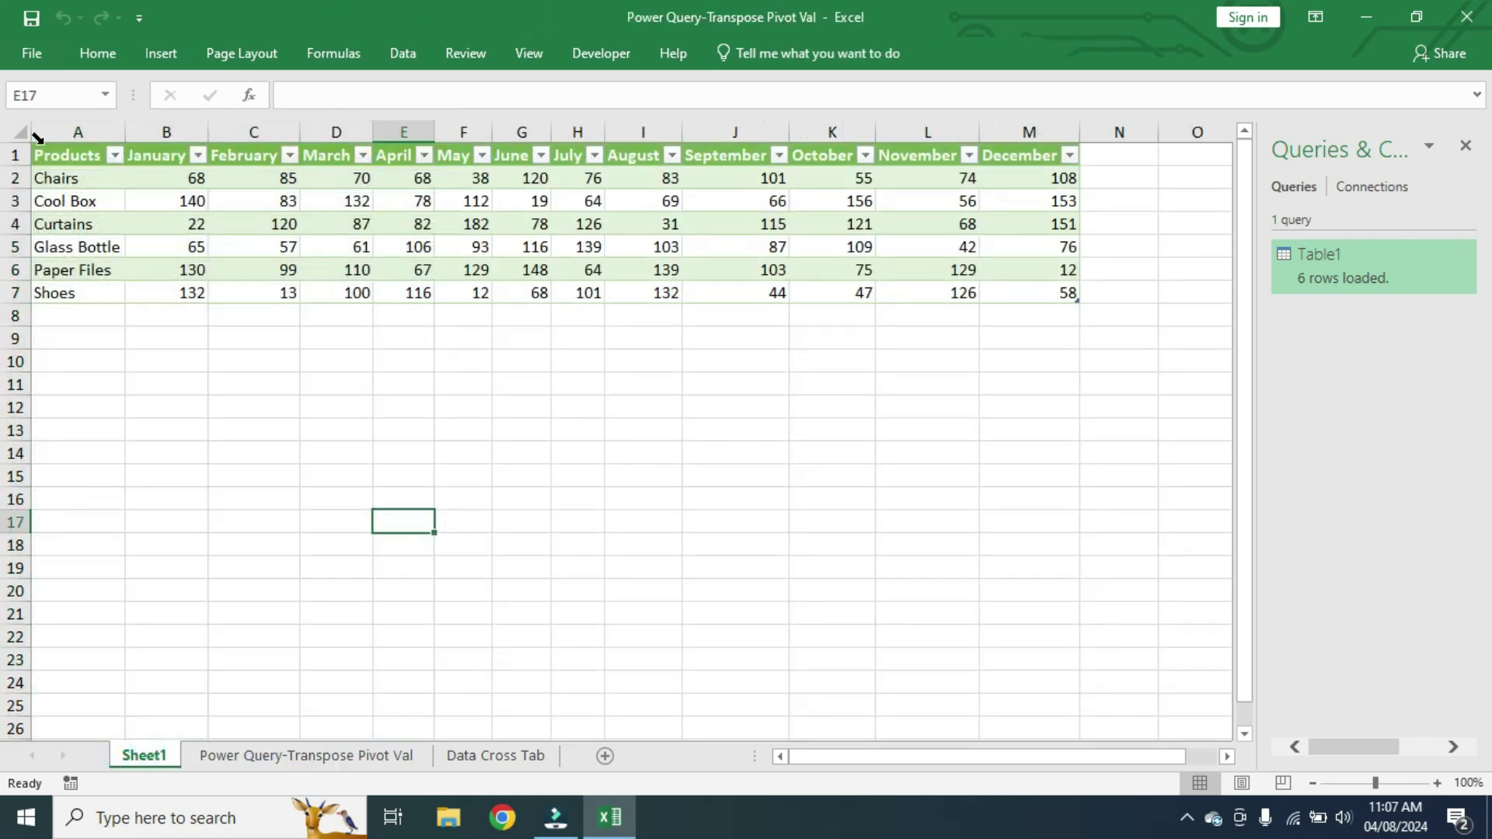
mouse_move(59, 157)
mouse_down()
mouse_move(1096, 285)
mouse_move(1070, 290)
mouse_up()
click(927, 293)
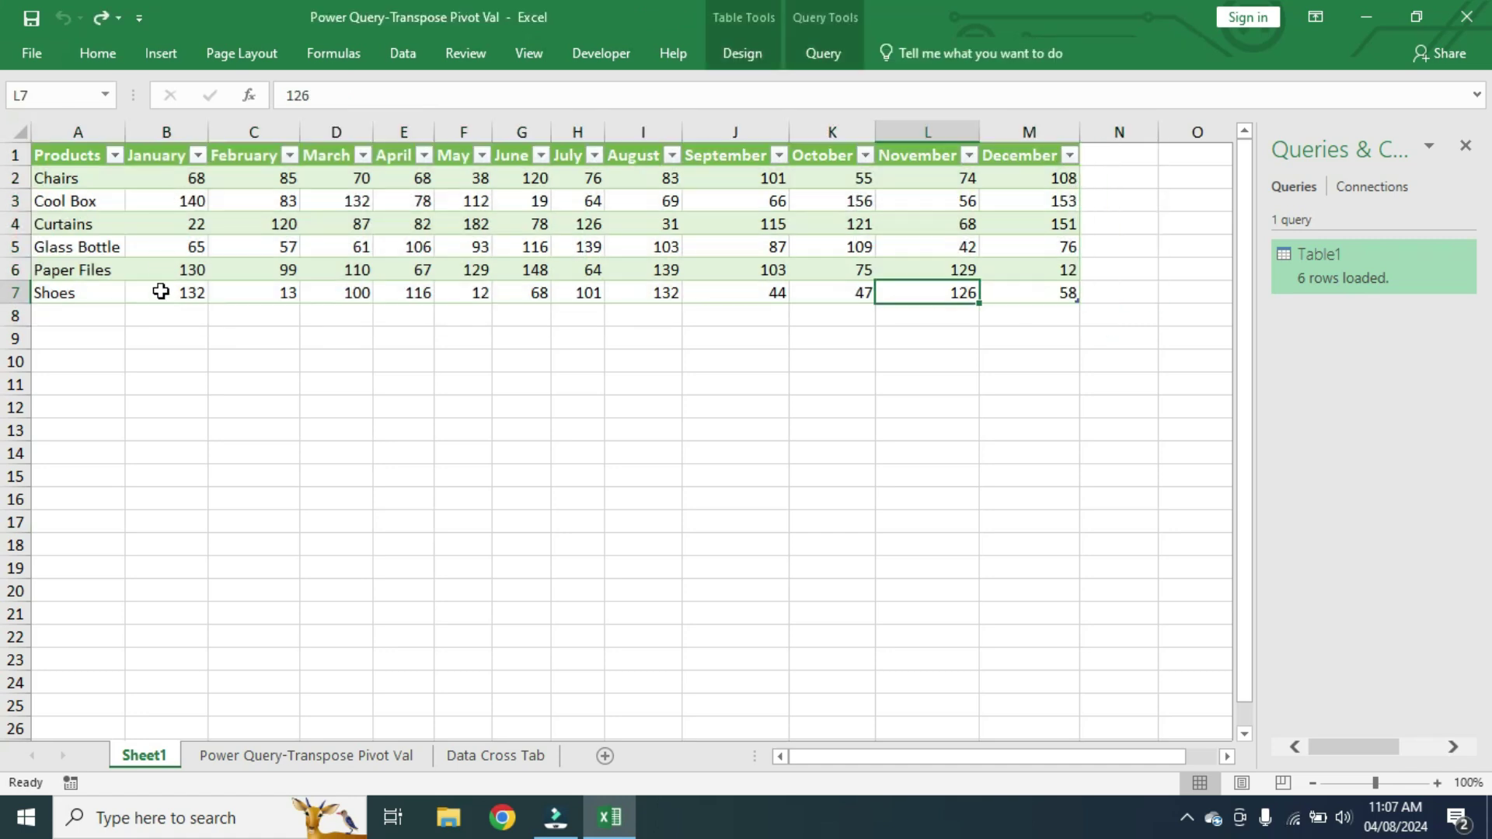
drag(171, 320, 1028, 326)
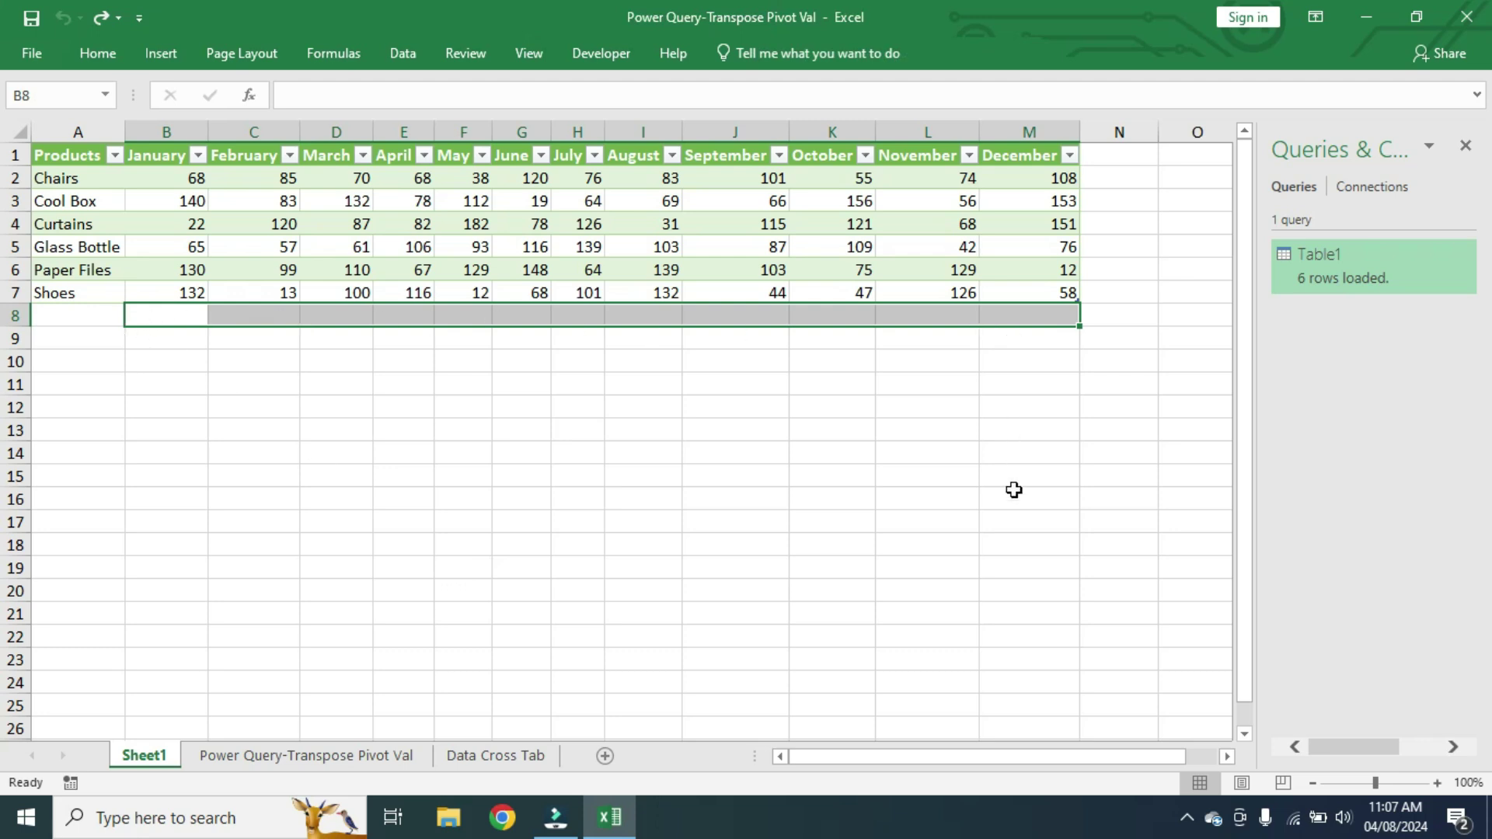
Add SUBTOTAL monthly totals in row 8 (557 January to 558 December) and compare with the source.
key(alt+equal)
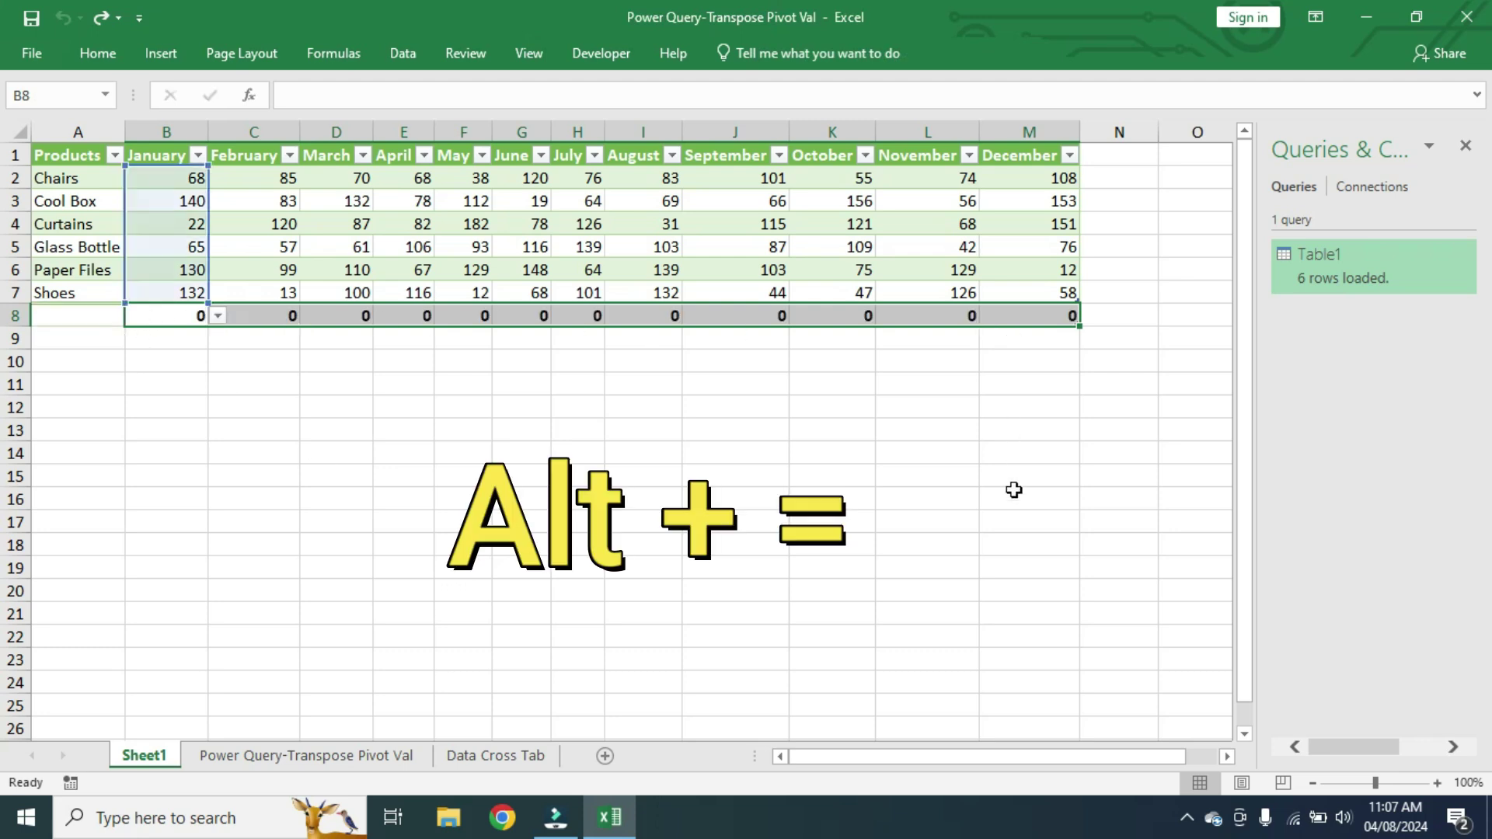
click(856, 469)
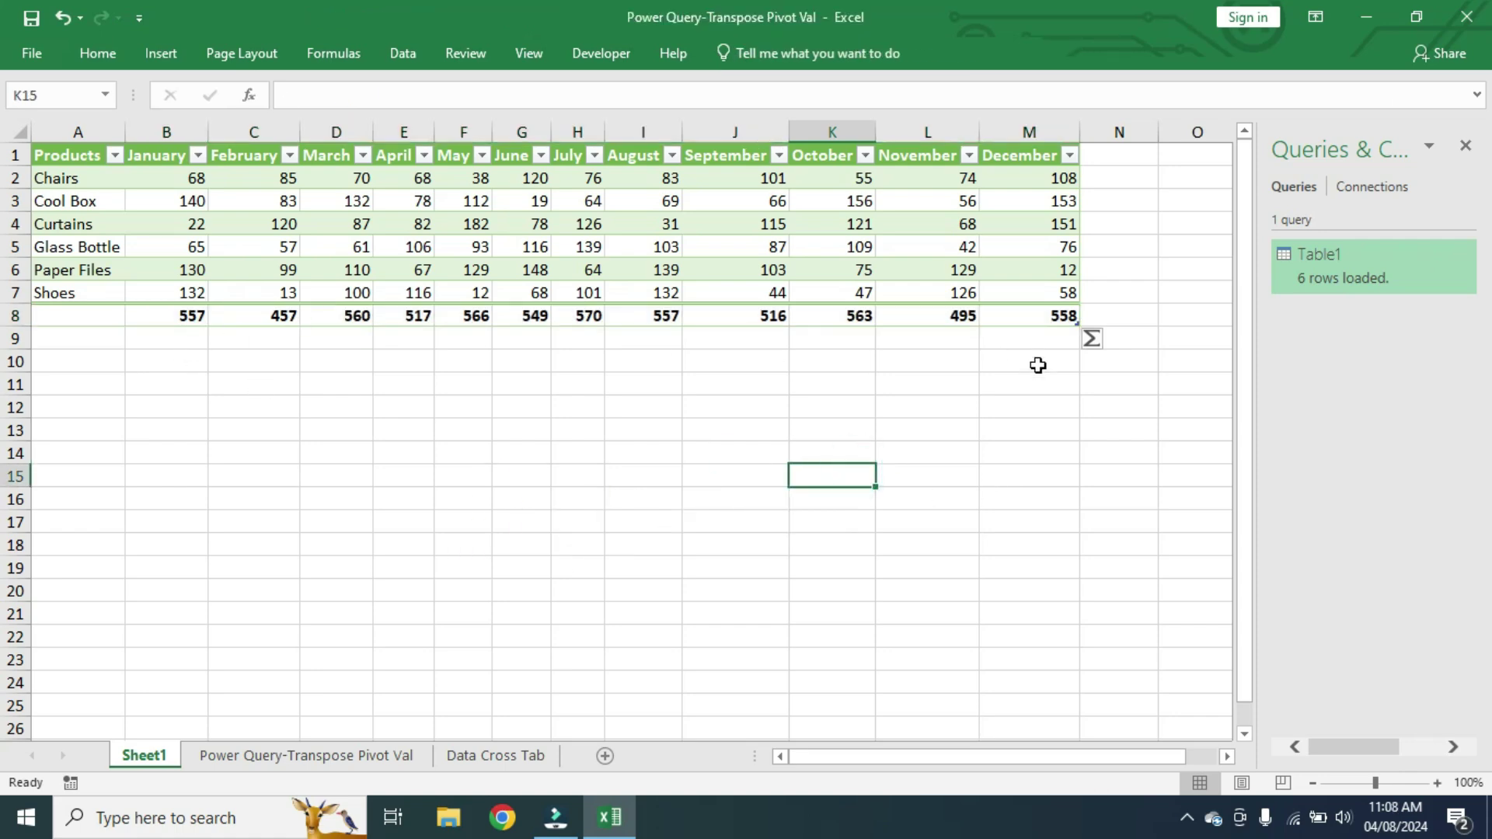
click(340, 758)
drag(100, 158, 346, 572)
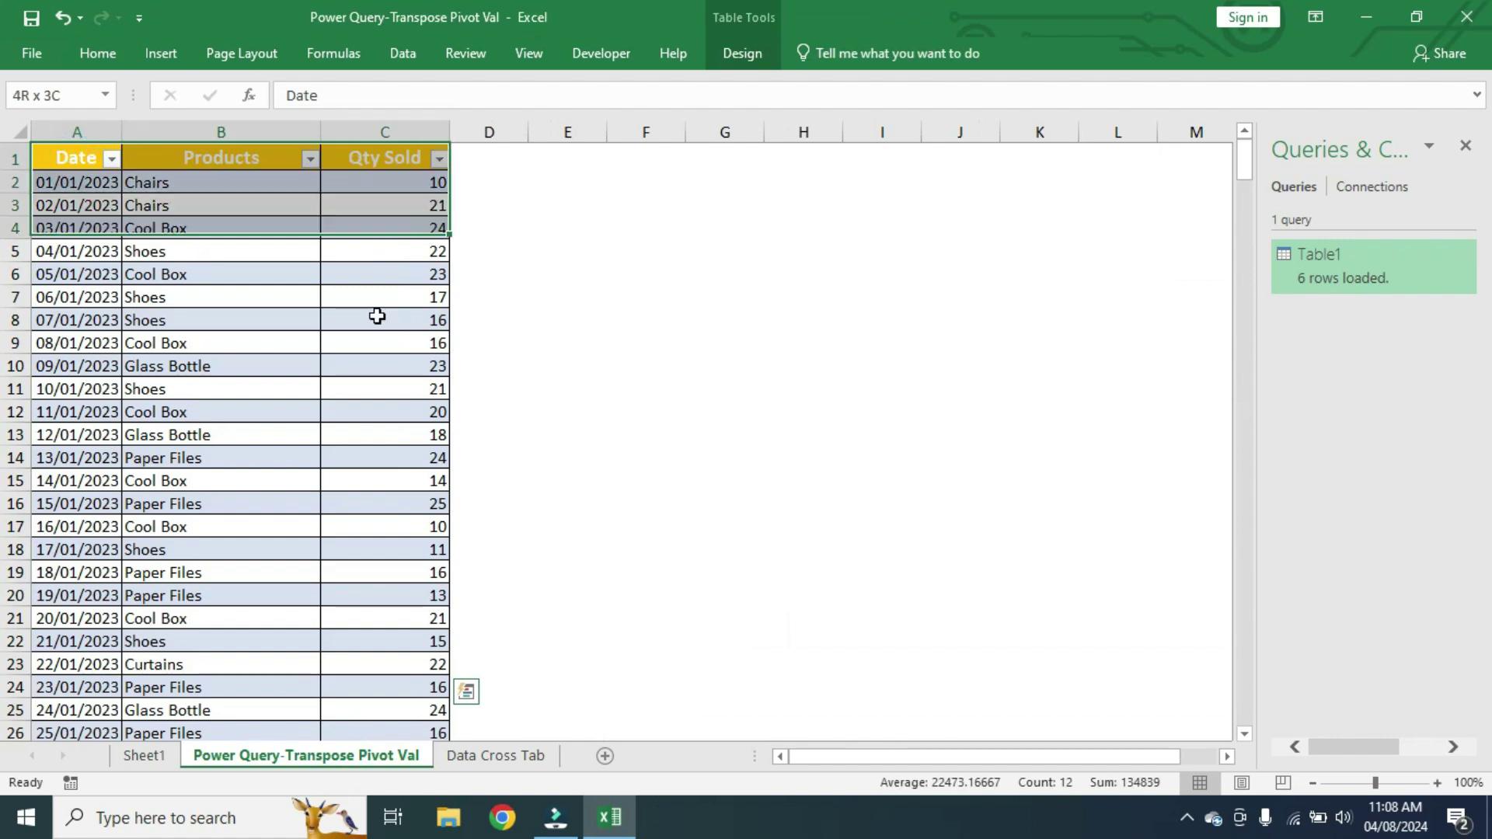
click(148, 758)
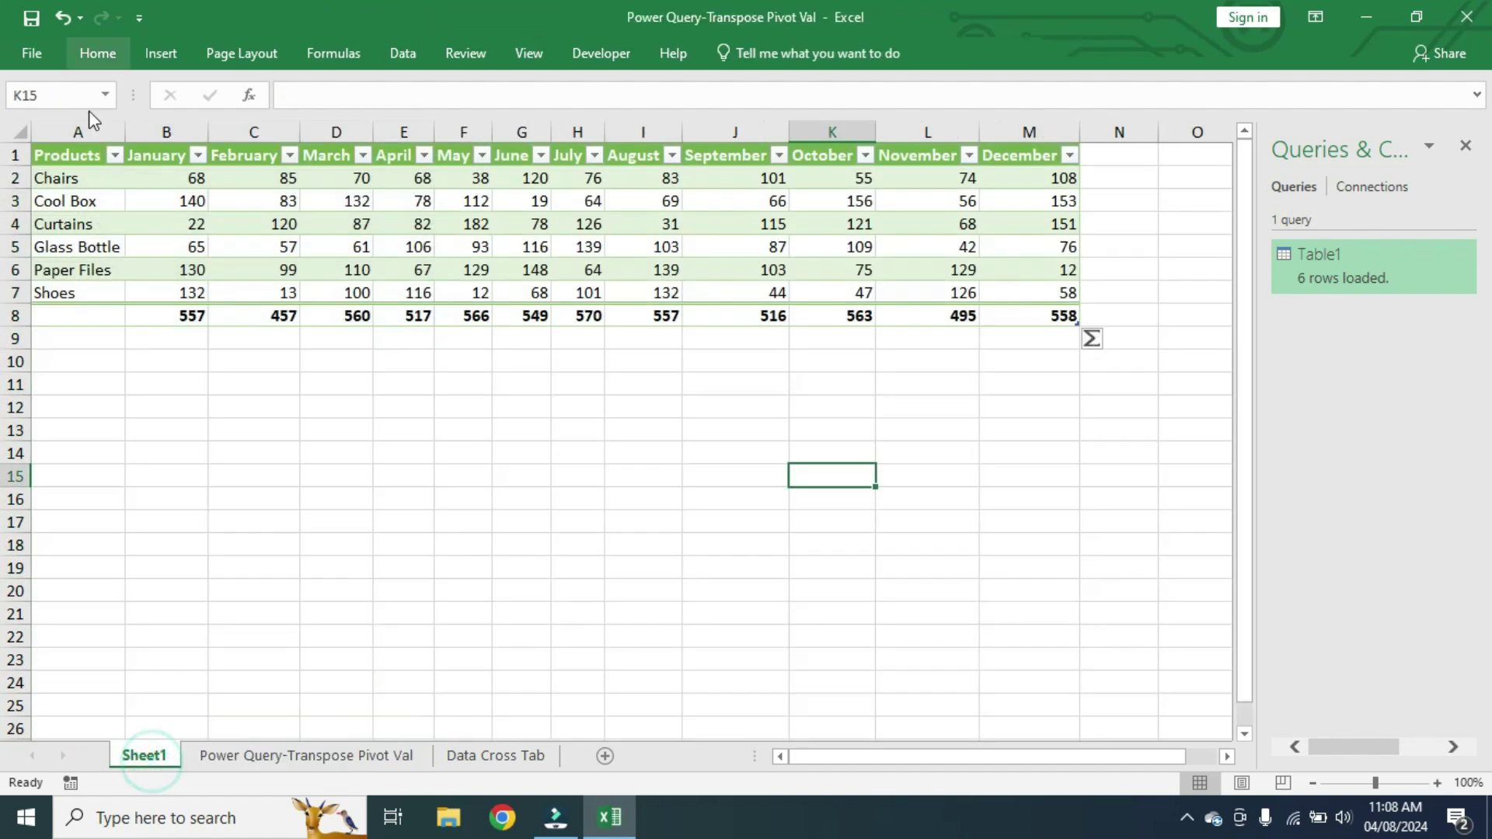
drag(78, 155, 1064, 293)
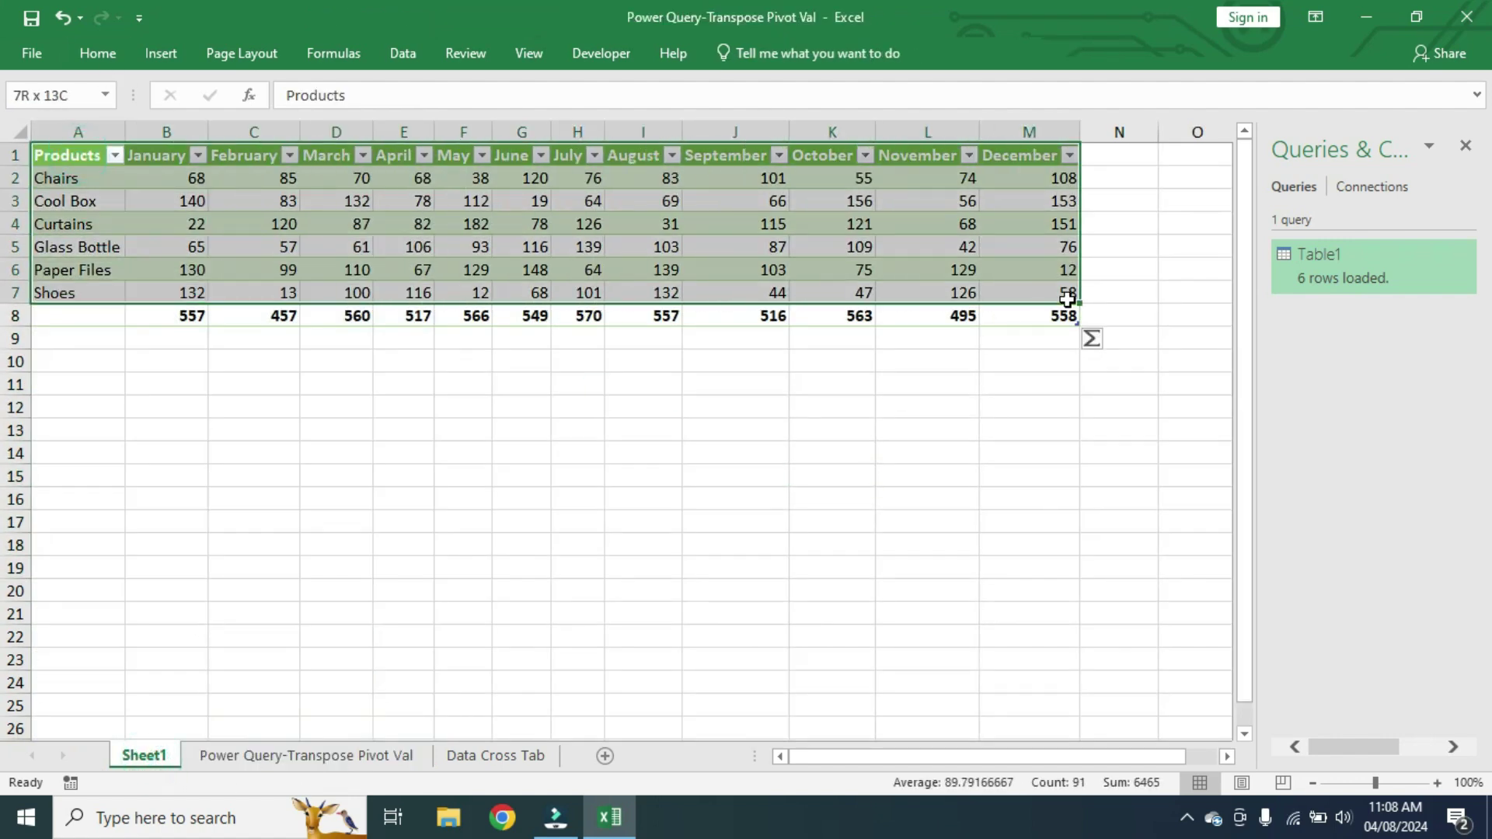